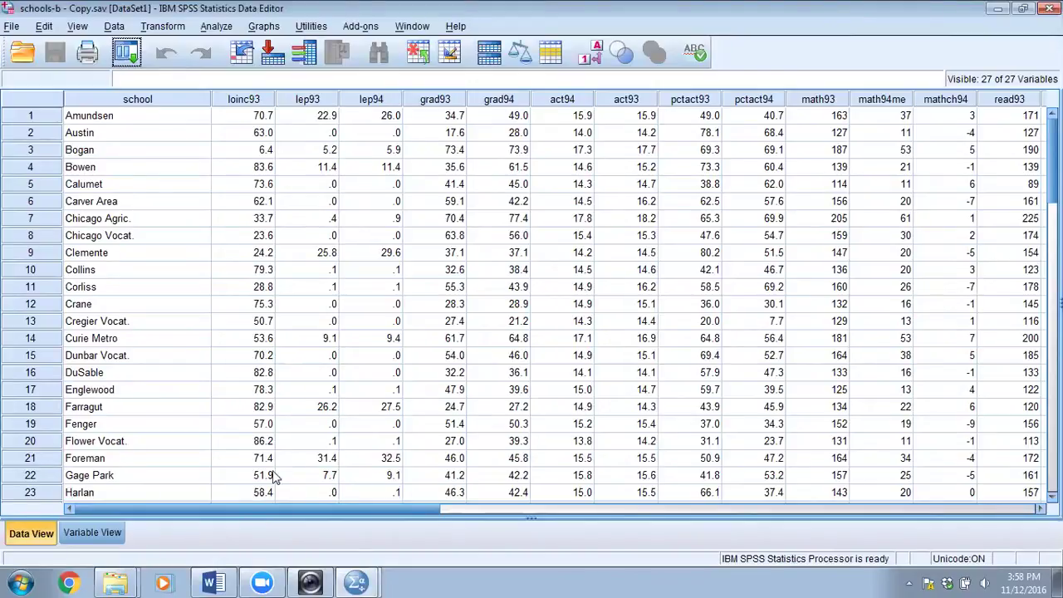
# Switch to the 01_factor_analysis_01 Word document and review its variable table, component retention criteria and references
pyautogui.moveTo(218, 581)
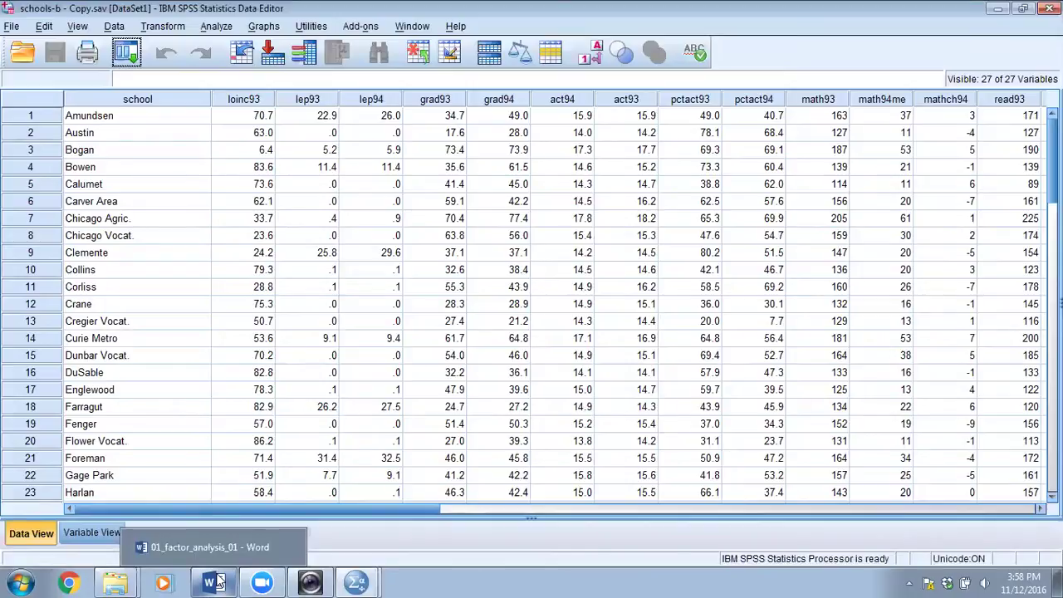
pyautogui.click(214, 584)
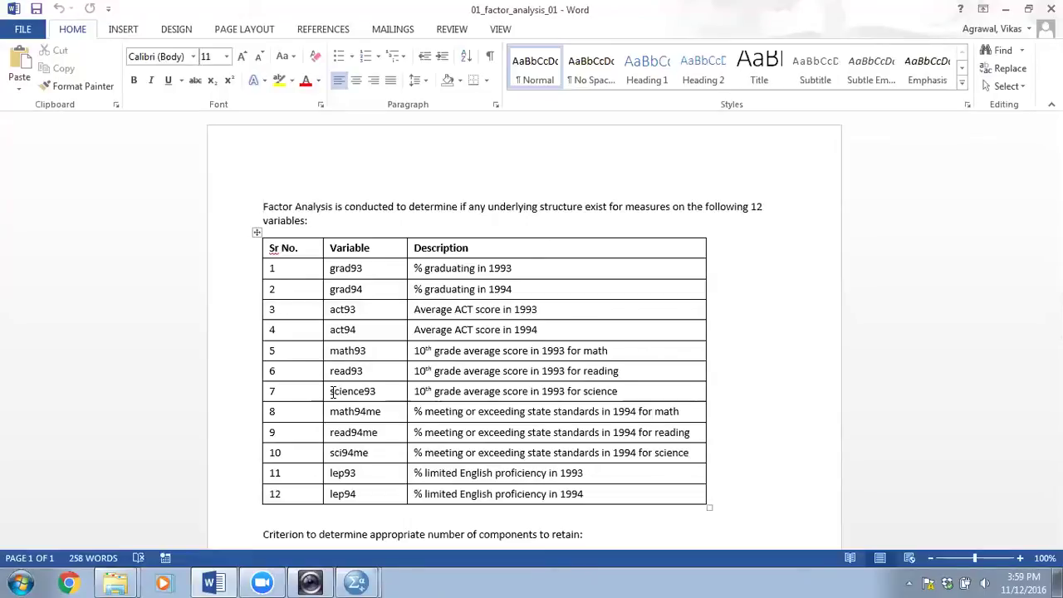
pyautogui.scroll(-8, 332, 392)
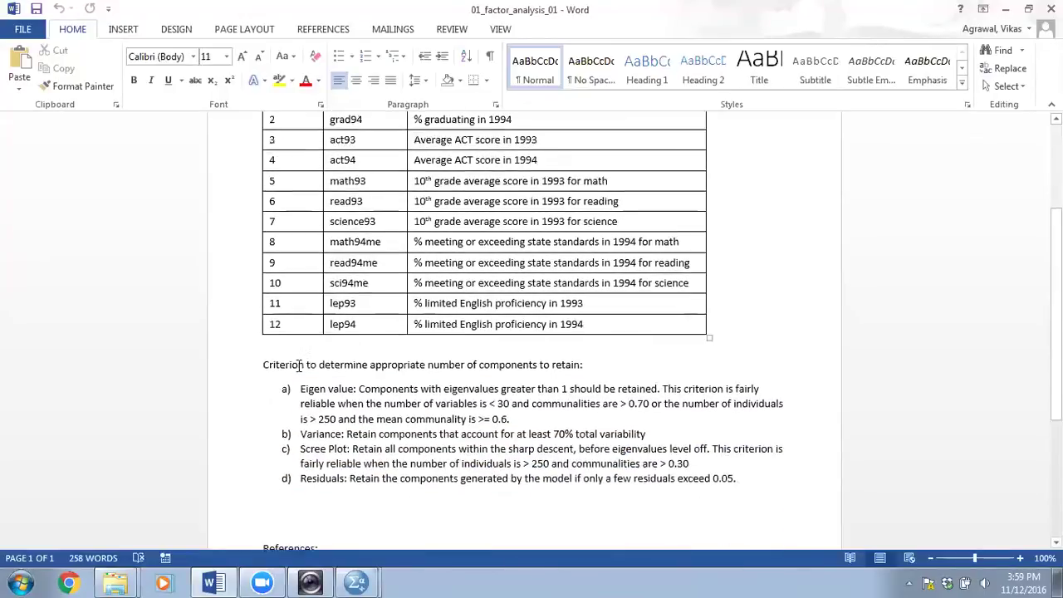
pyautogui.moveTo(262, 382); pyautogui.dragTo(699, 409)
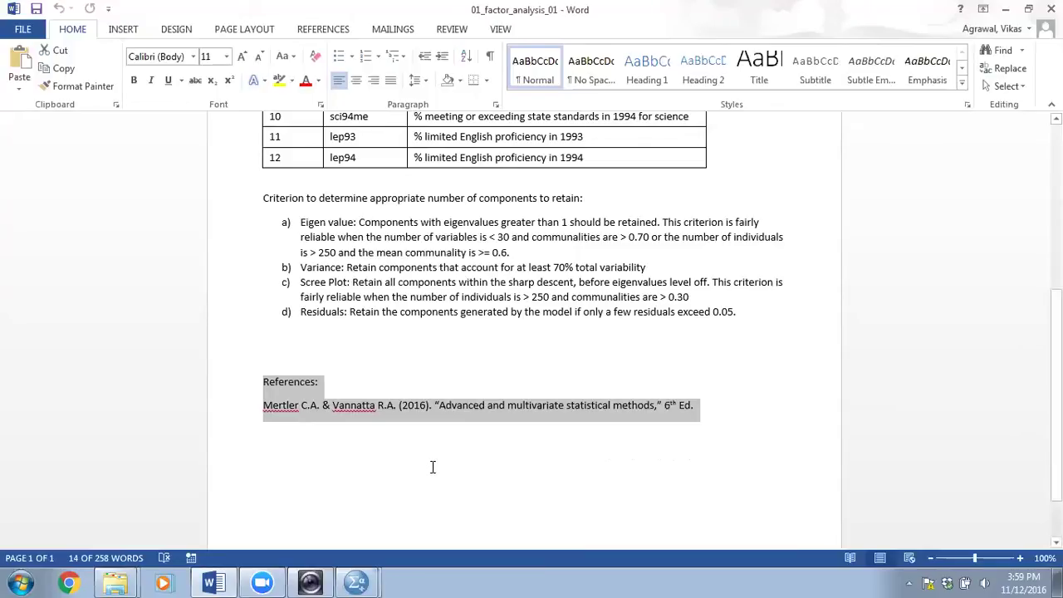
pyautogui.scroll(8, 432, 467)
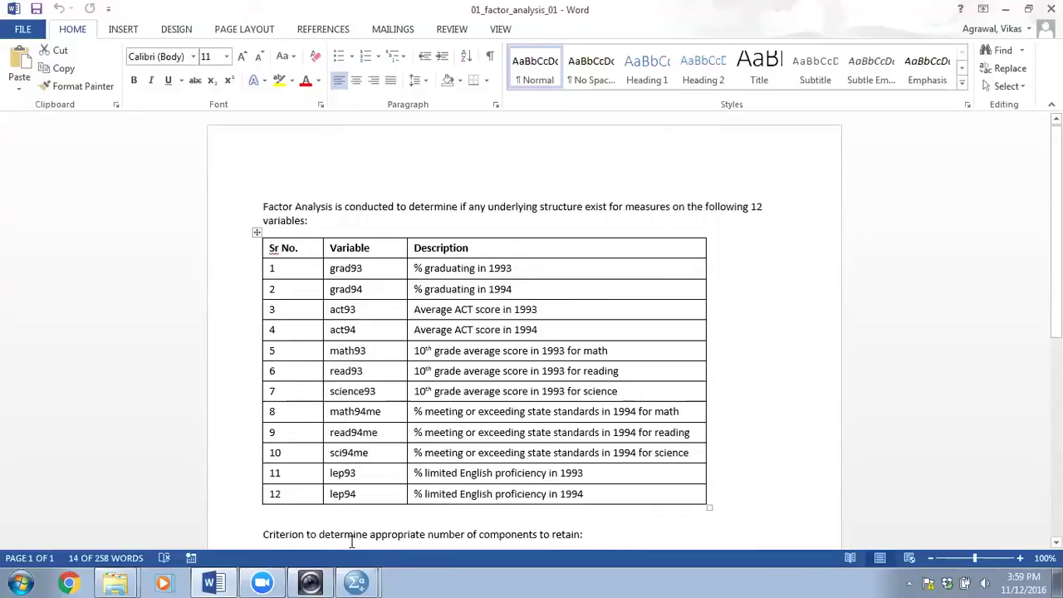
# Close the SPSS Output1 viewer without saving it and return to the schools-b - Copy.sav data editor
pyautogui.click(357, 583)
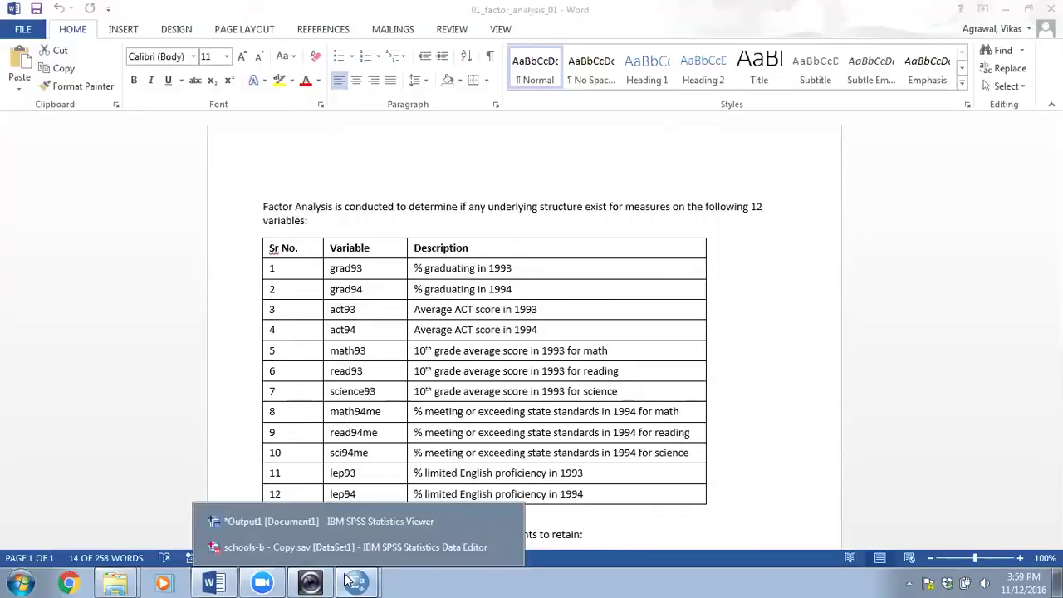
pyautogui.click(342, 522)
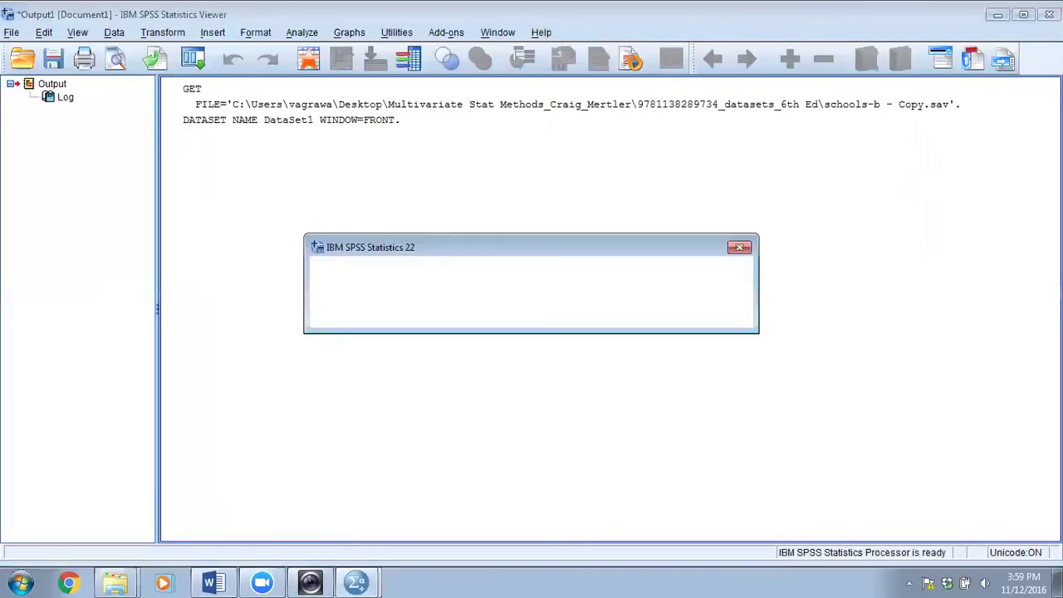
pyautogui.click(529, 310)
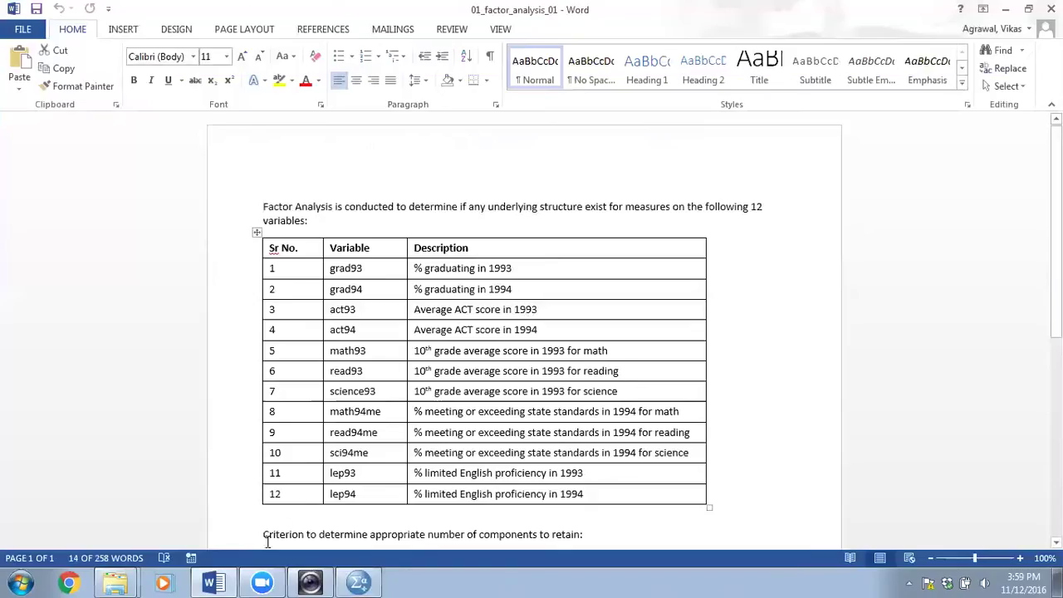
pyautogui.click(359, 582)
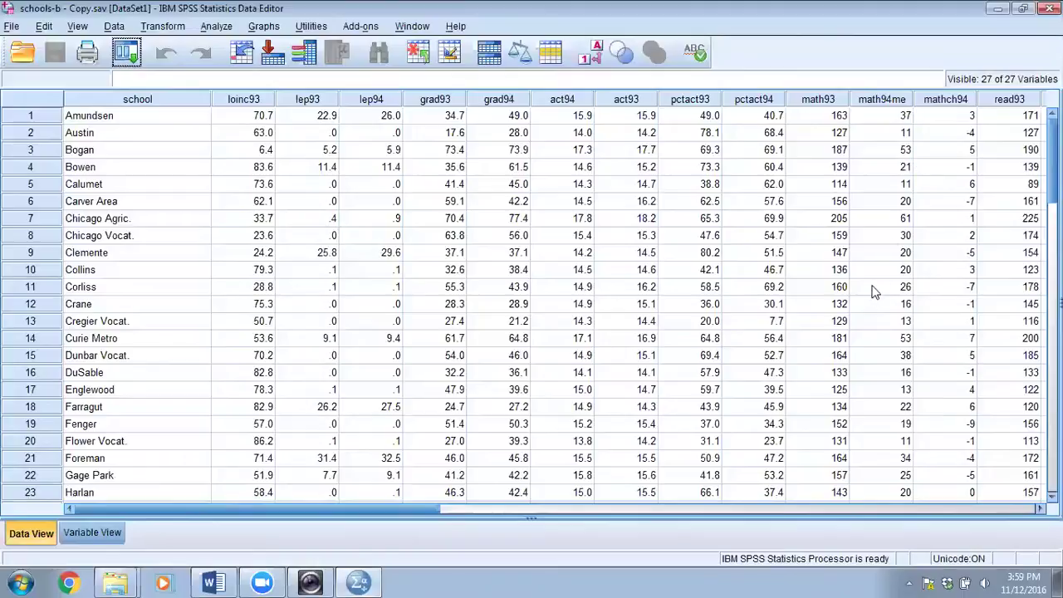
# Examine the dataset's school cases and its variables across to sci94me, checking for missing values
pyautogui.moveTo(378, 513); pyautogui.dragTo(198, 487)
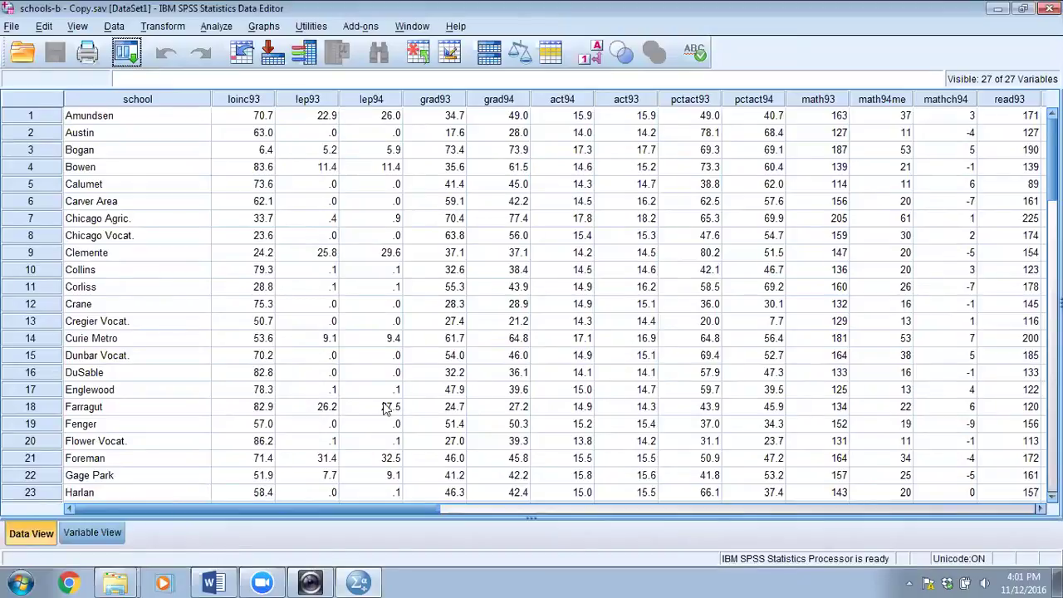
pyautogui.moveTo(1053, 158); pyautogui.dragTo(1027, 324)
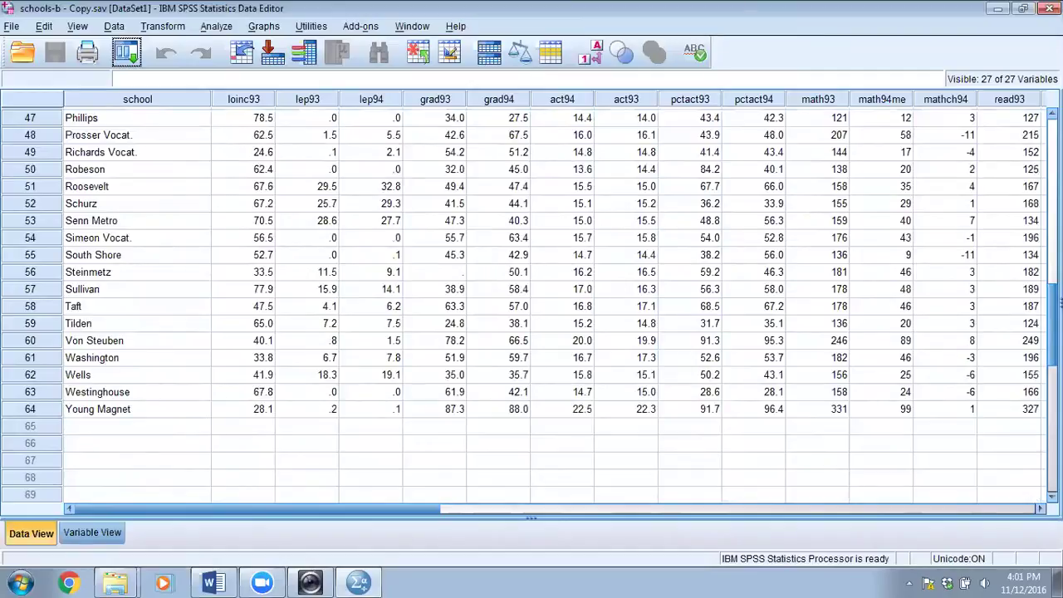
pyautogui.scroll(8, 529, 304)
pyautogui.scroll(7, 529, 304)
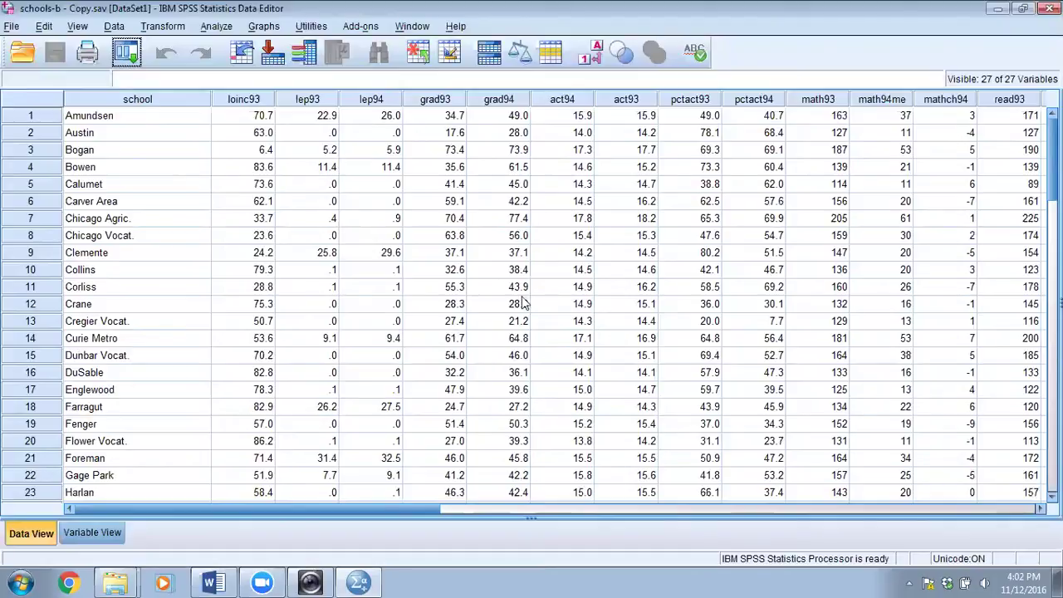
pyautogui.moveTo(344, 508); pyautogui.dragTo(439, 511)
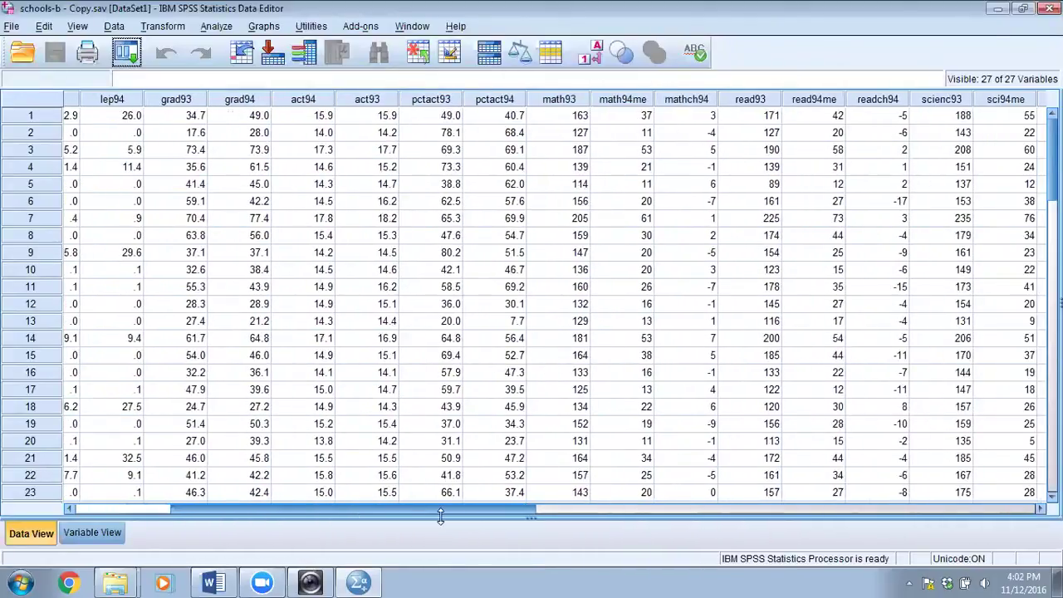
pyautogui.scroll(-6, 474, 388)
pyautogui.scroll(-11, 473, 389)
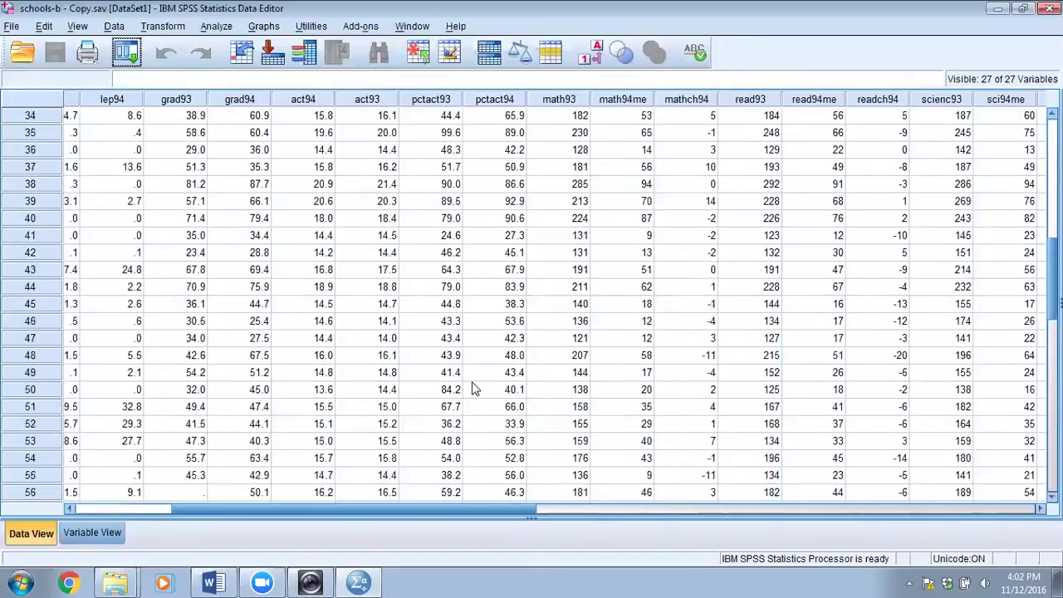
pyautogui.scroll(9, 428, 389)
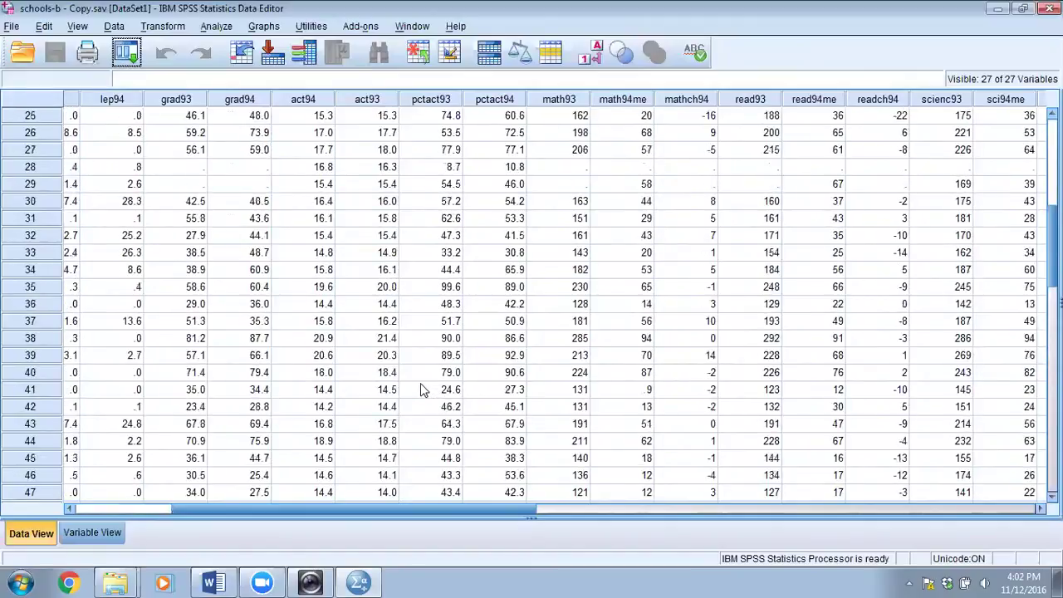
pyautogui.scroll(3, 420, 388)
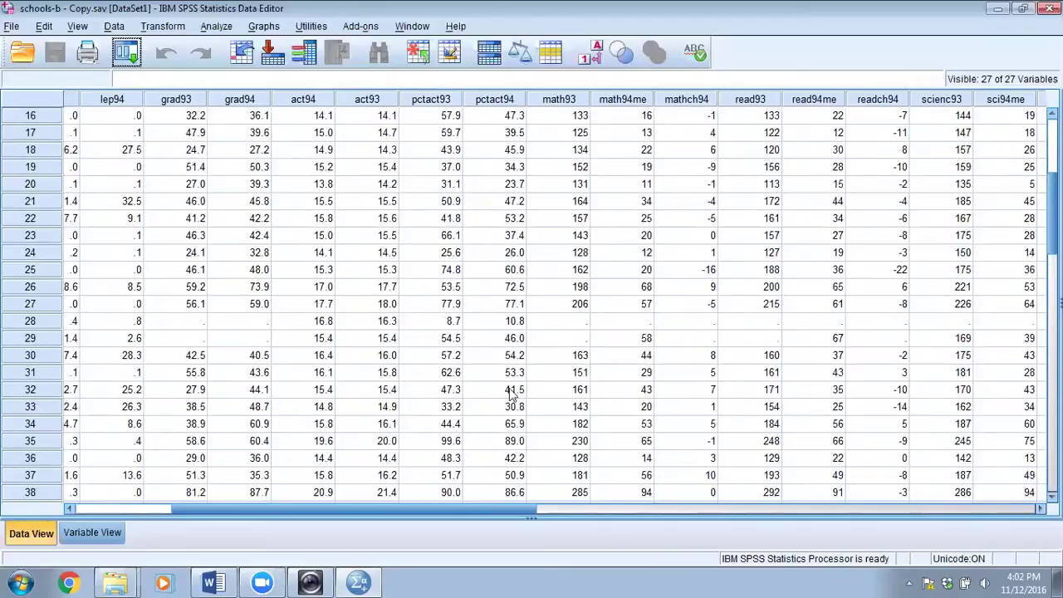
pyautogui.scroll(5, 511, 396)
pyautogui.scroll(-5, 513, 411)
pyautogui.moveTo(368, 510); pyautogui.dragTo(219, 499)
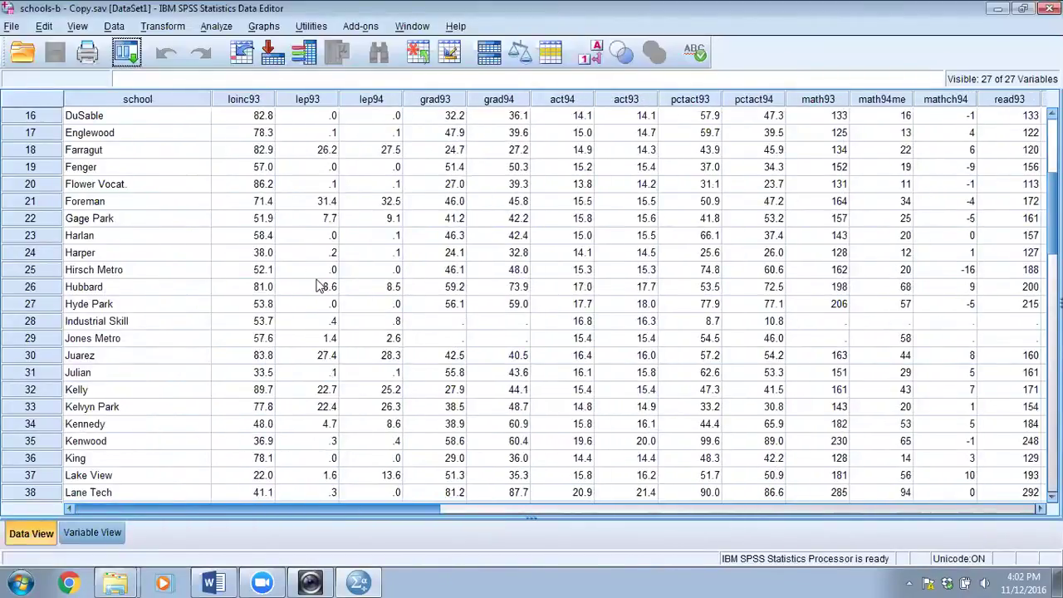
# Start an Explore analysis and add lep93, lep94, grad93, grad94, act94 and act93 as dependent variables
pyautogui.click(213, 28)
pyautogui.moveTo(304, 71)
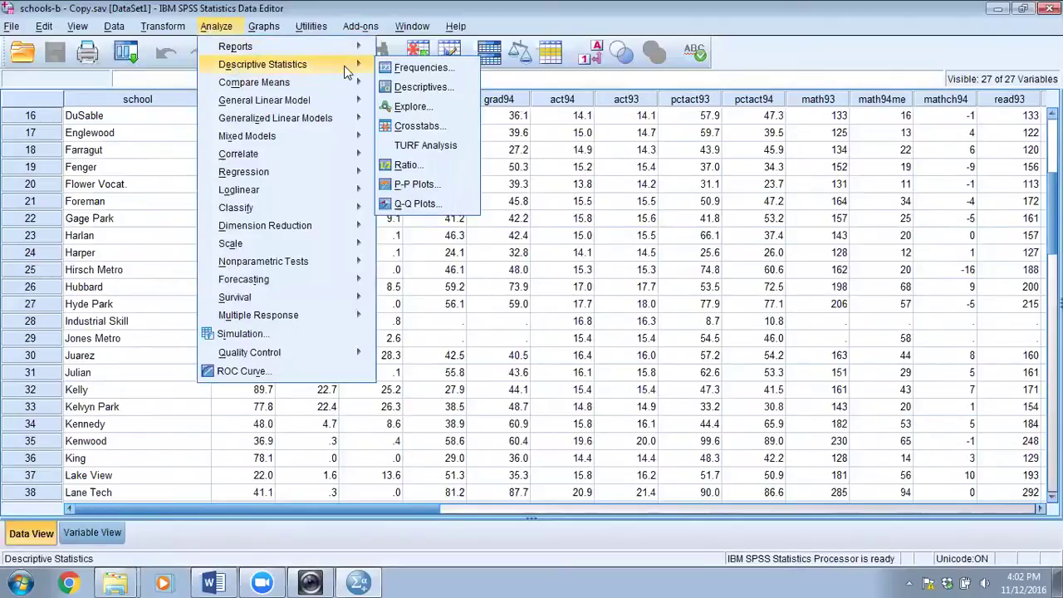
pyautogui.click(408, 108)
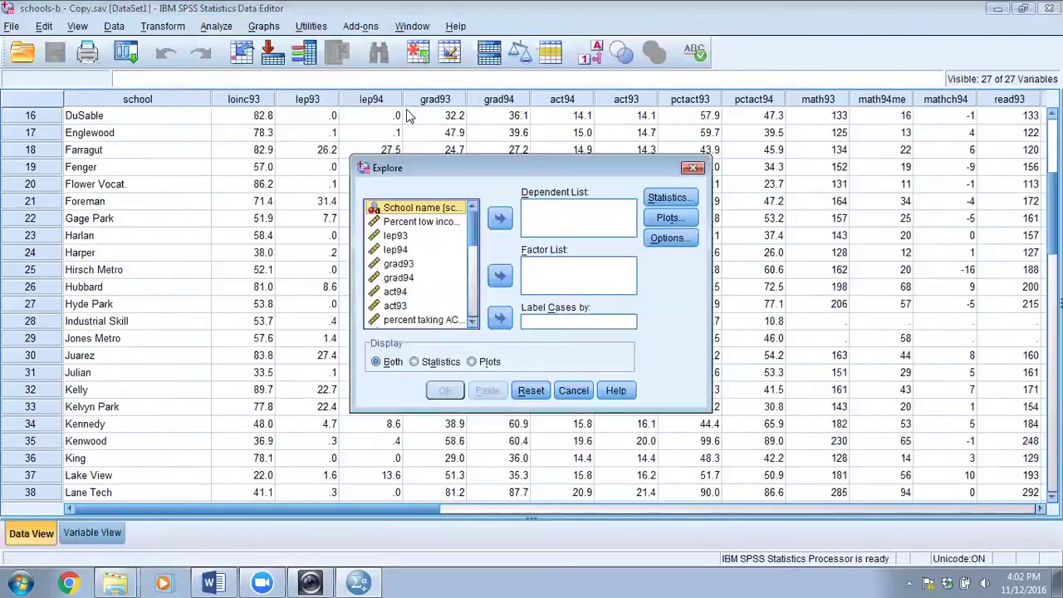
pyautogui.click(397, 237)
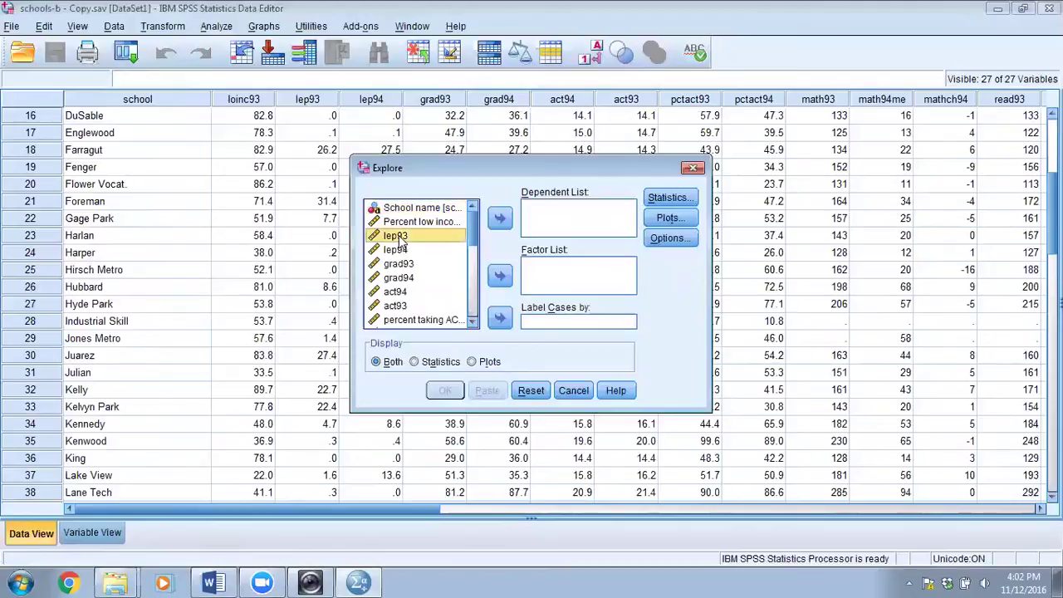
pyautogui.keyDown('shift'); pyautogui.click(397, 306); pyautogui.keyUp('shift')
pyautogui.click(501, 218)
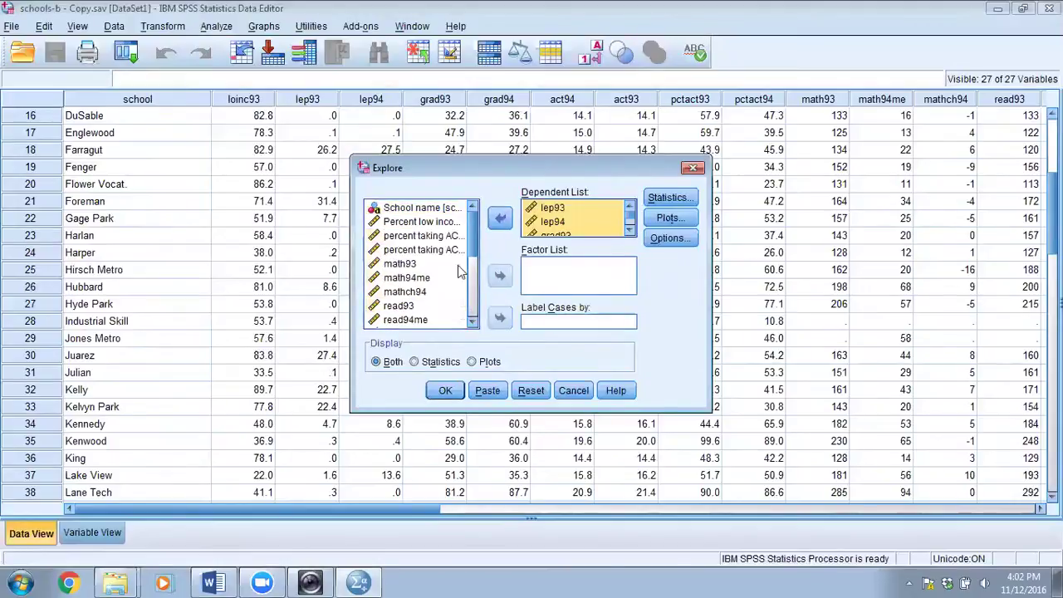
# Add math93, math94me, read93, read94me, scienc93 and sci94me to the Explore dependent variables
pyautogui.click(420, 264)
pyautogui.keyDown('ctrl'); pyautogui.click(409, 278); pyautogui.keyUp('ctrl')
pyautogui.keyDown('ctrl'); pyautogui.click(405, 306); pyautogui.keyUp('ctrl')
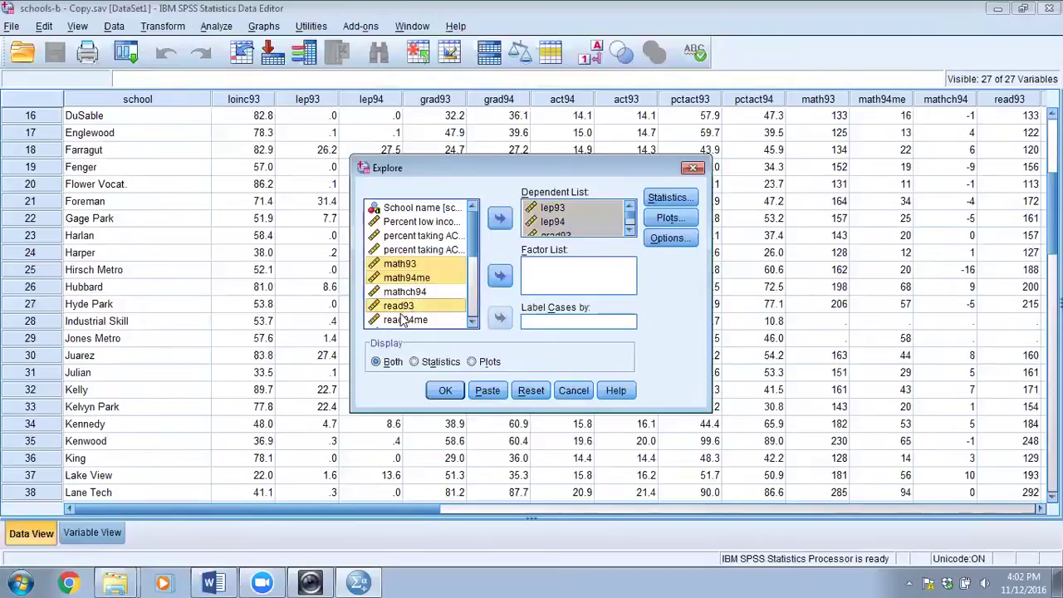
pyautogui.keyDown('ctrl'); pyautogui.click(404, 319); pyautogui.keyUp('ctrl')
pyautogui.scroll(-4, 472, 326)
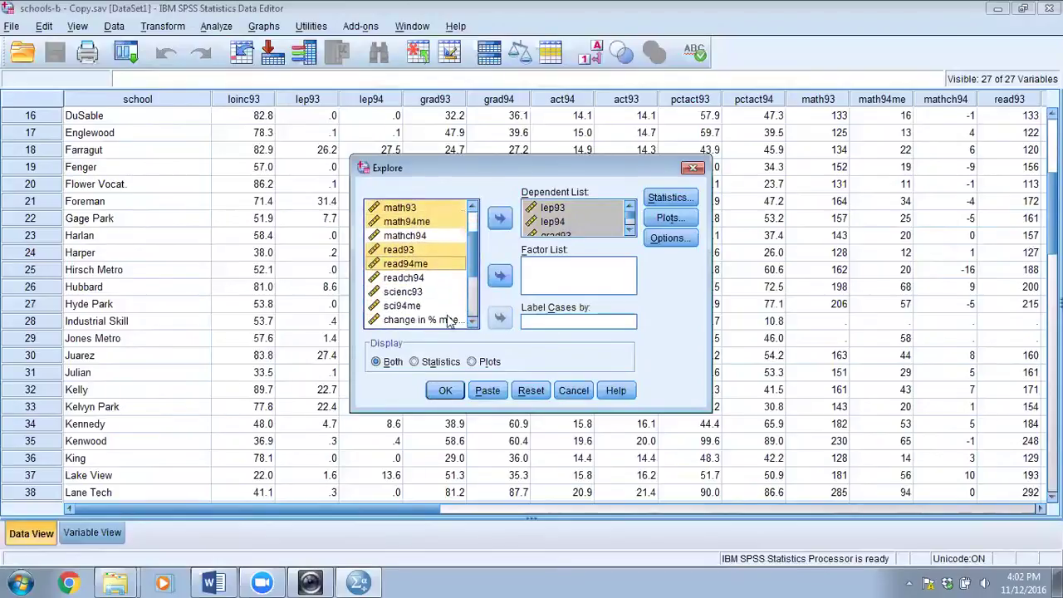
pyautogui.keyDown('ctrl'); pyautogui.click(404, 292); pyautogui.keyUp('ctrl')
pyautogui.keyDown('ctrl'); pyautogui.click(404, 306); pyautogui.keyUp('ctrl')
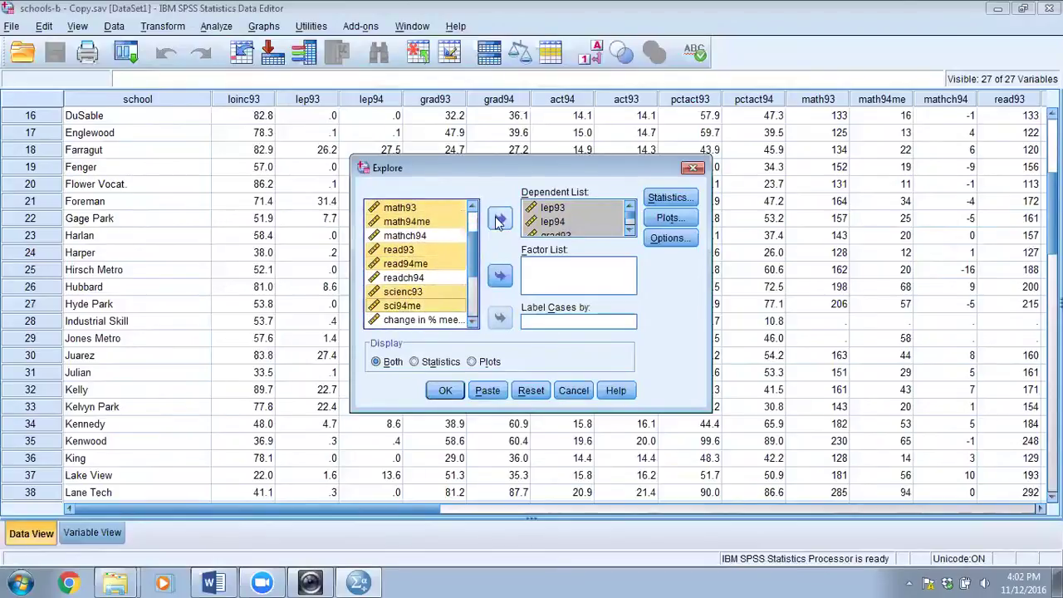
pyautogui.click(501, 219)
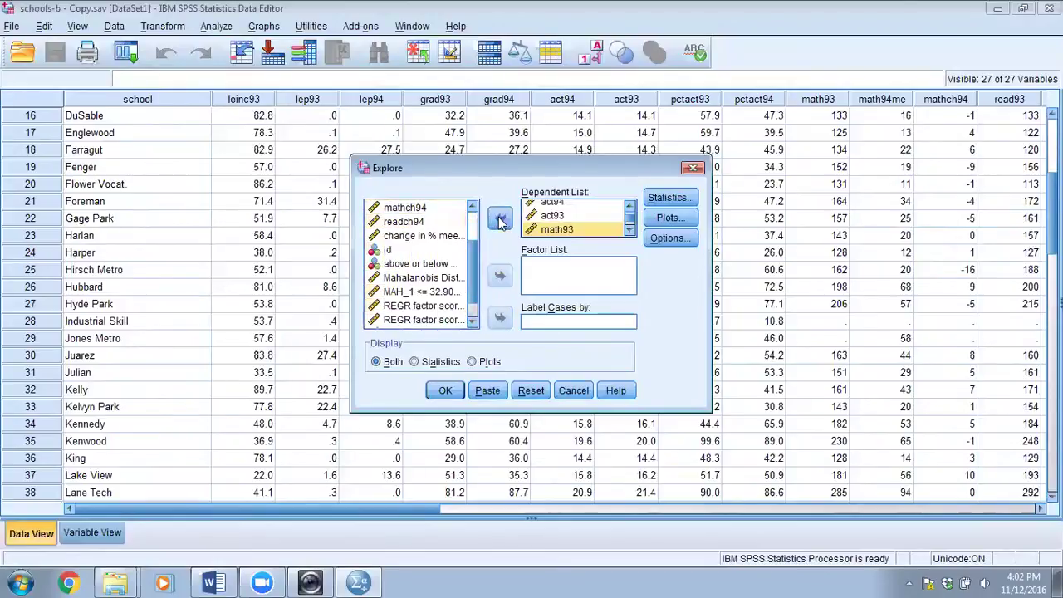
# Check the Explore statistics settings, then configure the plots to histograms only, with no boxplots or stem-and-leaf plots
pyautogui.click(670, 198)
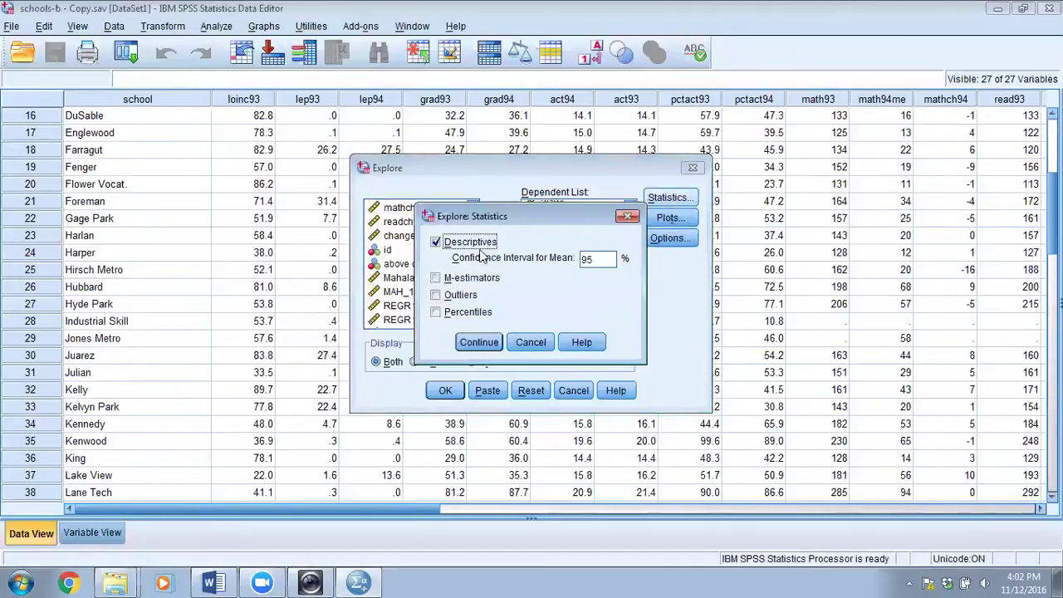
pyautogui.click(628, 217)
pyautogui.click(662, 221)
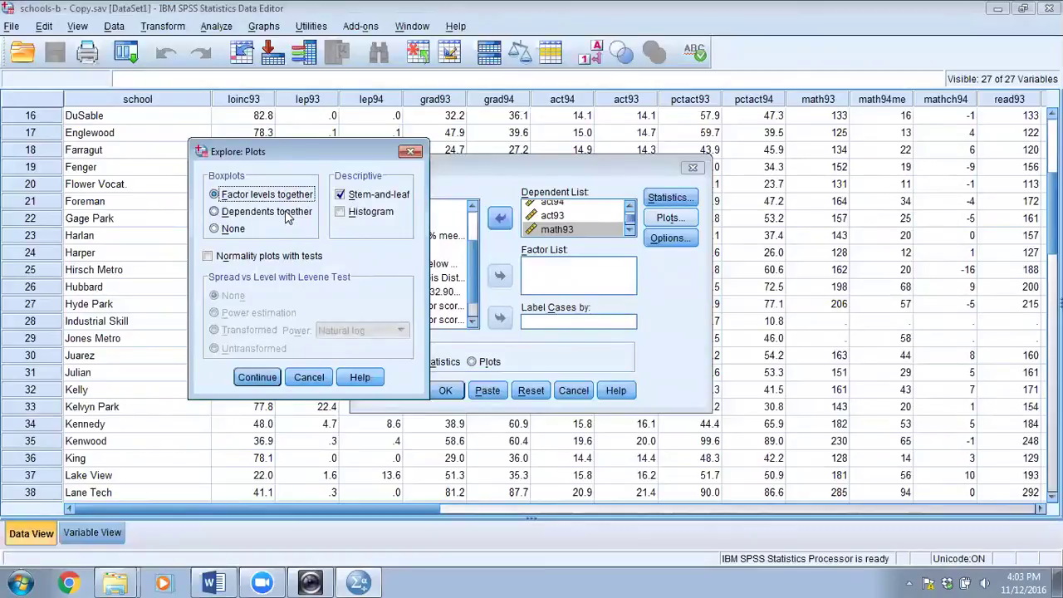
pyautogui.click(214, 230)
pyautogui.click(339, 194)
pyautogui.click(340, 212)
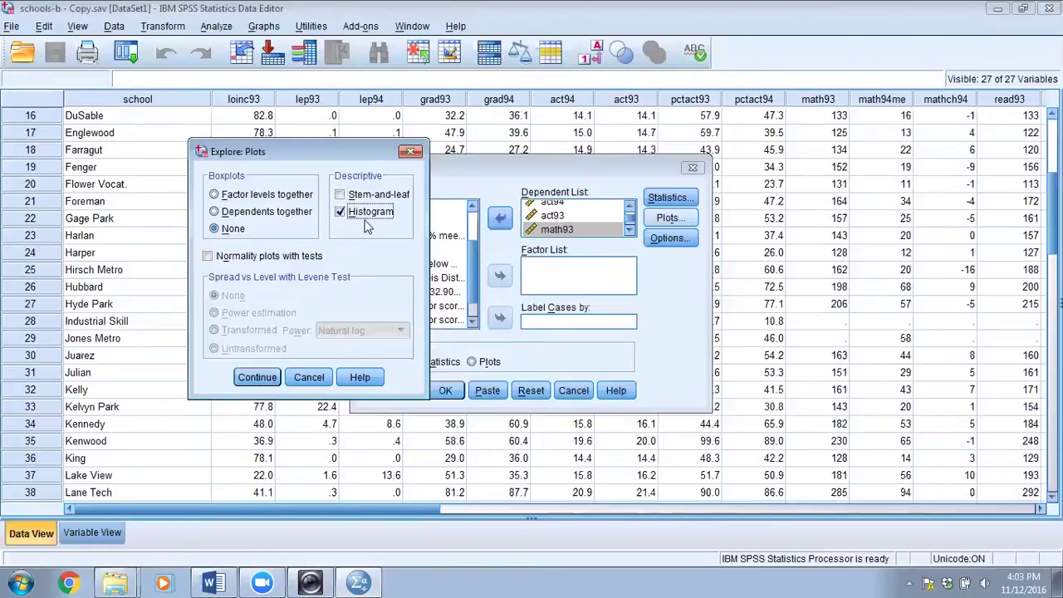
pyautogui.click(247, 379)
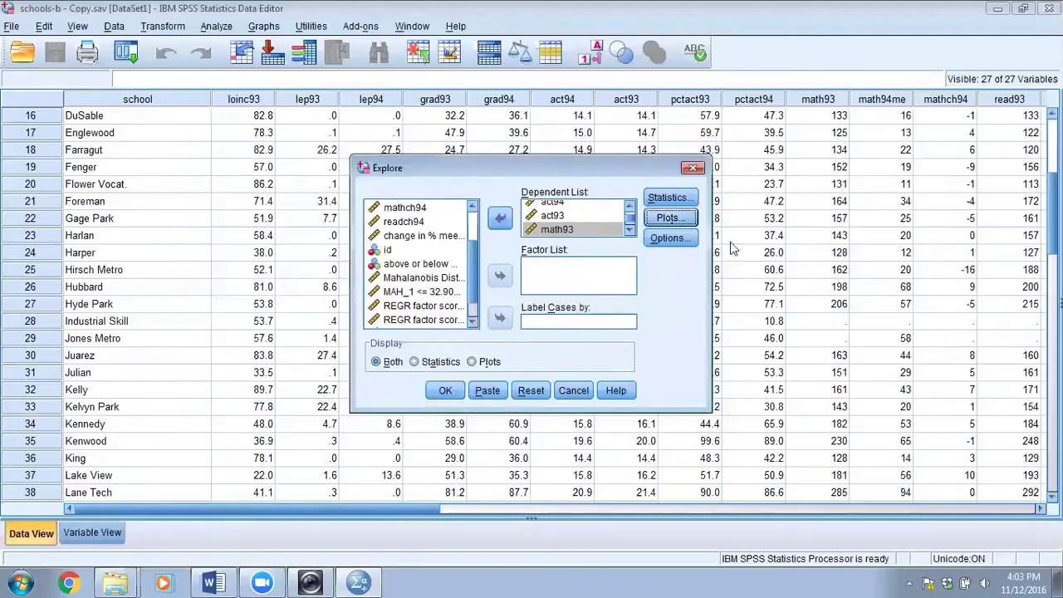
# Keep missing values set to exclude cases listwise and run the Explore analysis
pyautogui.click(666, 238)
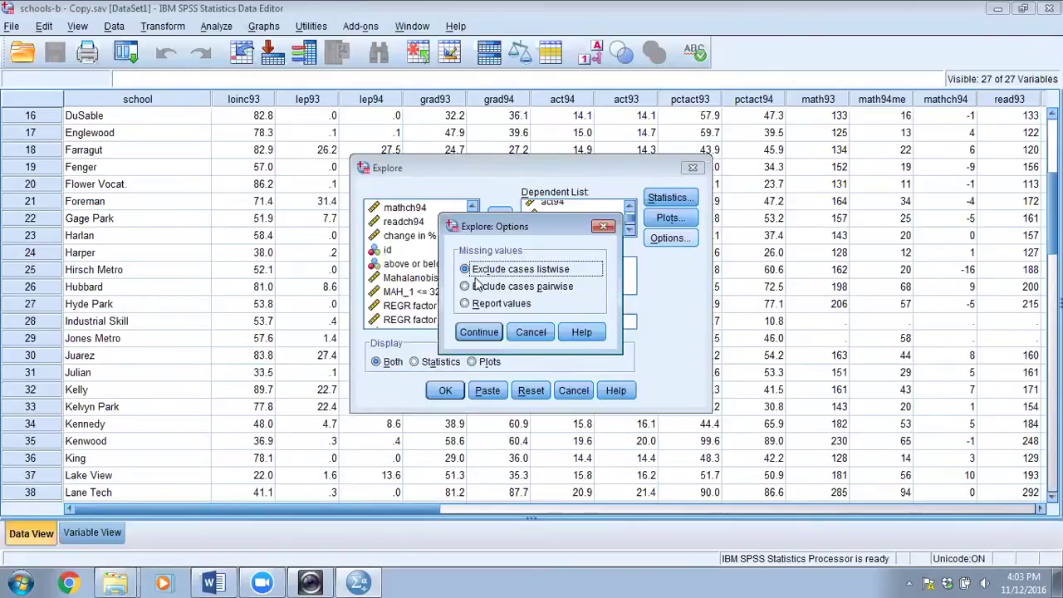
pyautogui.click(476, 333)
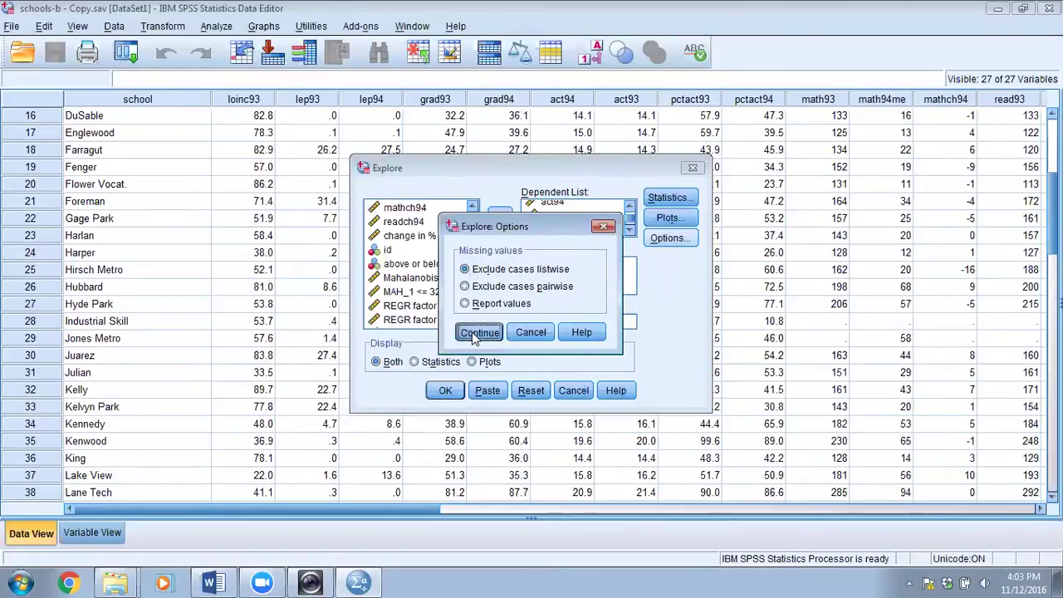
pyautogui.click(445, 392)
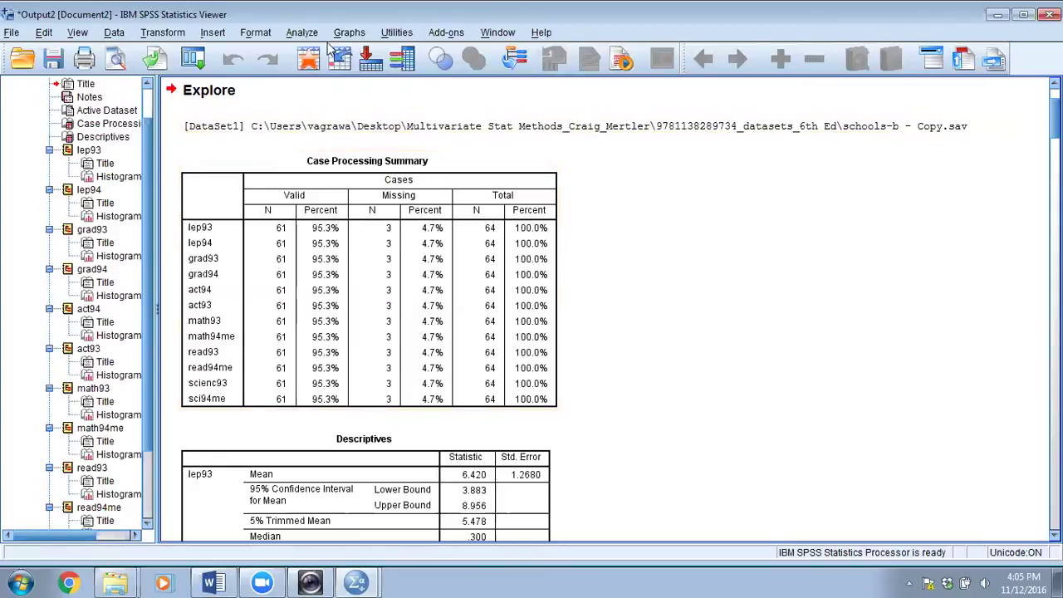
# Start a Case Summaries report and add lep93, lep94, grad93, grad94, act94 and act93 as its variables
pyautogui.click(303, 34)
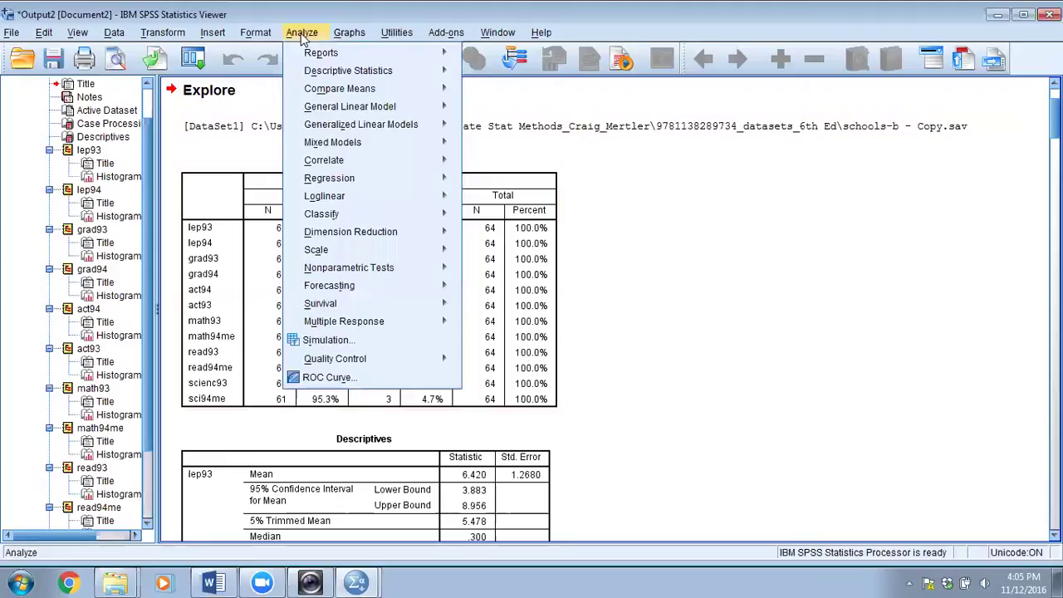
pyautogui.moveTo(306, 53)
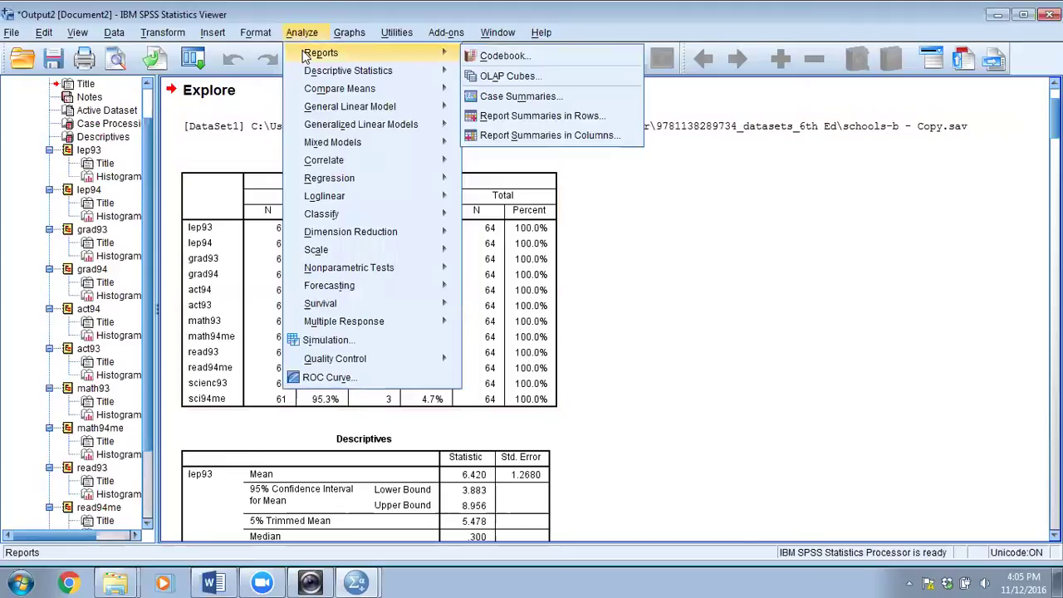
pyautogui.click(494, 97)
pyautogui.click(390, 210)
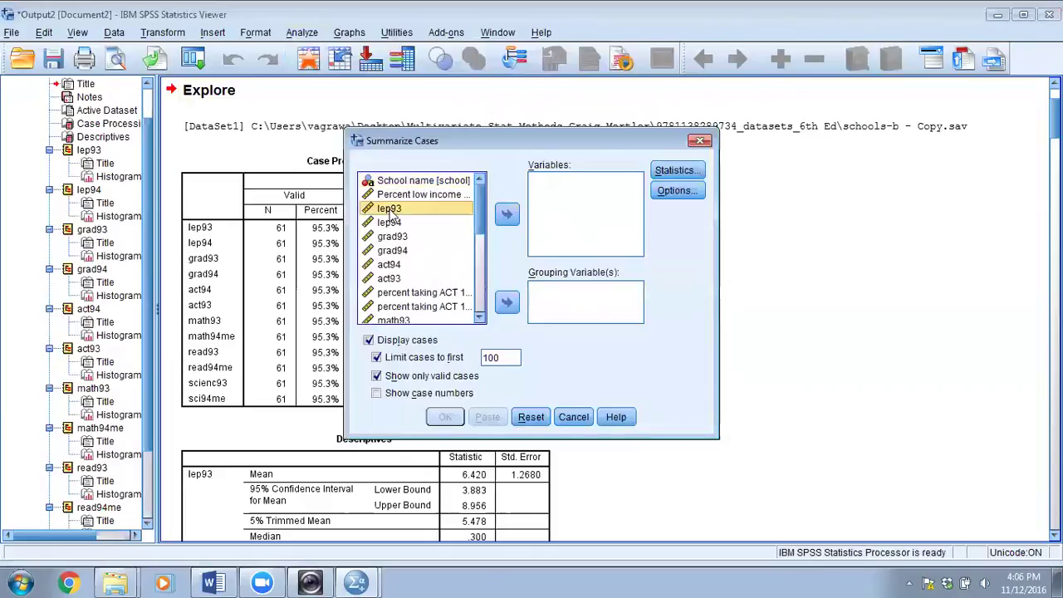
pyautogui.keyDown('shift'); pyautogui.click(389, 279); pyautogui.keyUp('shift')
pyautogui.click(507, 214)
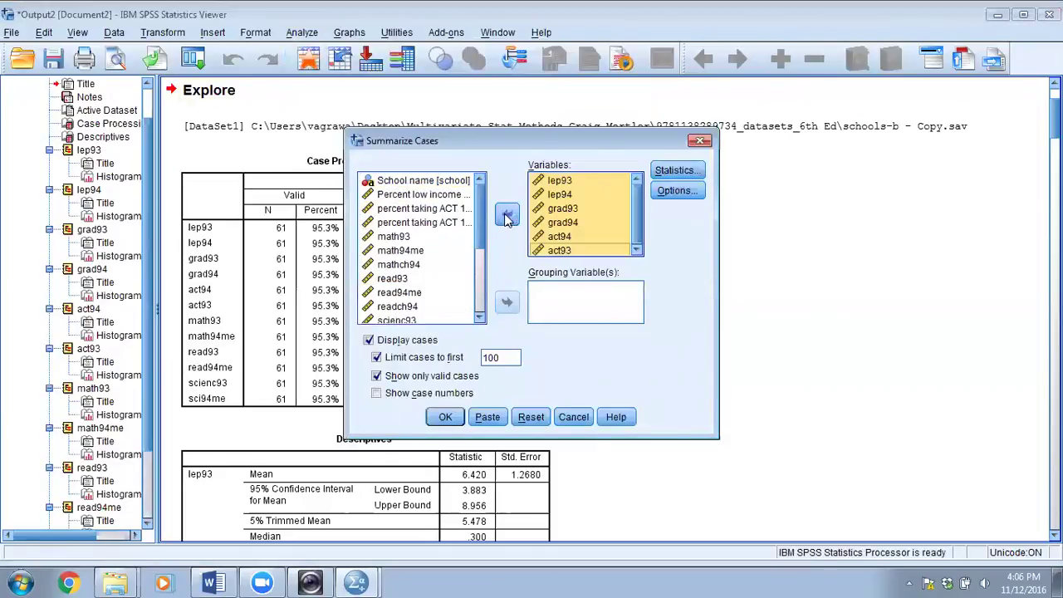
# Add math93, math94me, read93, read94me, scienc93 and sci94me to the Case Summaries variables
pyautogui.click(393, 236)
pyautogui.keyDown('shift'); pyautogui.click(399, 250); pyautogui.keyUp('shift')
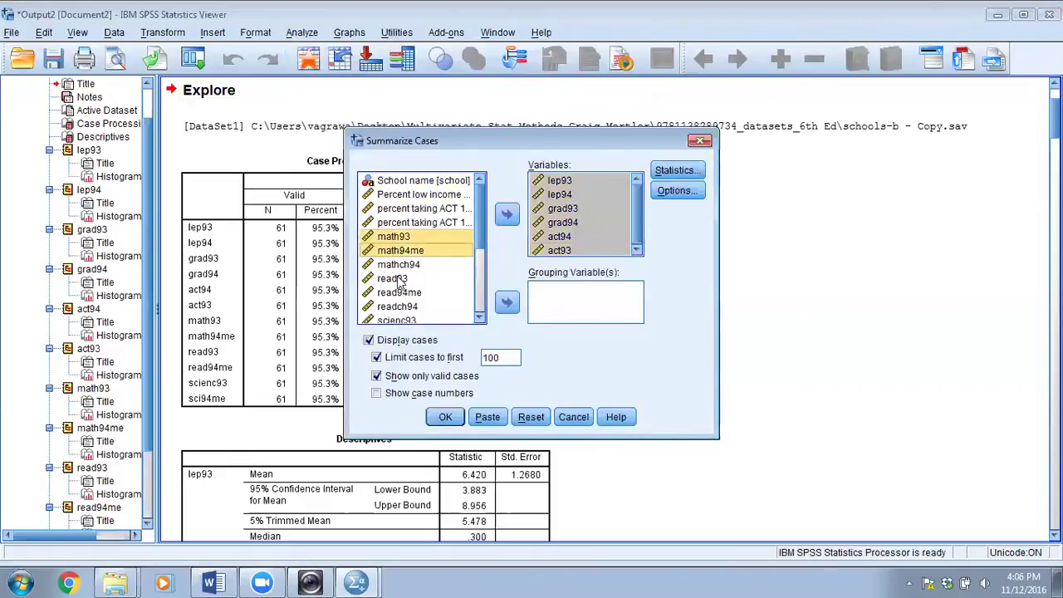
pyautogui.keyDown('ctrl'); pyautogui.click(392, 279); pyautogui.keyUp('ctrl')
pyautogui.keyDown('ctrl'); pyautogui.click(399, 293); pyautogui.keyUp('ctrl')
pyautogui.click(480, 320)
pyautogui.click(480, 320)
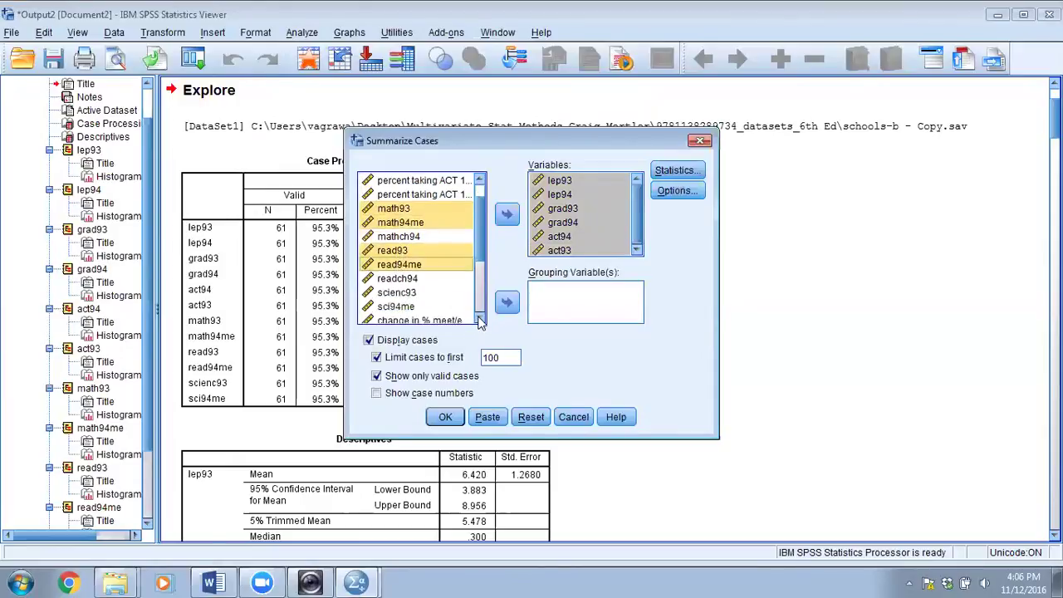
pyautogui.click(480, 320)
pyautogui.keyDown('ctrl'); pyautogui.click(396, 278); pyautogui.keyUp('ctrl')
pyautogui.keyDown('ctrl'); pyautogui.click(396, 293); pyautogui.keyUp('ctrl')
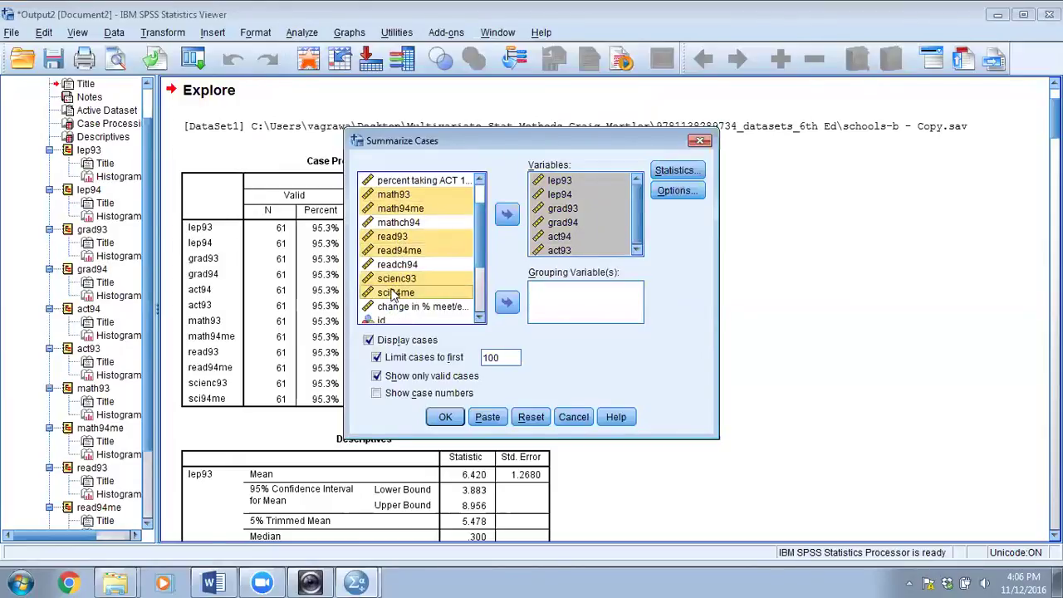
pyautogui.click(507, 216)
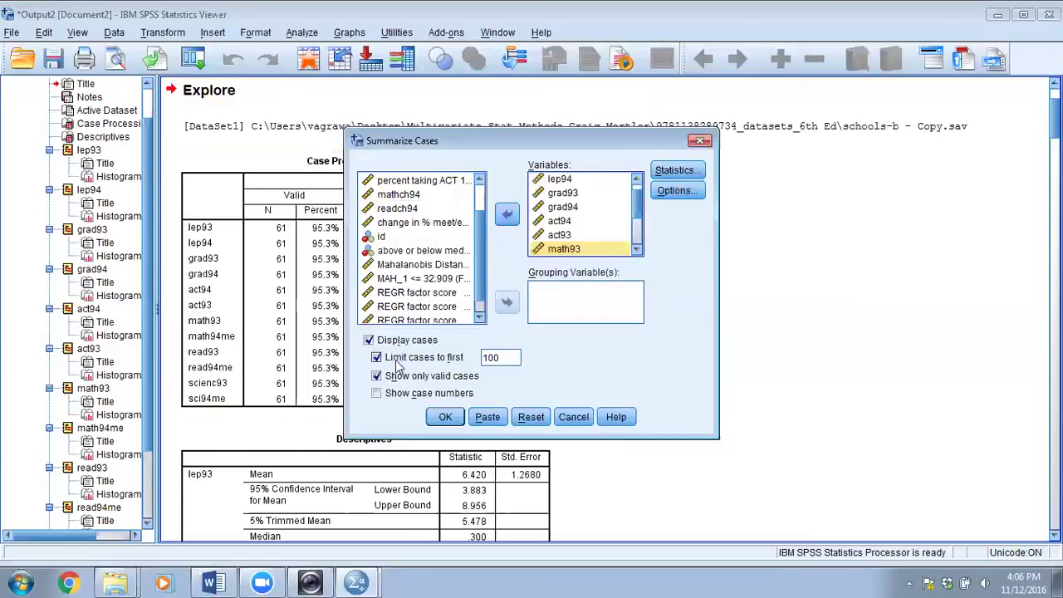
# Turn off the display of individual cases, check the statistics and options without changing them, and run the Case Summaries report
pyautogui.click(372, 342)
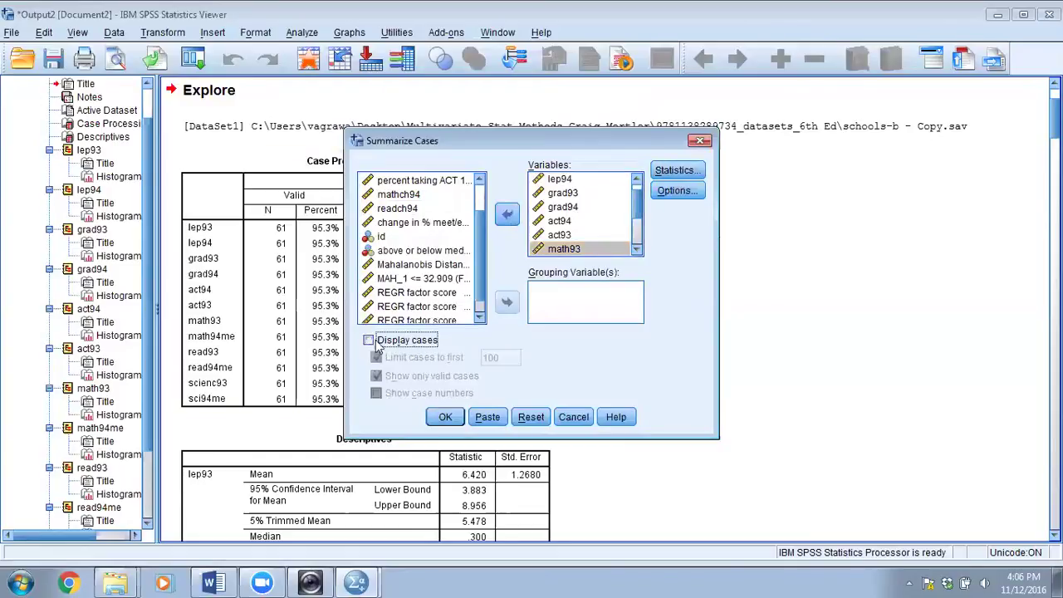
pyautogui.click(671, 171)
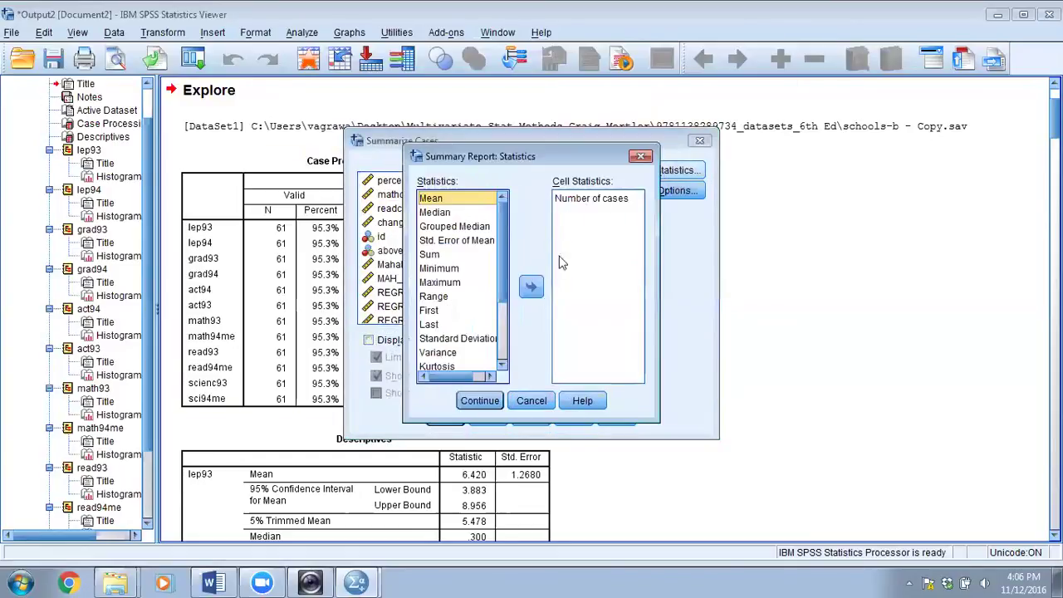
pyautogui.click(640, 156)
pyautogui.click(678, 192)
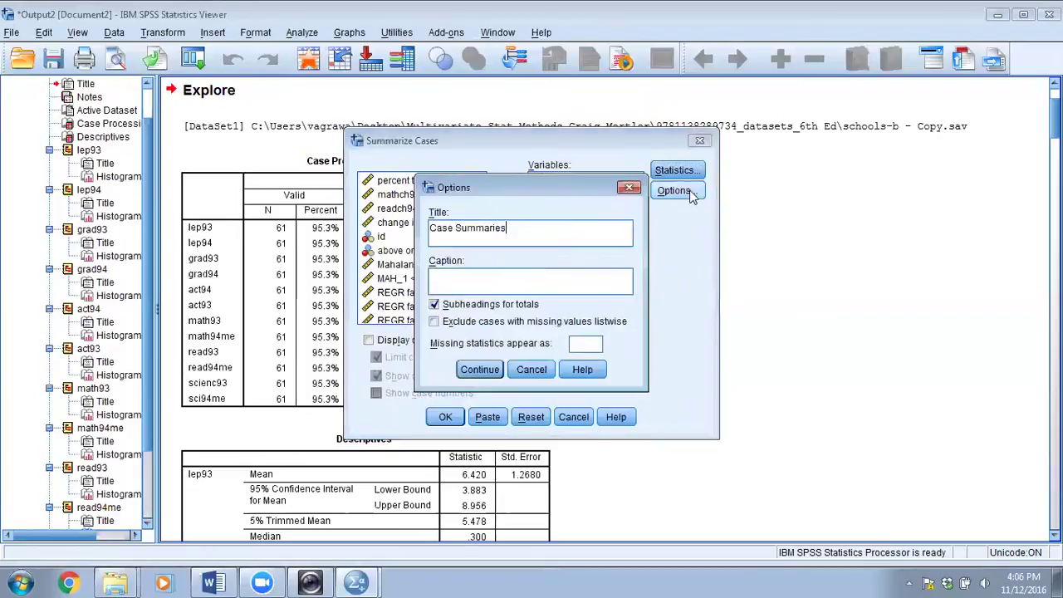
pyautogui.click(629, 187)
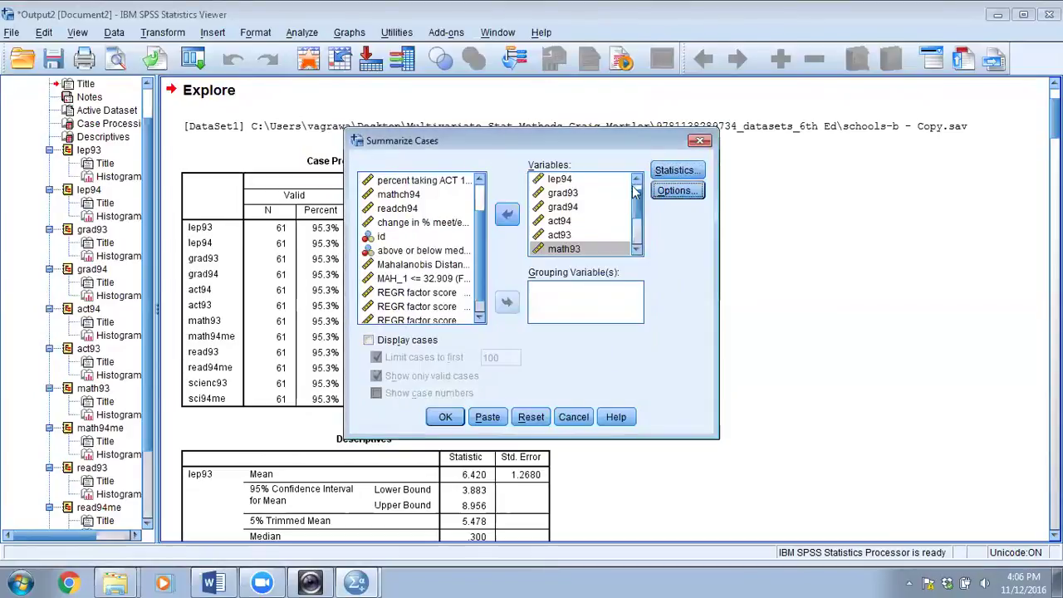
pyautogui.click(445, 418)
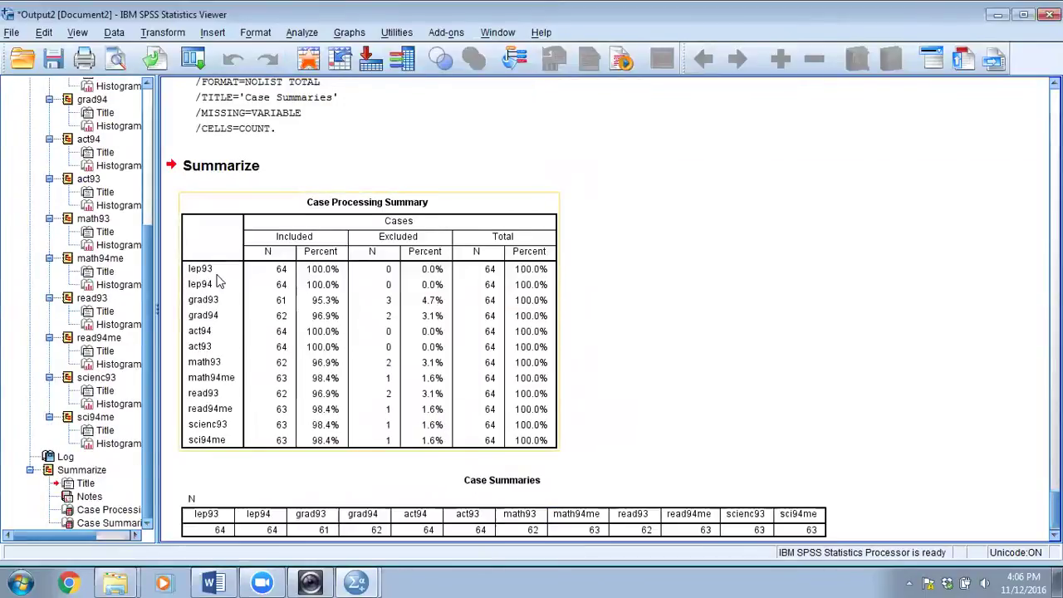
# Examine the included and excluded cases per variable in the Summarize tables and compare them with the Explore case processing summary
pyautogui.scroll(-1, 214, 282)
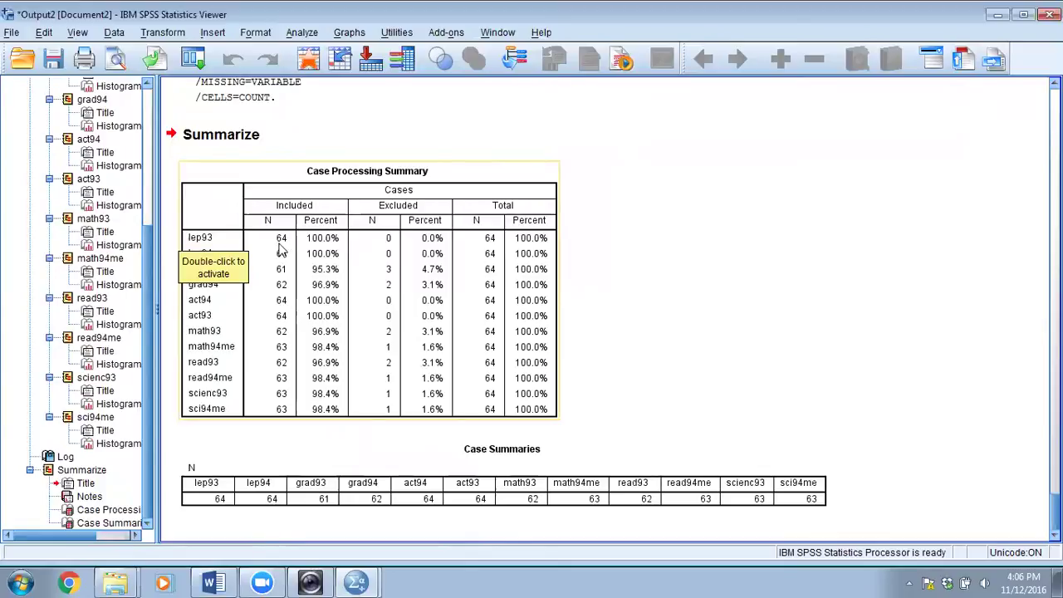
pyautogui.click(220, 310)
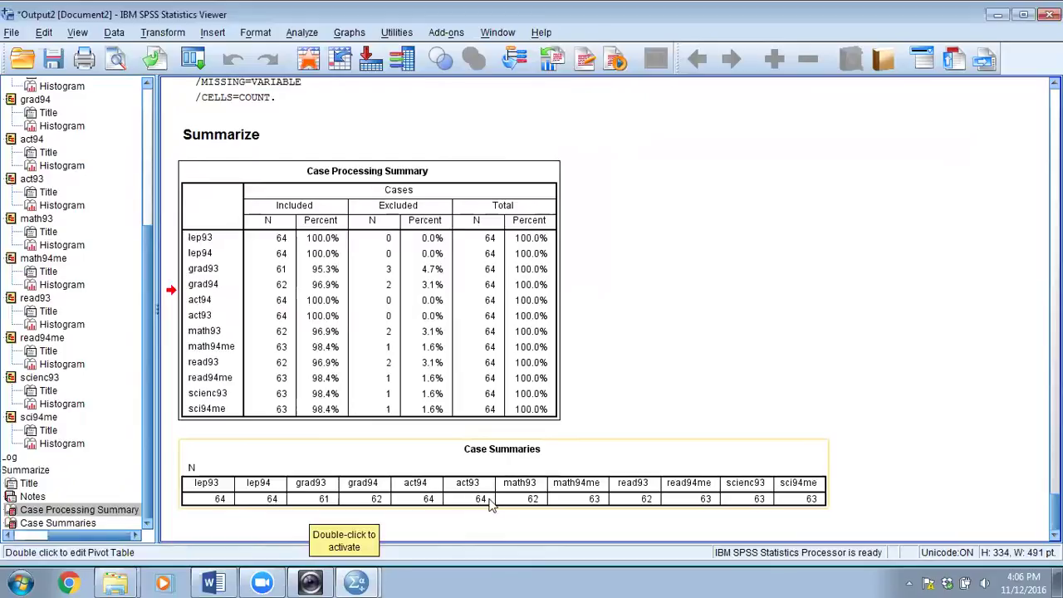
pyautogui.scroll(5, 647, 366)
pyautogui.scroll(-5, 648, 366)
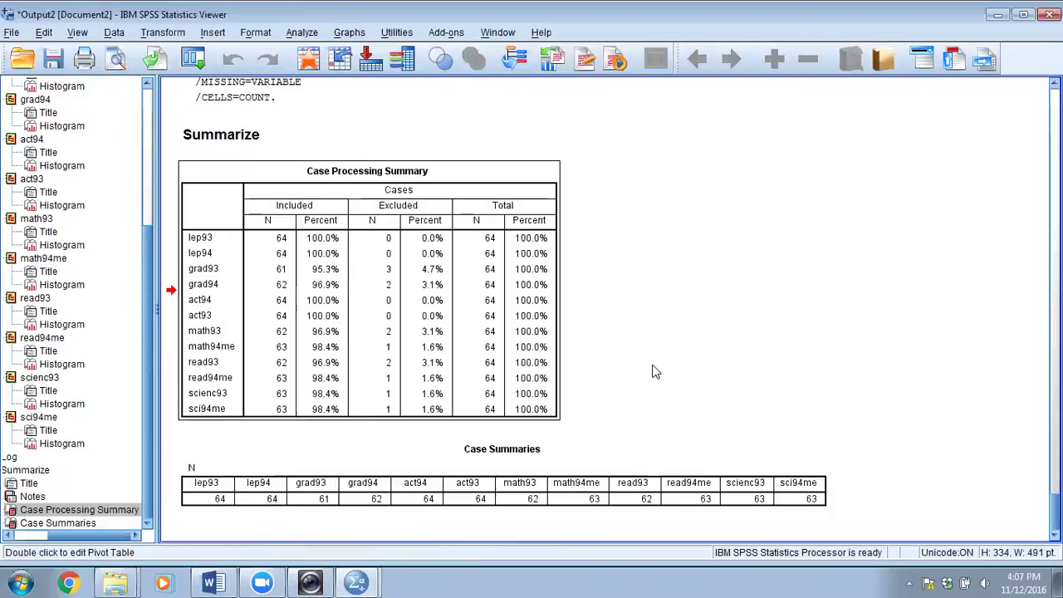
pyautogui.scroll(15, 657, 368)
pyautogui.scroll(15, 659, 364)
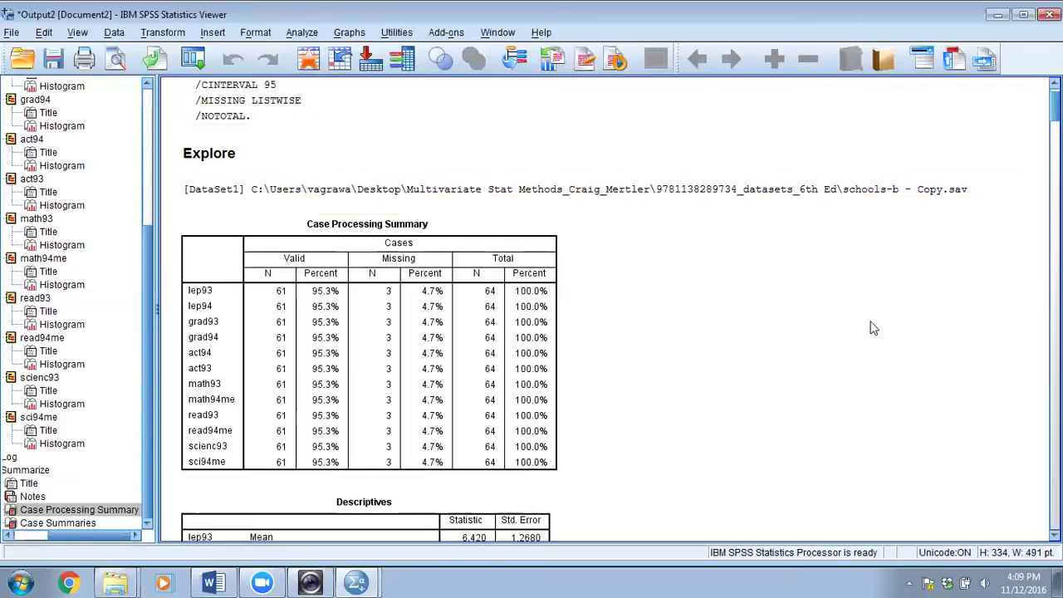
# Start a Linear Regression analysis with id as the dependent variable
pyautogui.click(302, 33)
pyautogui.moveTo(431, 180)
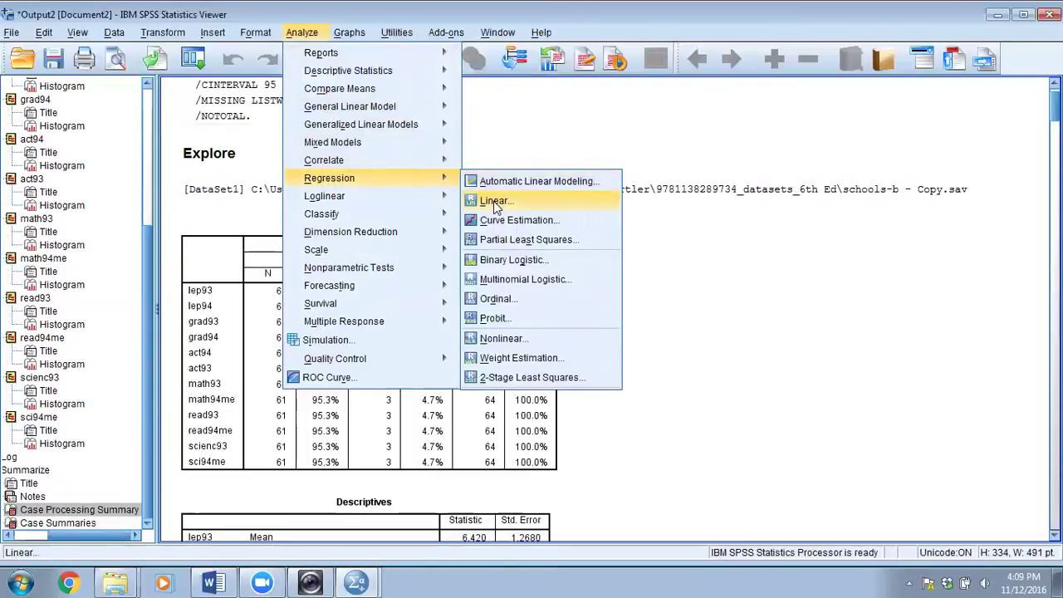
pyautogui.click(496, 203)
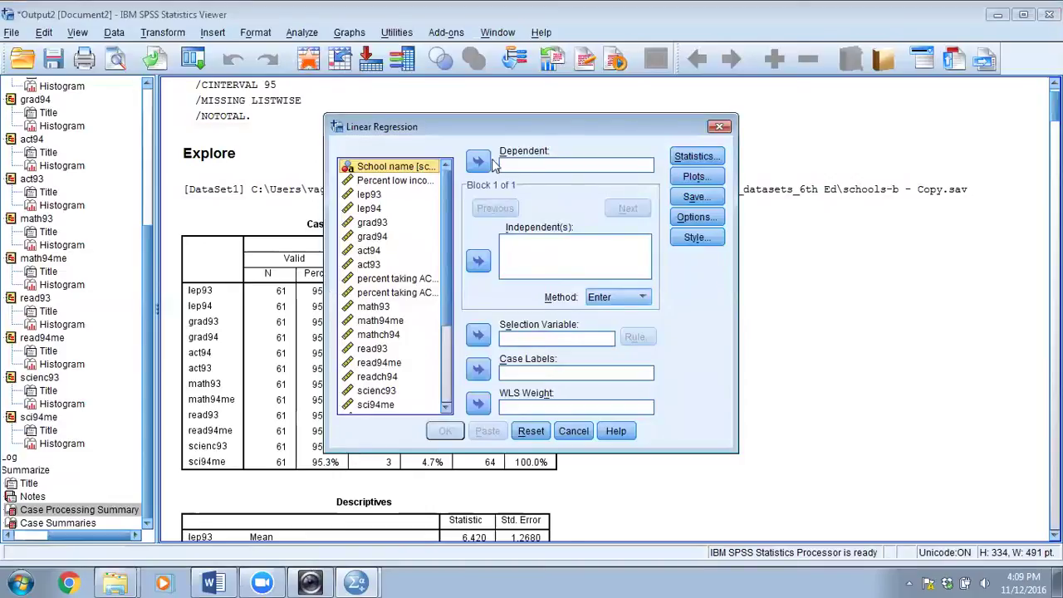
pyautogui.moveTo(448, 239)
pyautogui.mouseDown()
pyautogui.moveTo(449, 264)
pyautogui.moveTo(455, 234)
pyautogui.mouseUp()
pyautogui.scroll(-3, 436, 253)
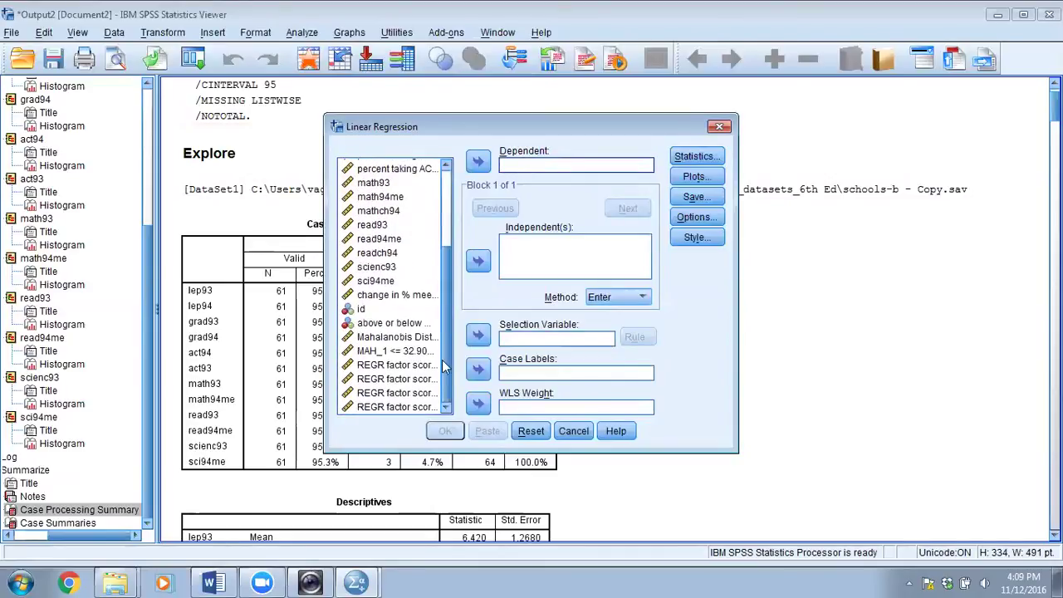
pyautogui.click(361, 308)
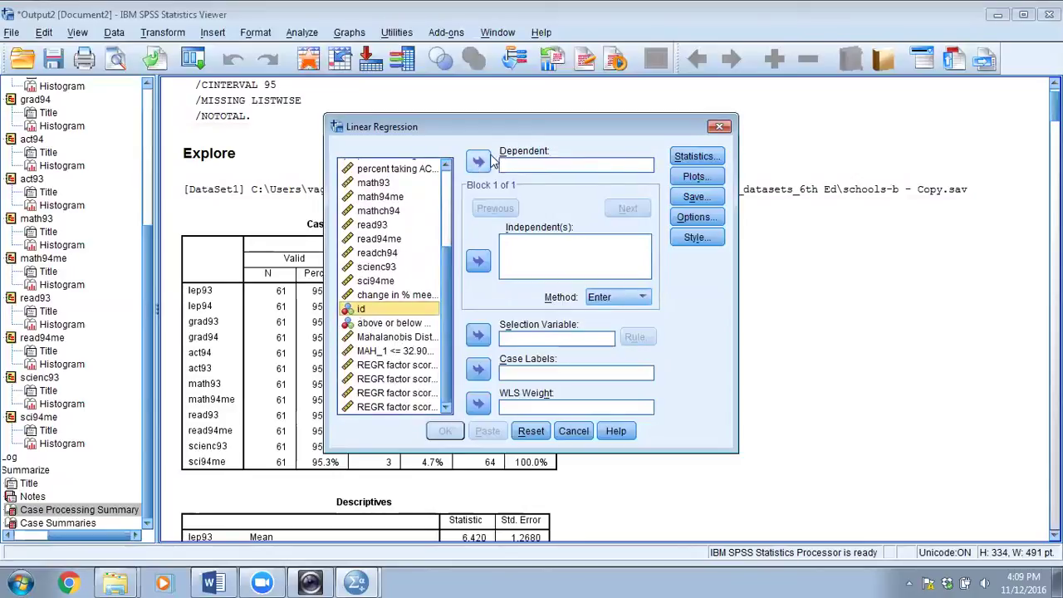
pyautogui.click(480, 161)
# Add lep93, lep94, grad93, grad94, act94, act93, math93, math94me, read93, read94me, scienc93 and sci94me as the regression's independent variables
pyautogui.moveTo(449, 296); pyautogui.dragTo(449, 190)
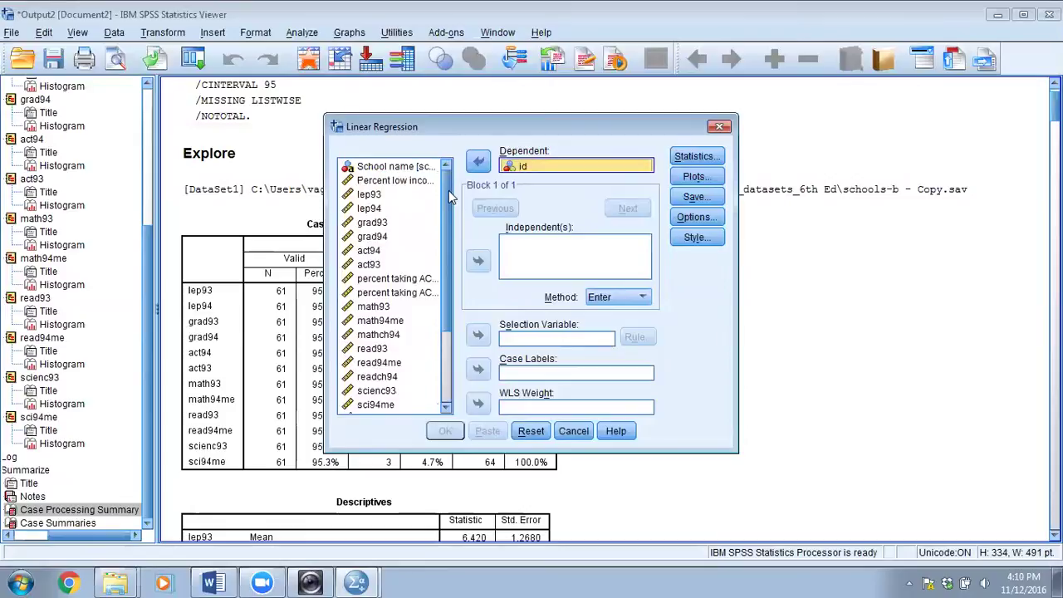
pyautogui.click(374, 197)
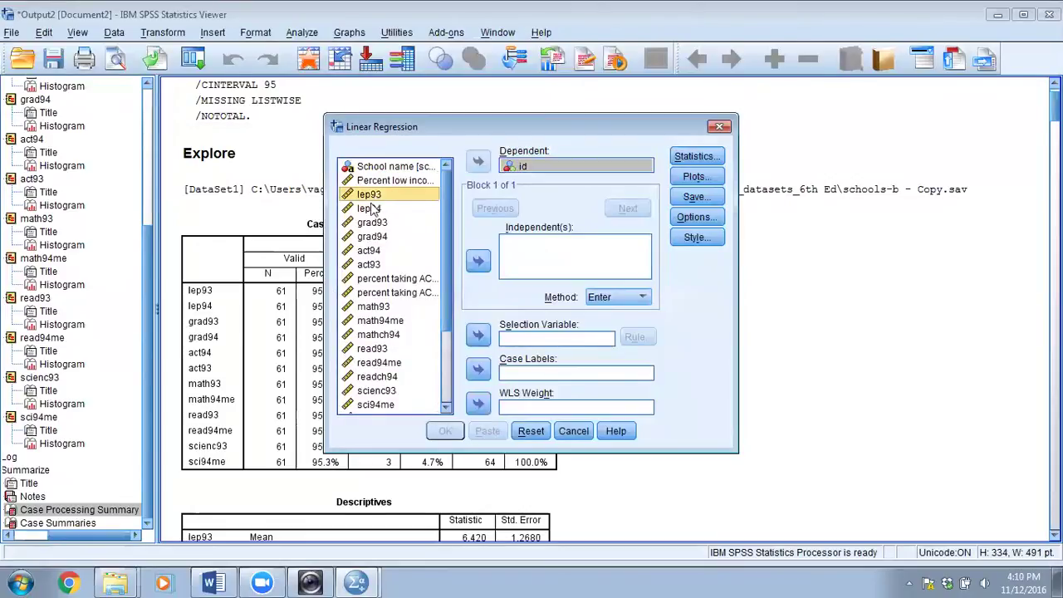
pyautogui.keyDown('shift'); pyautogui.click(379, 266); pyautogui.keyUp('shift')
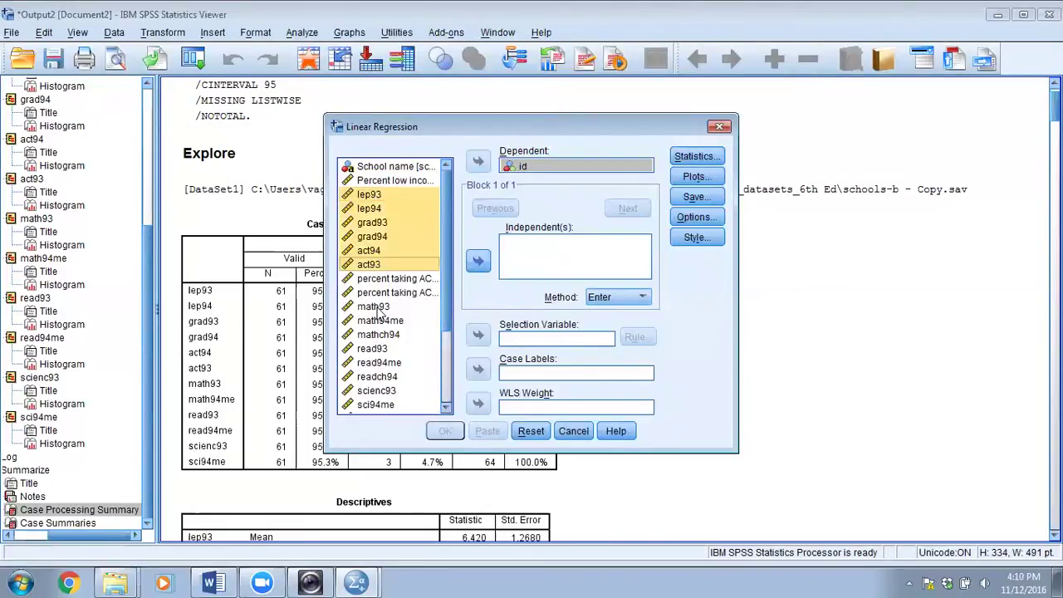
pyautogui.keyDown('ctrl'); pyautogui.click(378, 307); pyautogui.keyUp('ctrl')
pyautogui.keyDown('ctrl'); pyautogui.click(380, 321); pyautogui.keyUp('ctrl')
pyautogui.keyDown('ctrl'); pyautogui.click(375, 348); pyautogui.keyUp('ctrl')
pyautogui.keyDown('ctrl'); pyautogui.click(379, 363); pyautogui.keyUp('ctrl')
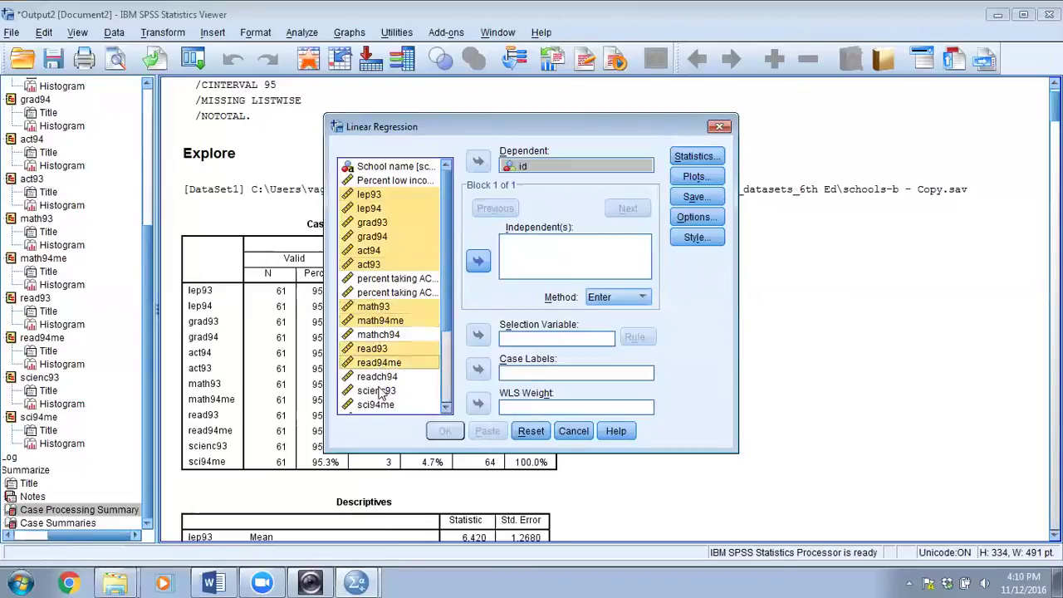
pyautogui.keyDown('ctrl'); pyautogui.click(378, 390); pyautogui.keyUp('ctrl')
pyautogui.keyDown('ctrl'); pyautogui.click(382, 407); pyautogui.keyUp('ctrl')
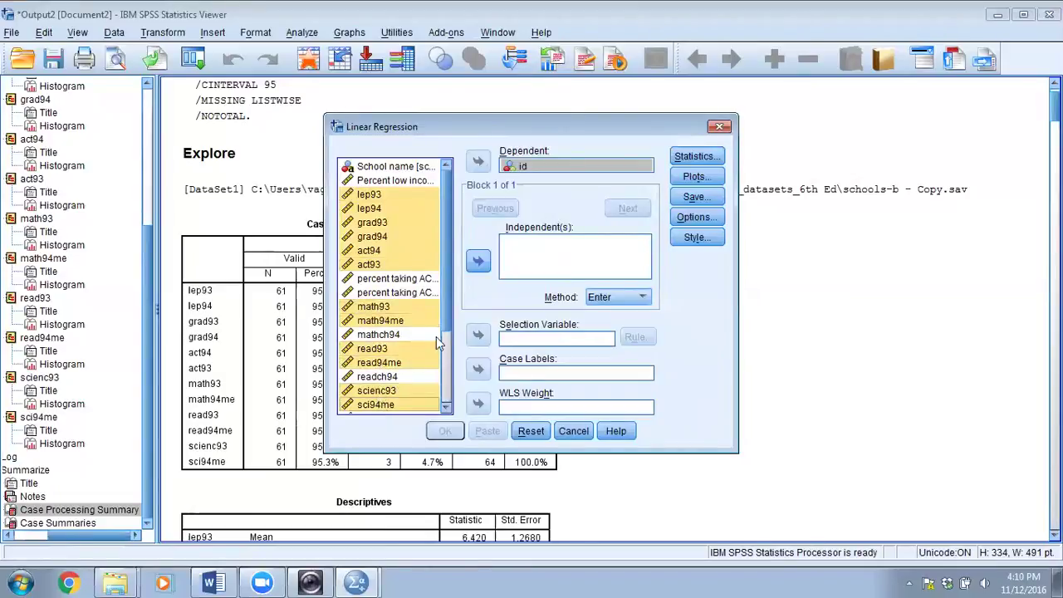
pyautogui.click(478, 263)
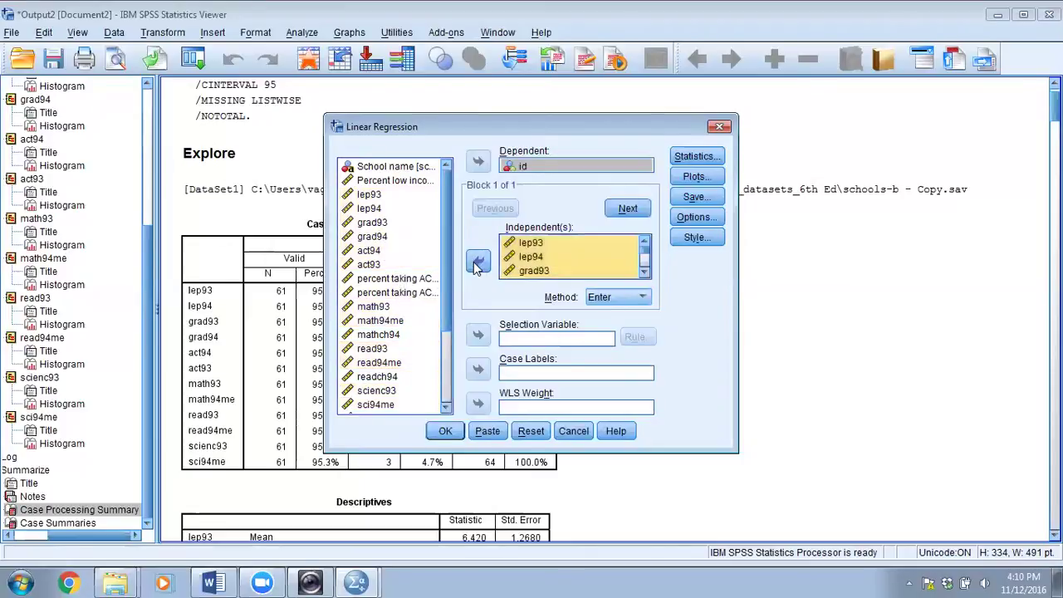
# Check the regression's statistics and plots settings without changes, then set it to save Mahalanobis distances
pyautogui.click(687, 158)
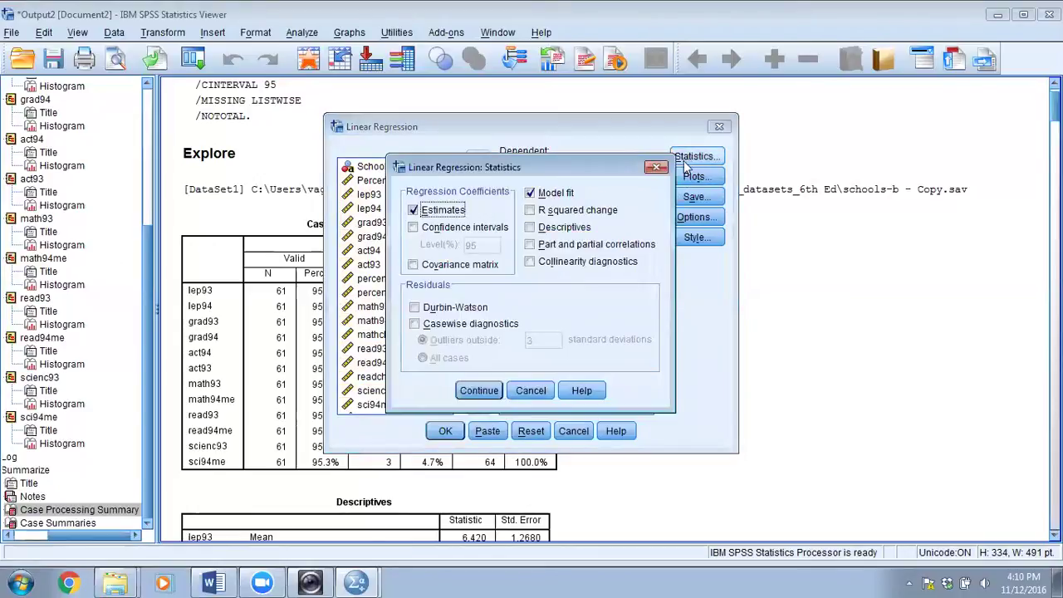
pyautogui.click(658, 168)
pyautogui.click(689, 177)
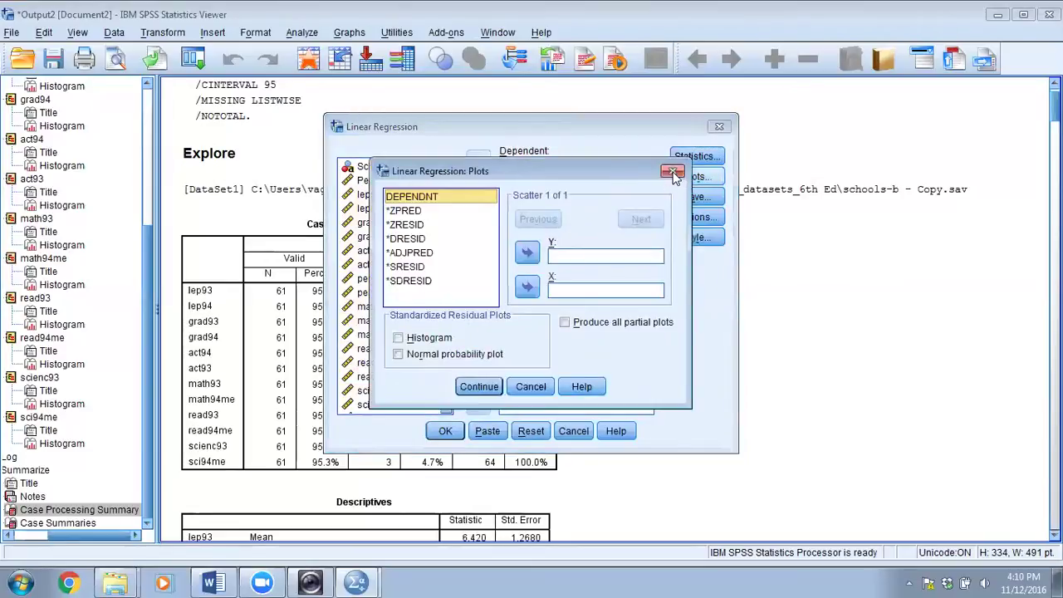
pyautogui.click(672, 172)
pyautogui.click(694, 197)
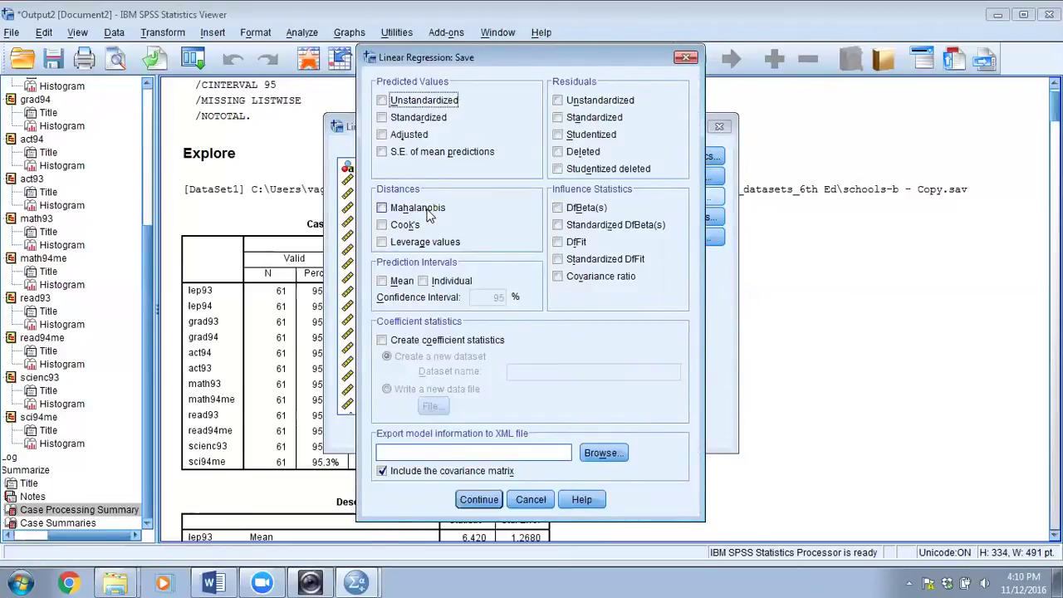
pyautogui.click(382, 209)
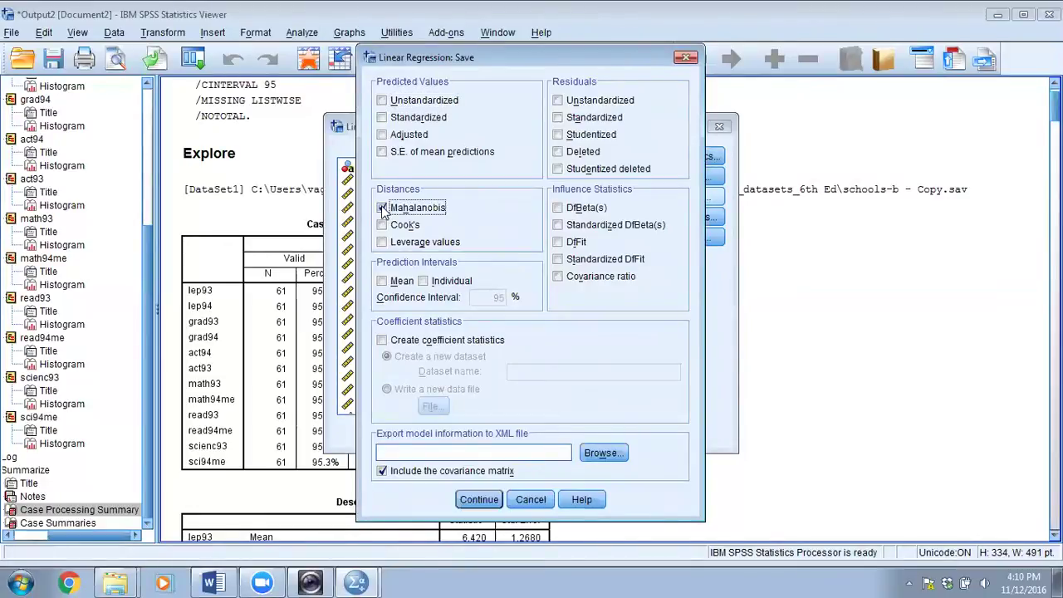
pyautogui.click(479, 500)
# Check that the regression options exclude missing cases listwise, and recheck the Mahalanobis distance setting
pyautogui.click(698, 218)
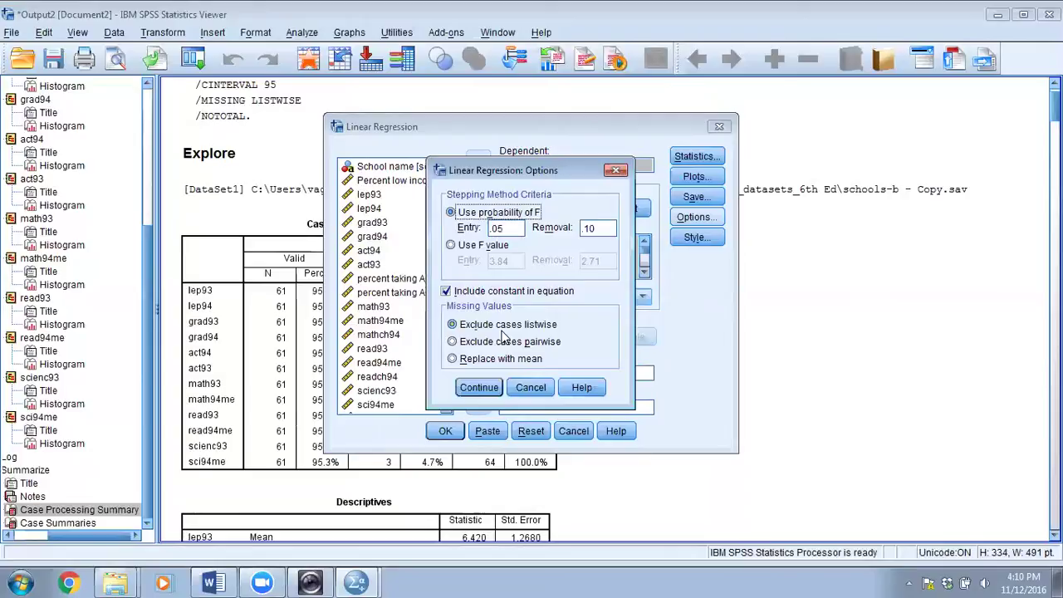
pyautogui.click(479, 387)
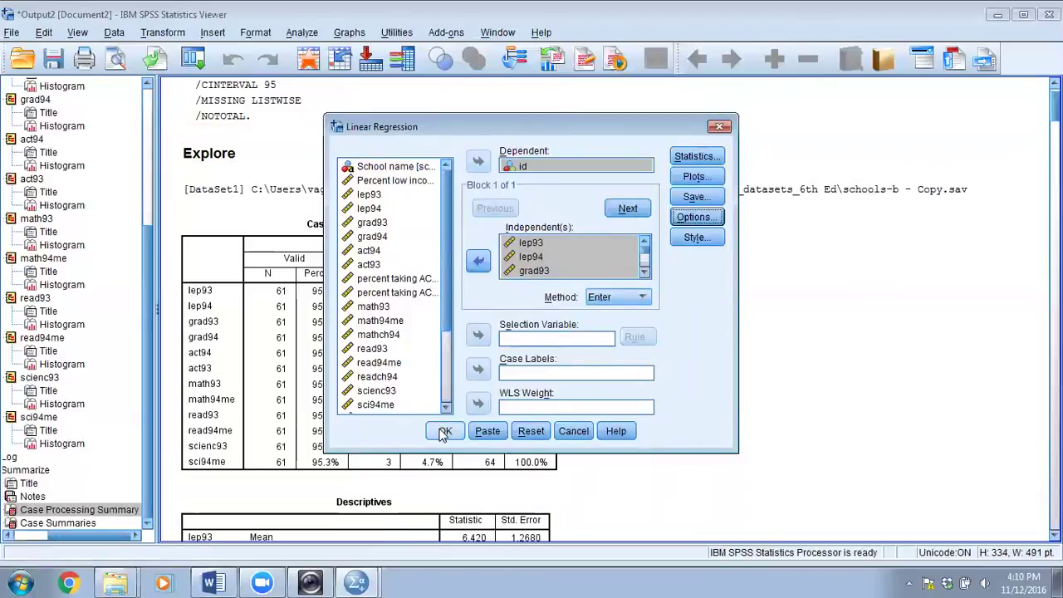
pyautogui.click(698, 197)
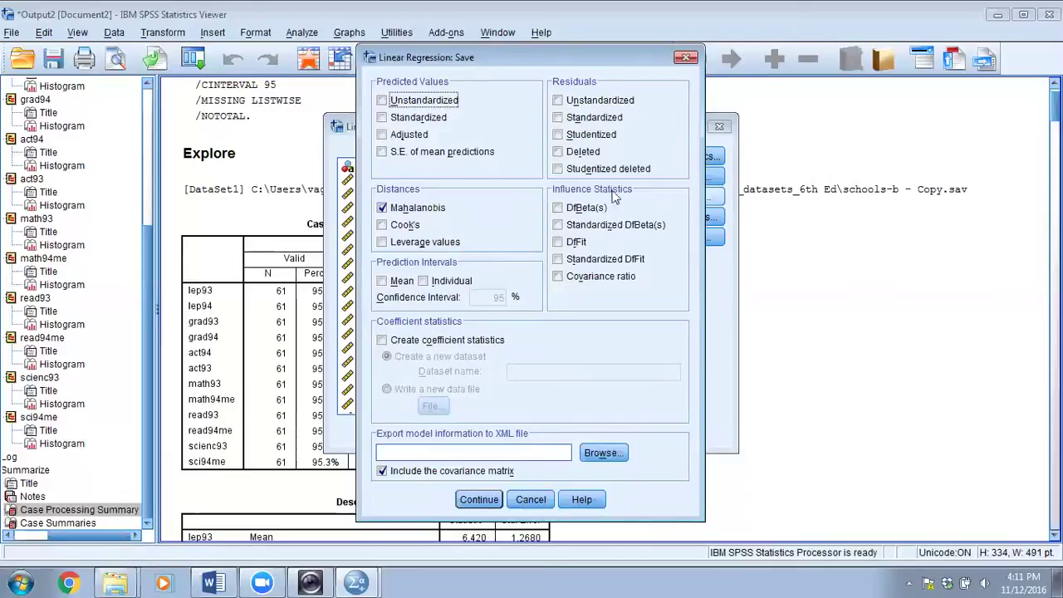
pyautogui.click(683, 58)
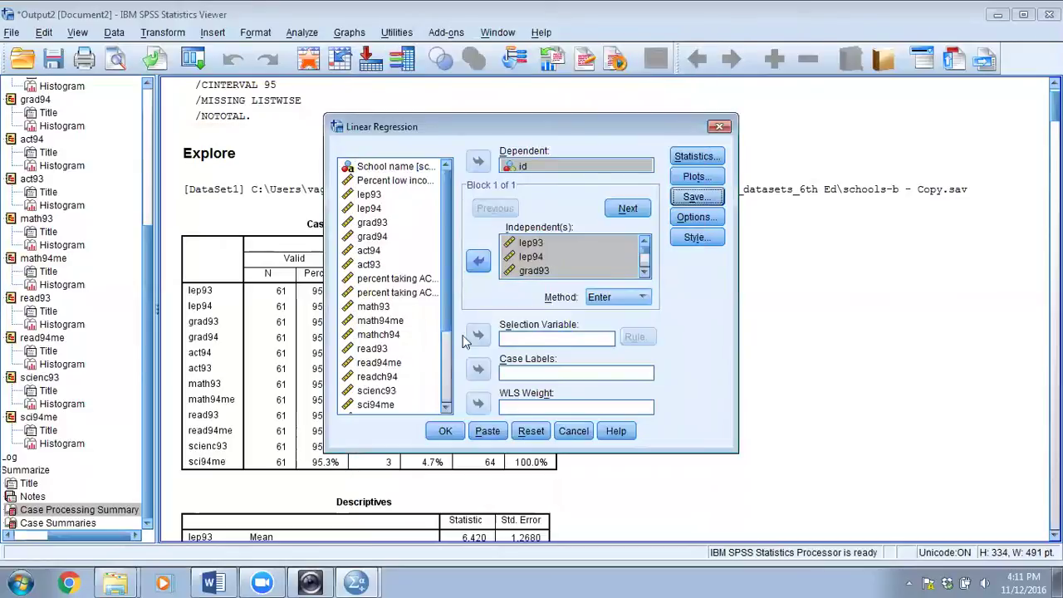
# Run the regression, review its output down to the Residuals Statistics table, and close the output without saving
pyautogui.click(446, 433)
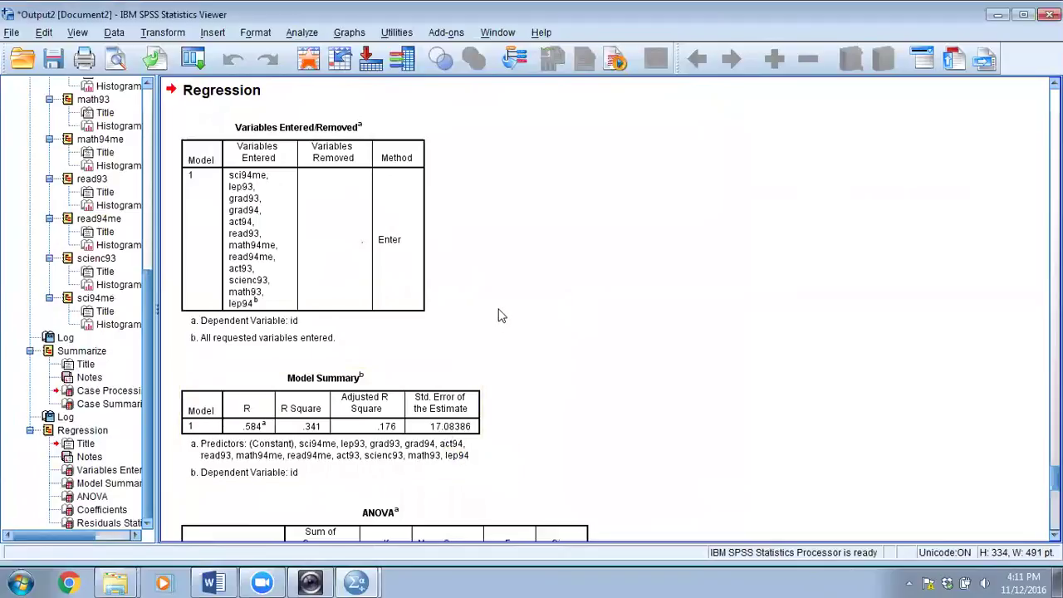
pyautogui.scroll(-2, 558, 313)
pyautogui.scroll(-10, 561, 312)
pyautogui.scroll(10, 561, 312)
pyautogui.scroll(-10, 563, 312)
pyautogui.scroll(-9, 563, 312)
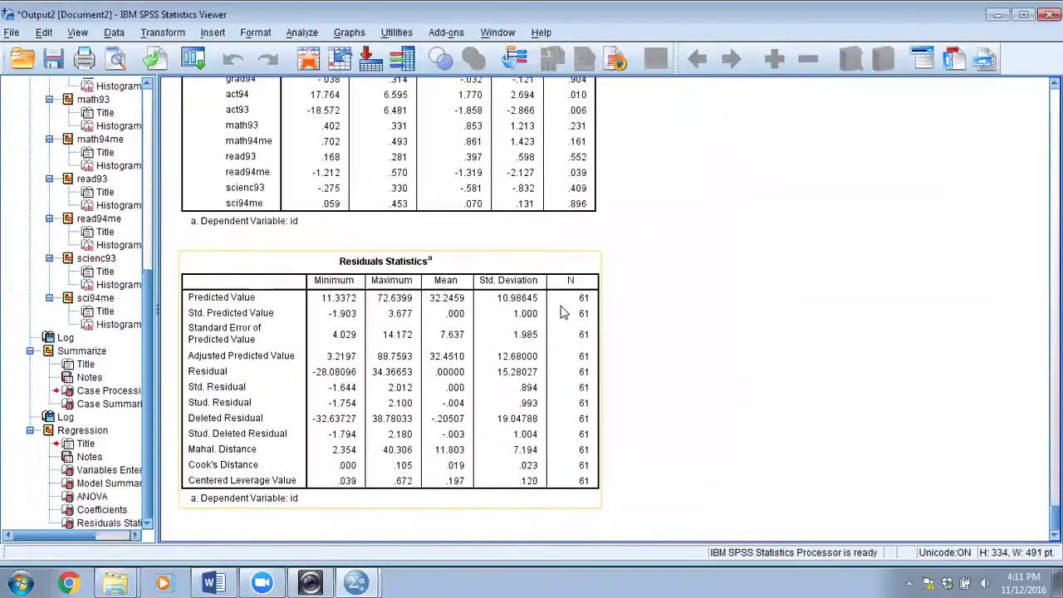
pyautogui.scroll(2, 563, 312)
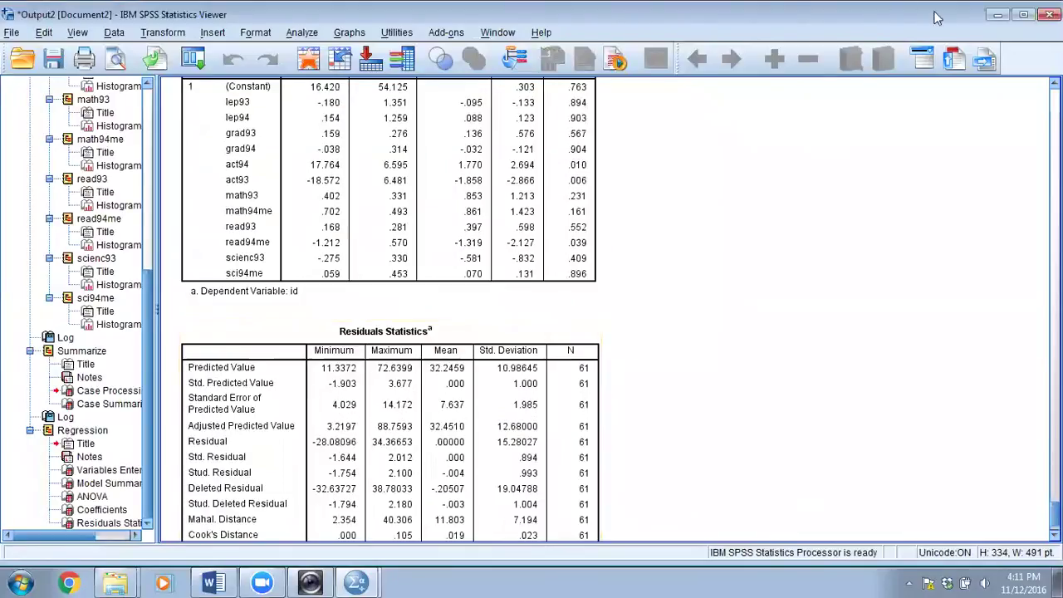
pyautogui.hotkey('alt', 'F4')
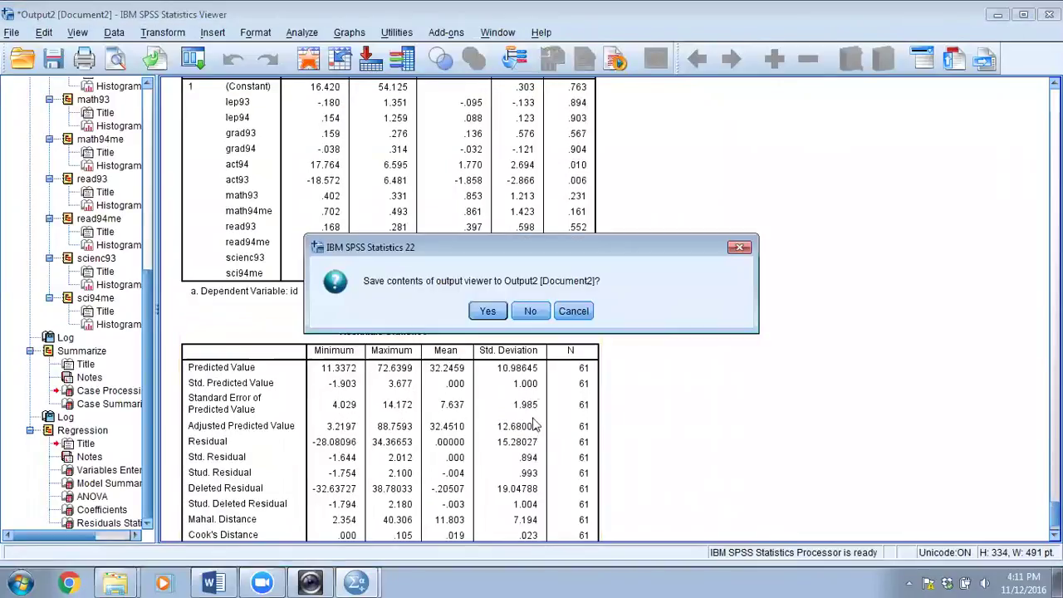
pyautogui.click(524, 314)
# Sort the cases by MAH_2 in descending order and discard the resulting output document
pyautogui.moveTo(408, 513); pyautogui.dragTo(985, 523)
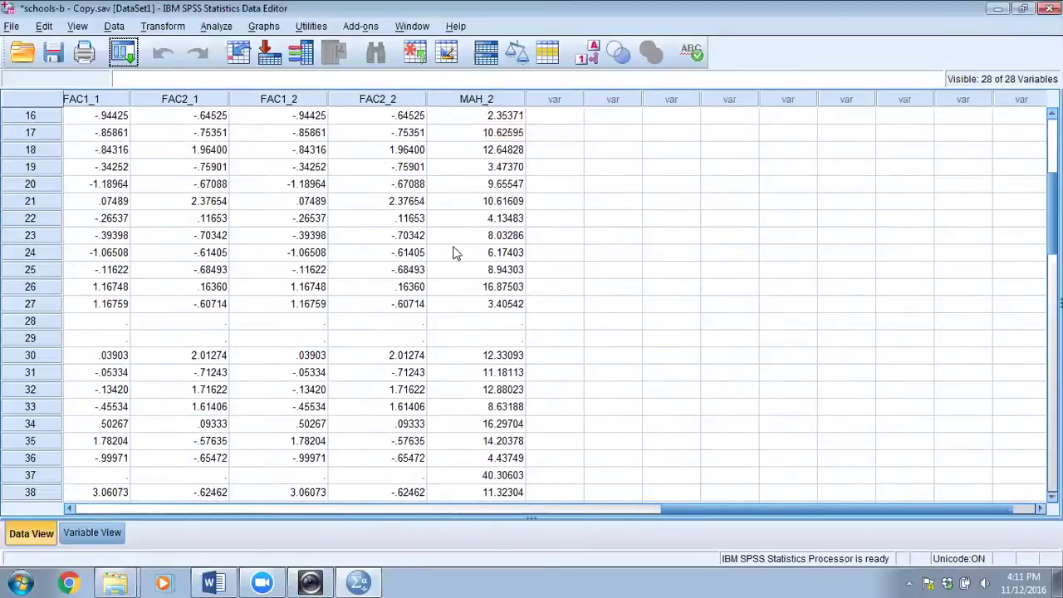
pyautogui.rightClick(481, 98)
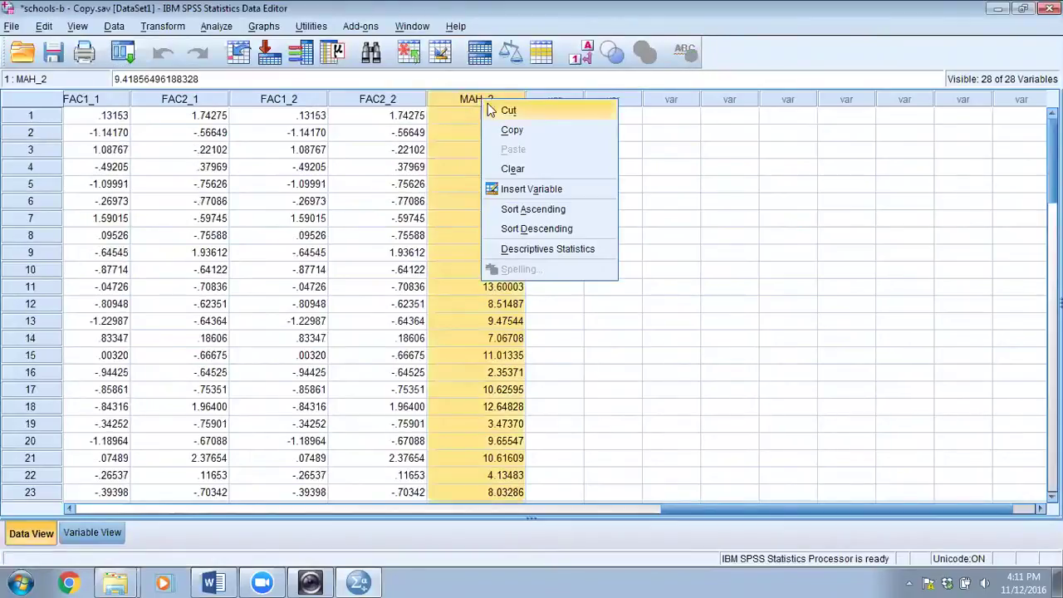
pyautogui.click(514, 237)
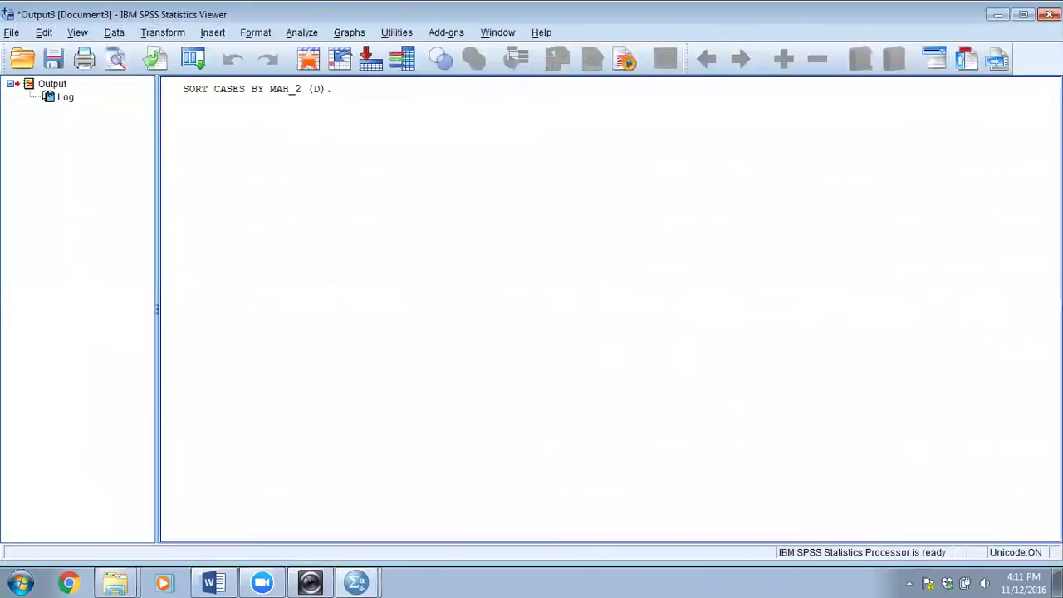
pyautogui.click(1050, 14)
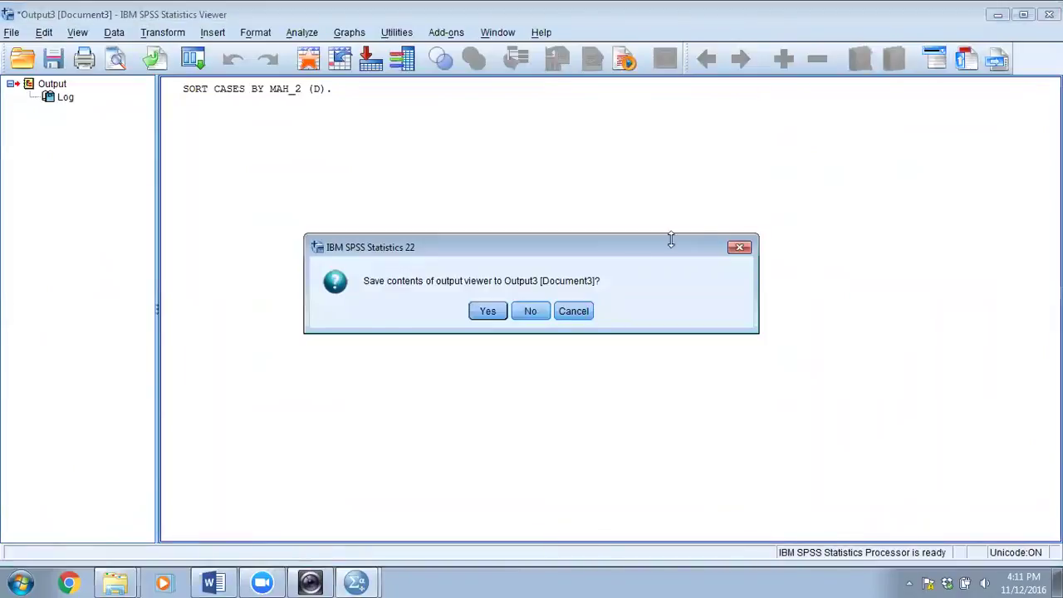
pyautogui.click(532, 311)
pyautogui.click(484, 168)
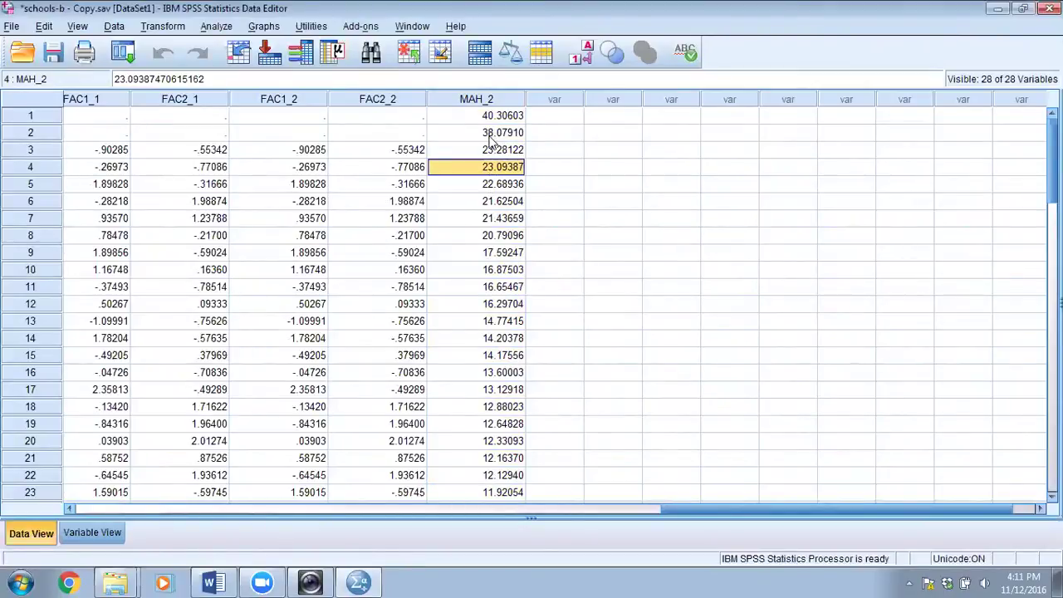
pyautogui.click(556, 184)
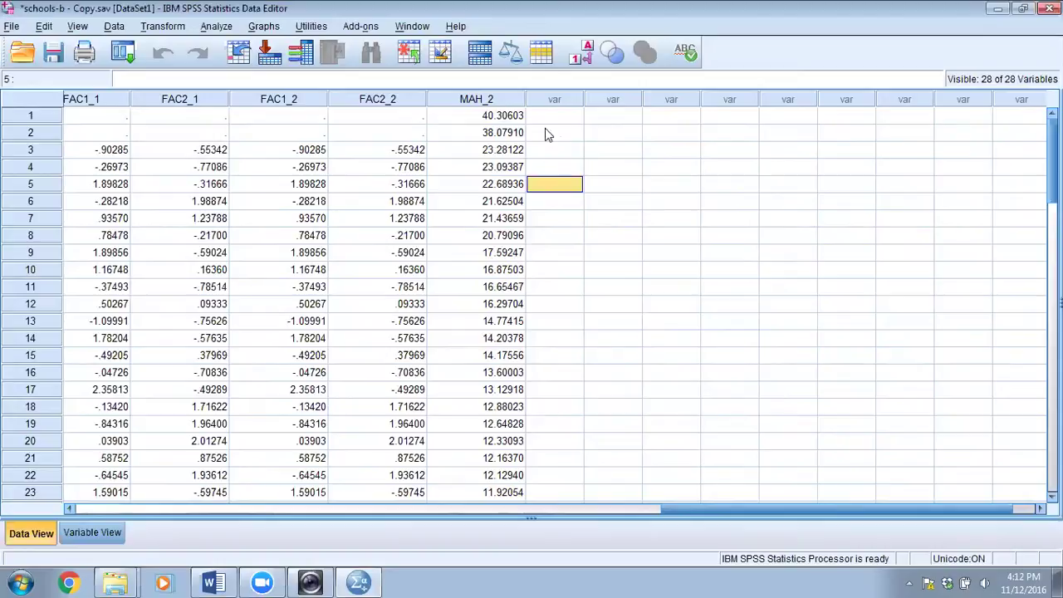
# Start computing a new variable with Probability_MD as the target variable
pyautogui.click(162, 26)
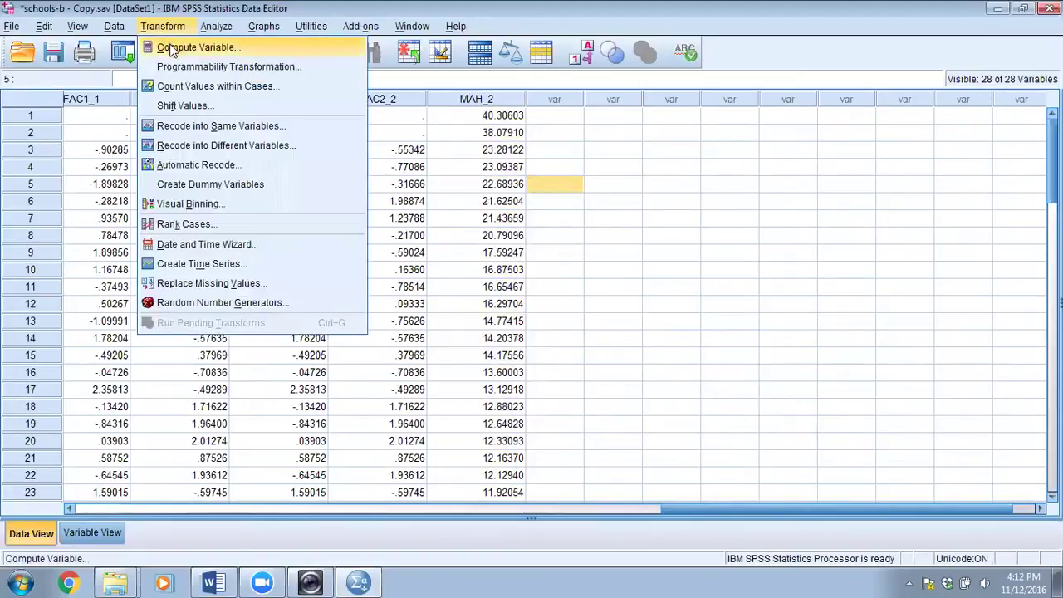
pyautogui.click(170, 47)
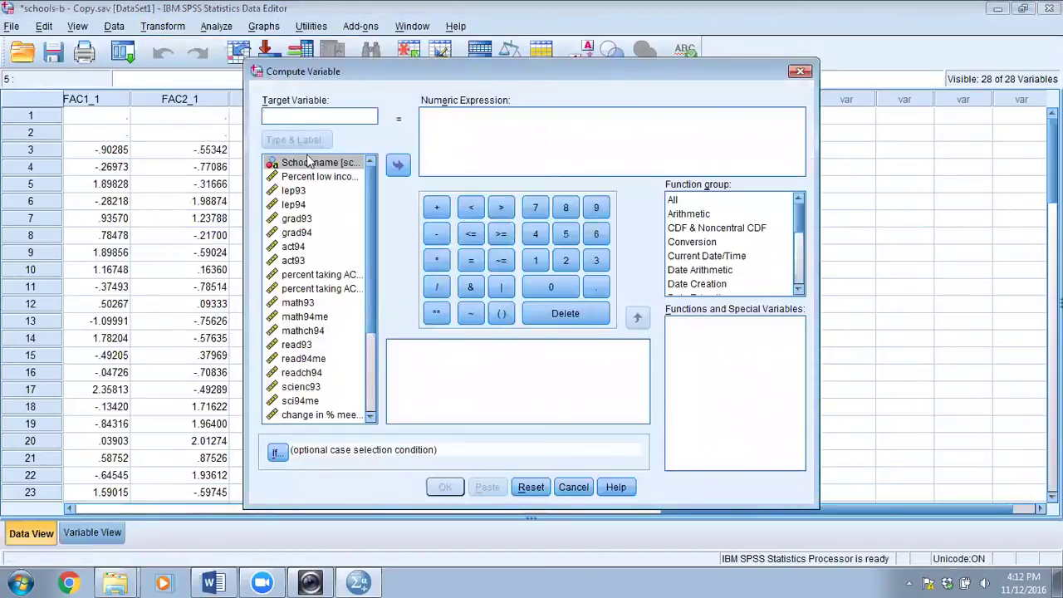
pyautogui.write('P')
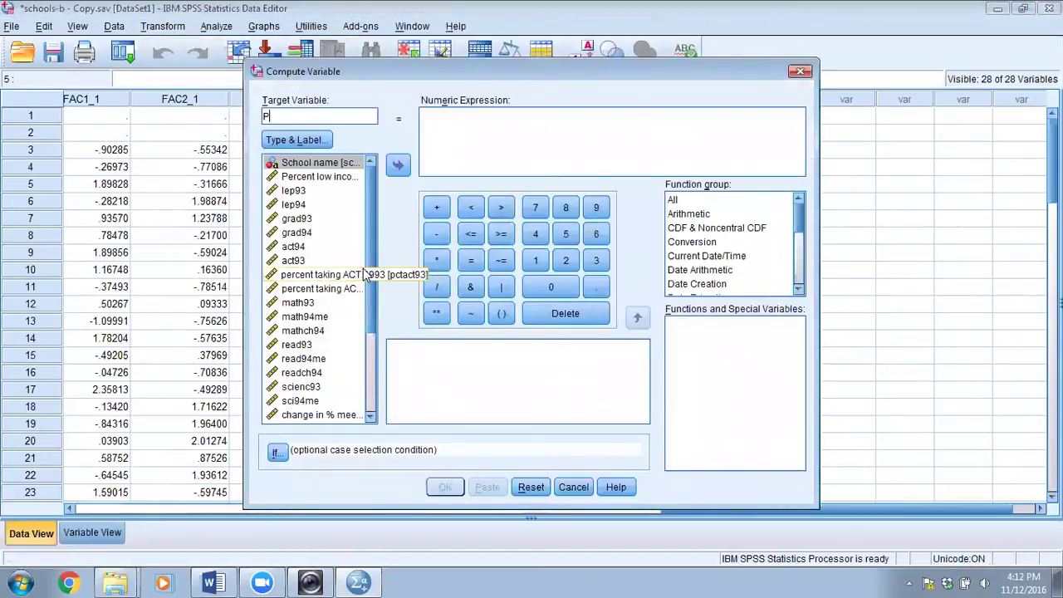
pyautogui.write('robability_MD')
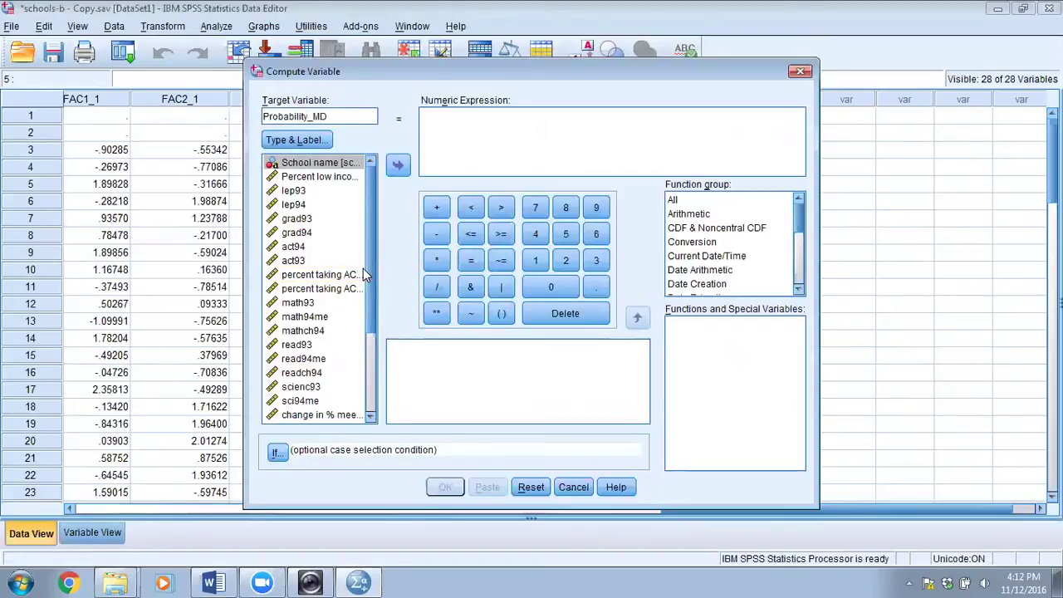
# Begin the numeric expression with 1- followed by the chi-square cumulative distribution function CDF.CHISQ
pyautogui.click(455, 137)
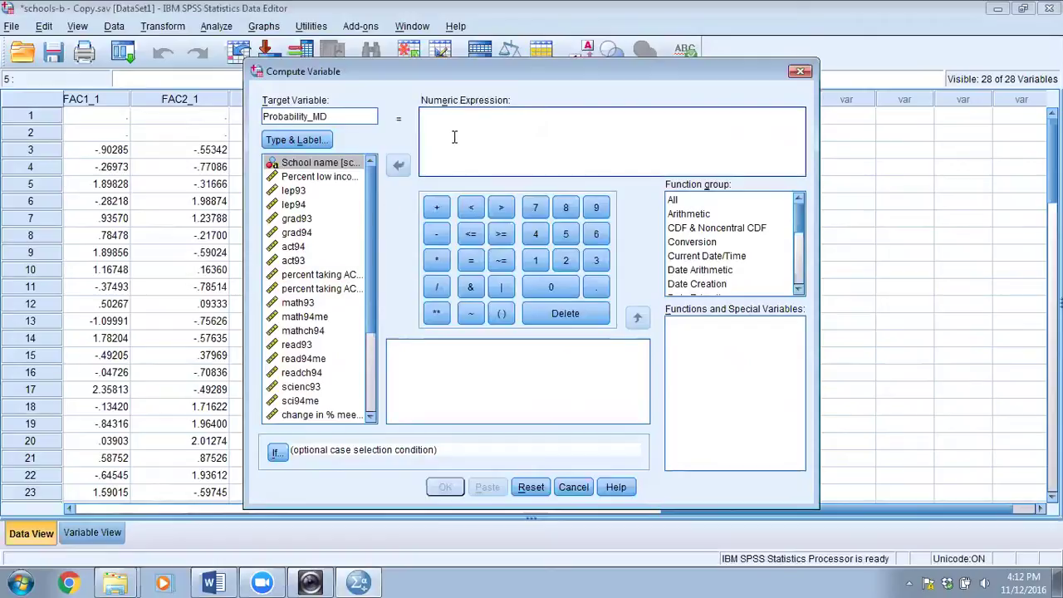
pyautogui.write('1-')
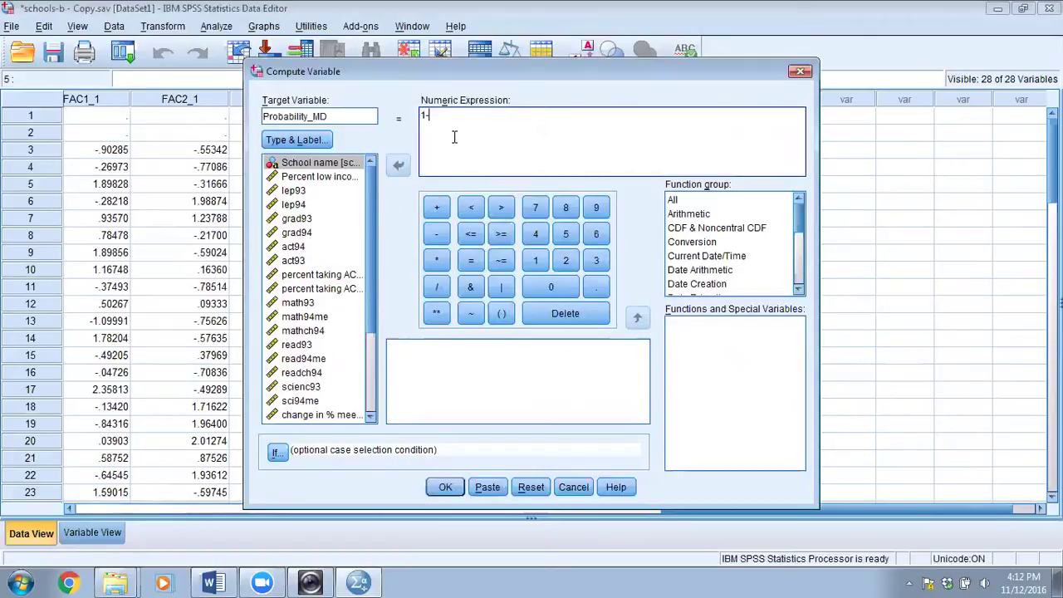
pyautogui.click(685, 231)
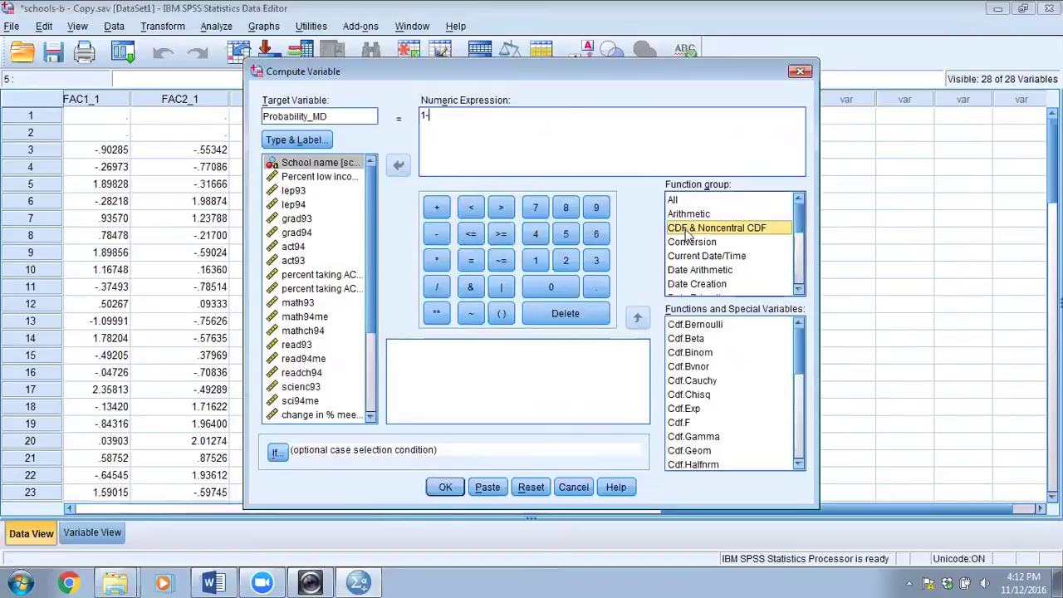
pyautogui.doubleClick(698, 395)
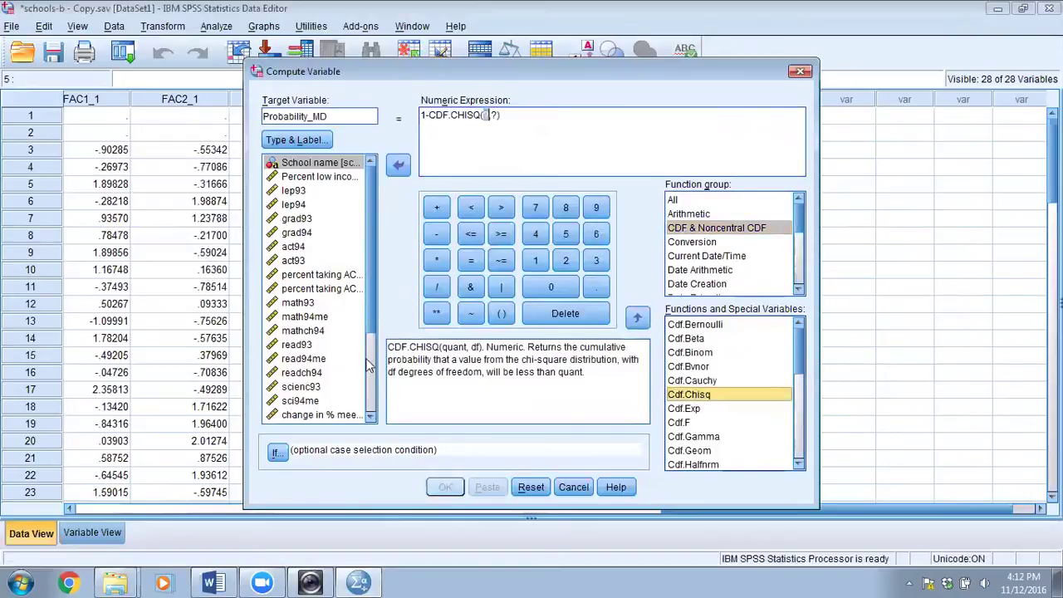
# Complete the expression as 1-CDF.CHISQ(MAH_2,12), compute the variable, and discard the output document
pyautogui.scroll(-3, 369, 373)
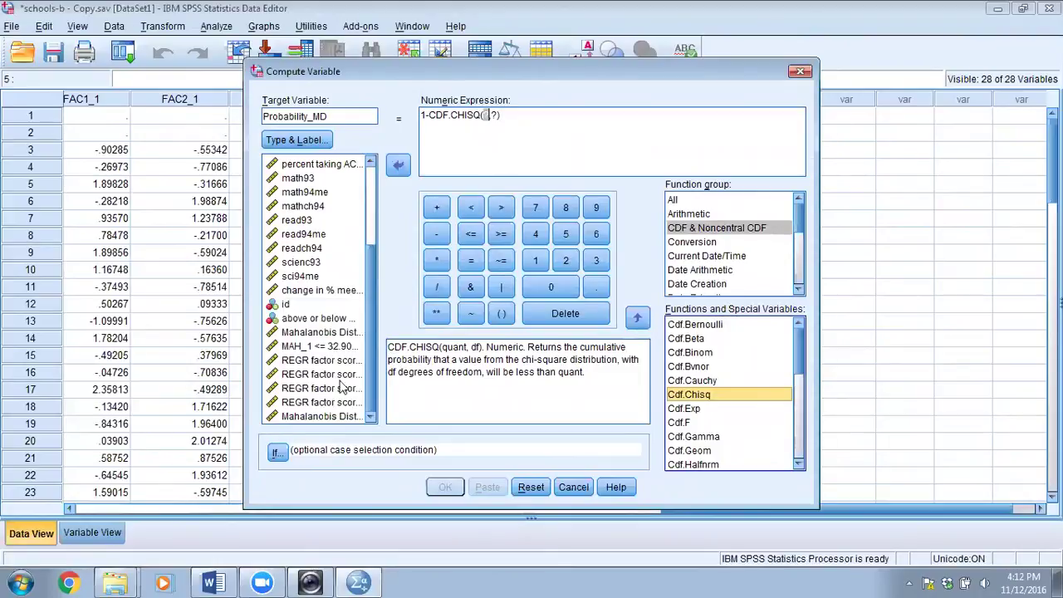
pyautogui.click(339, 418)
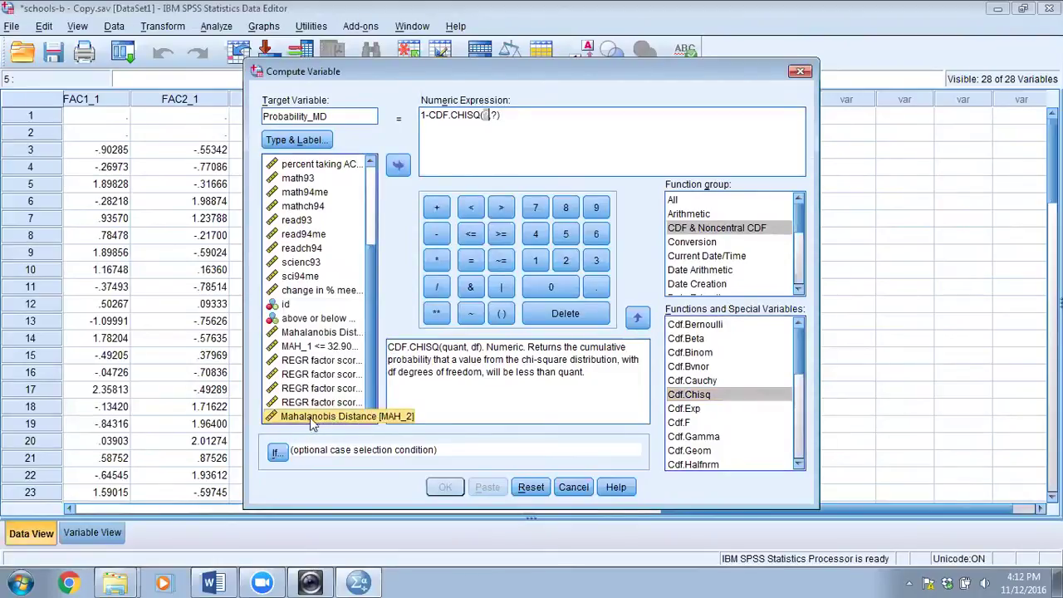
pyautogui.moveTo(322, 424); pyautogui.dragTo(487, 122)
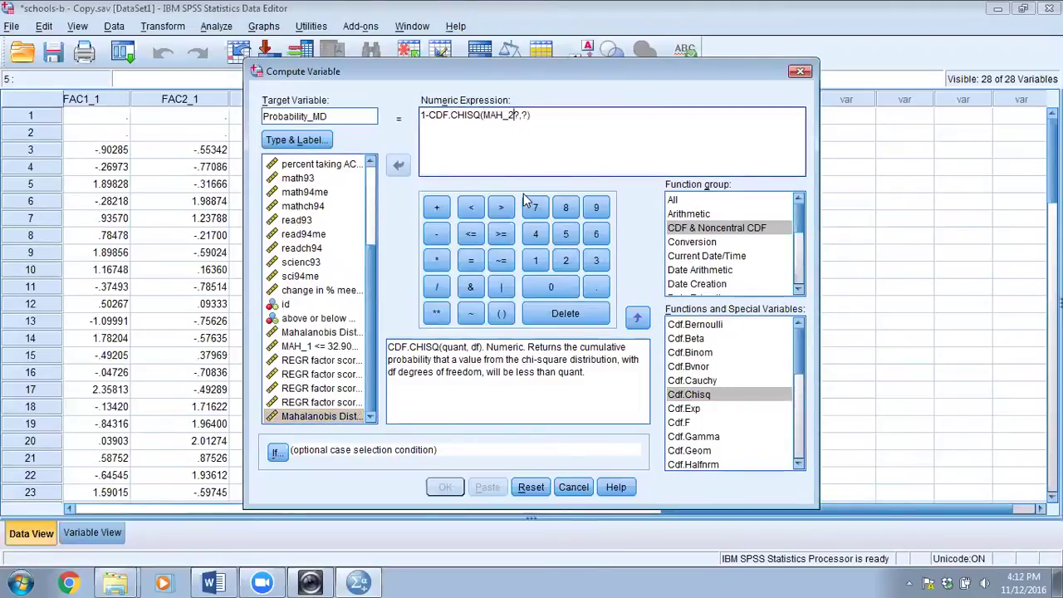
pyautogui.press('Delete')
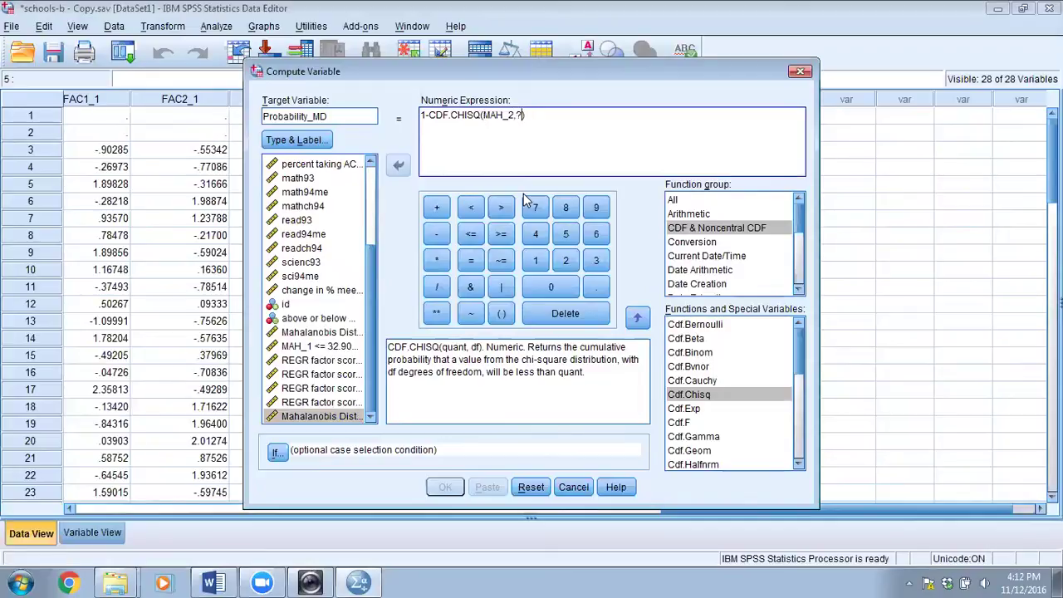
pyautogui.press('Delete')
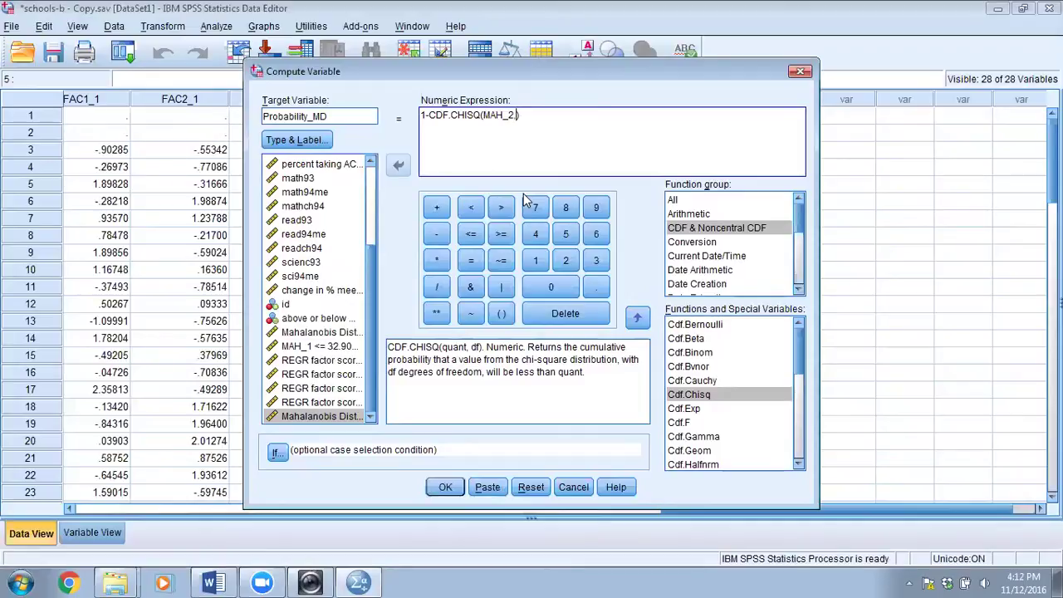
pyautogui.write('12')
pyautogui.click(443, 488)
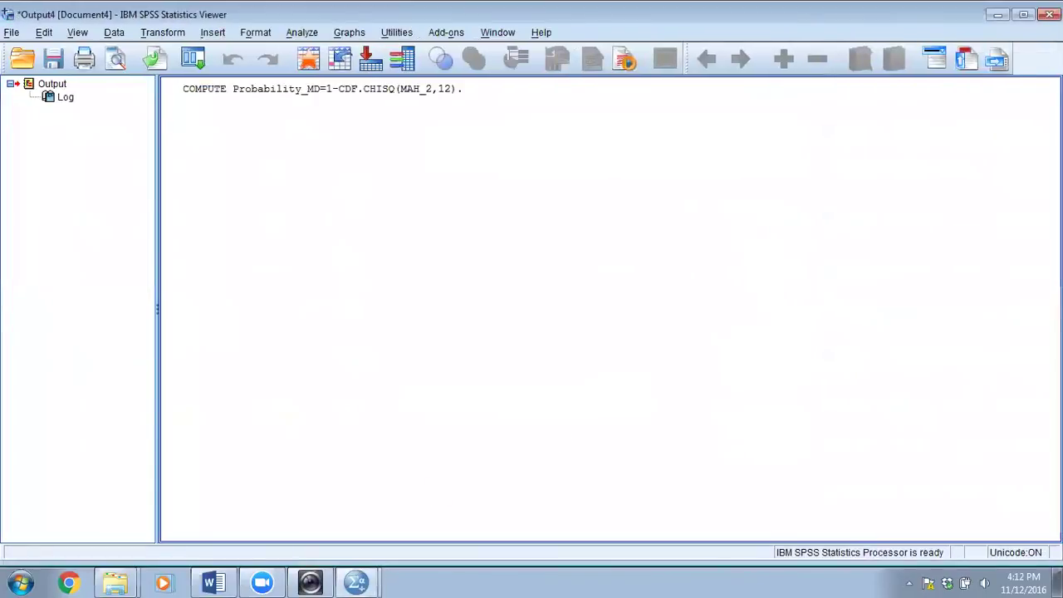
pyautogui.click(1049, 14)
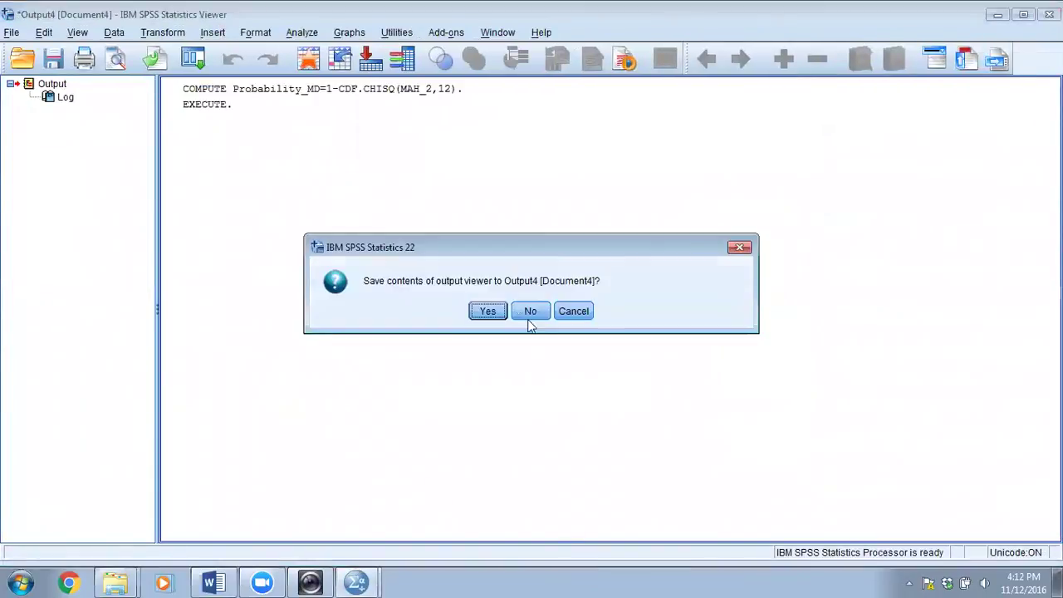
pyautogui.click(533, 311)
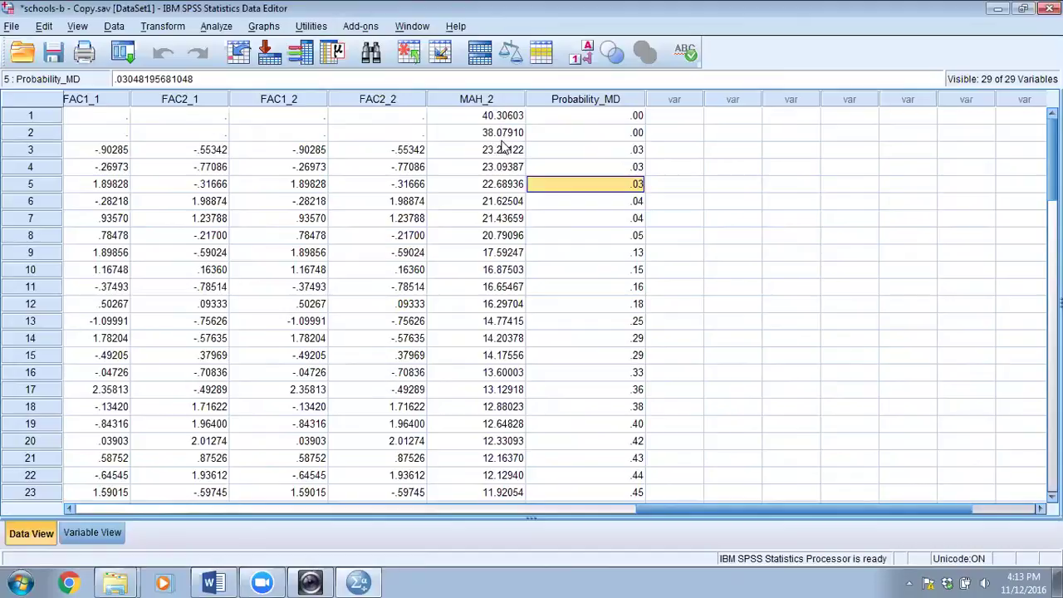
# Sort the cases by Probability_MD in ascending order and discard the resulting output document
pyautogui.scroll(-11, 517, 237)
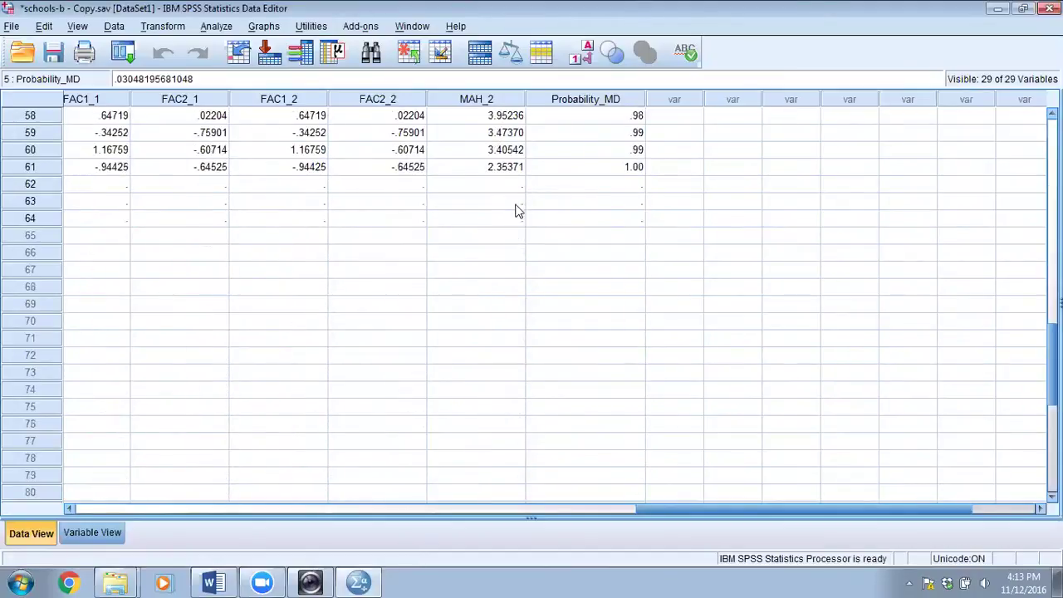
pyautogui.moveTo(752, 509); pyautogui.dragTo(932, 535)
pyautogui.moveTo(1052, 374); pyautogui.dragTo(884, 161)
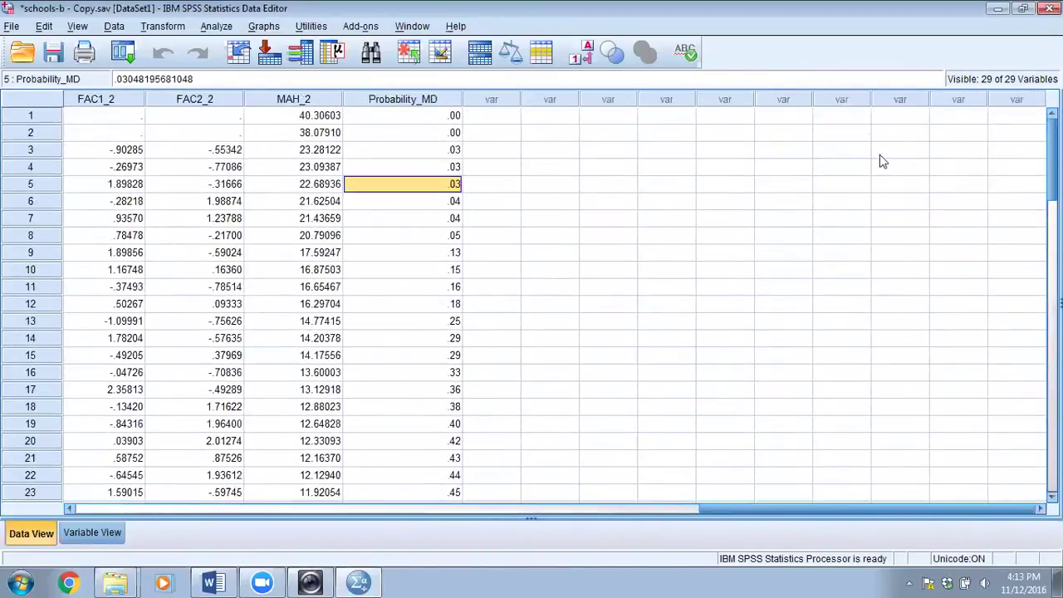
pyautogui.click(413, 102)
pyautogui.rightClick(412, 100)
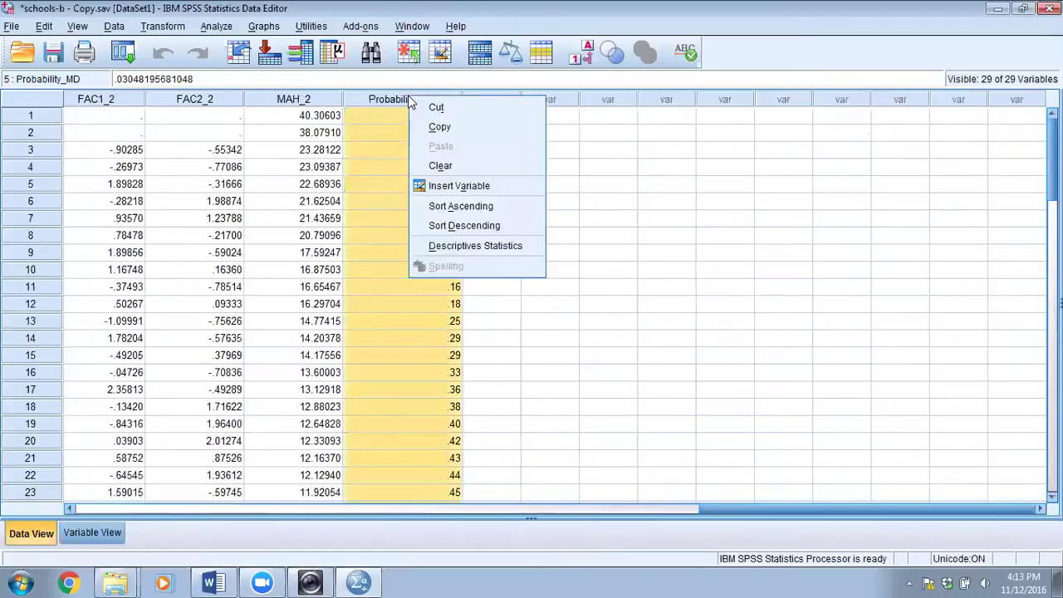
pyautogui.click(458, 208)
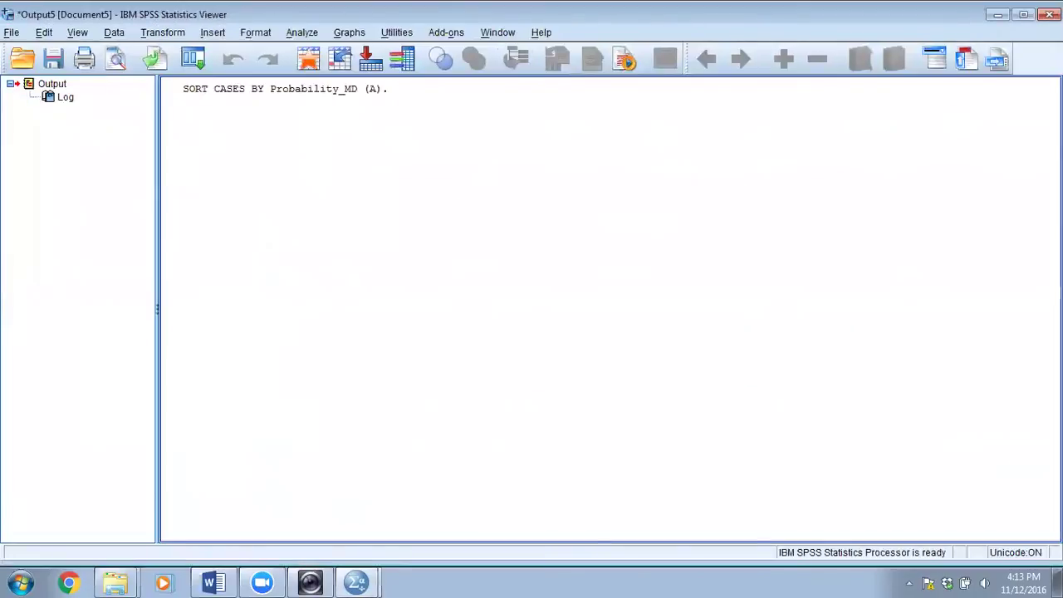
pyautogui.hotkey('alt', 'F4')
pyautogui.click(545, 314)
pyautogui.click(435, 148)
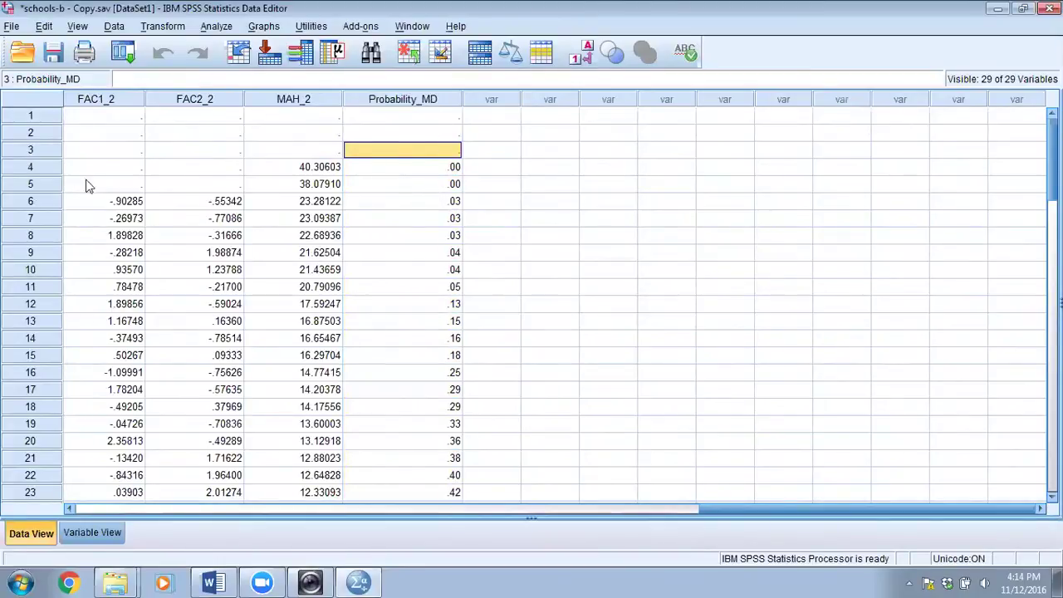
# Define a case selection condition that keeps only cases with Probability_MD > 0.001
pyautogui.click(115, 26)
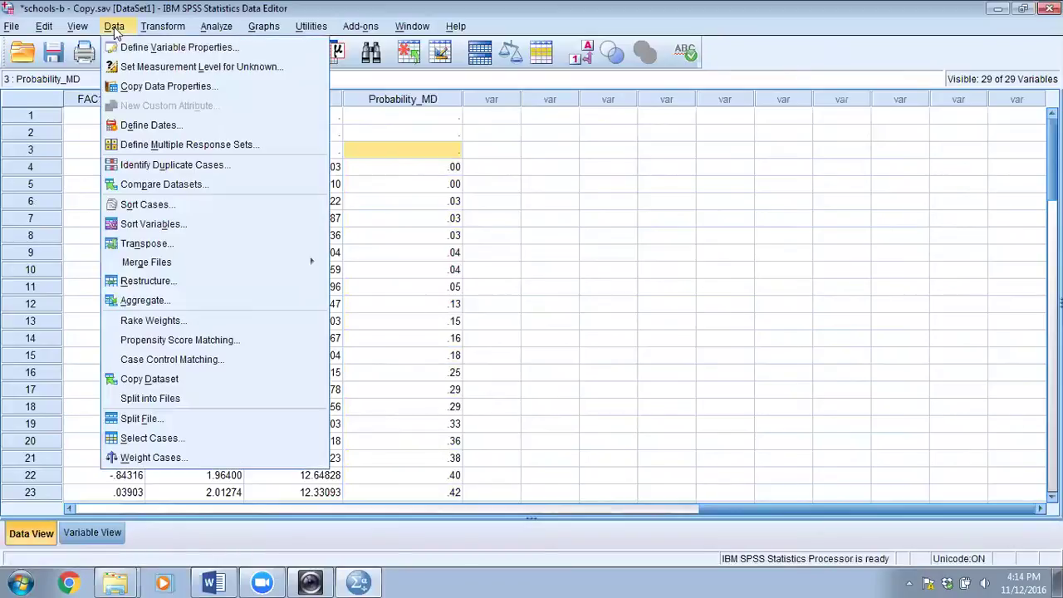
pyautogui.click(143, 441)
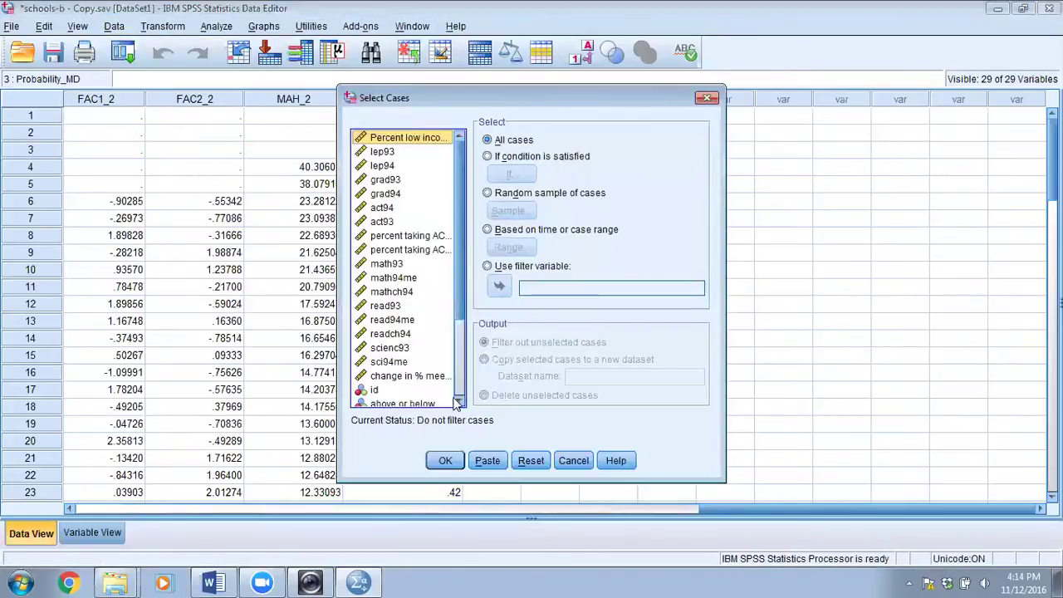
pyautogui.click(487, 156)
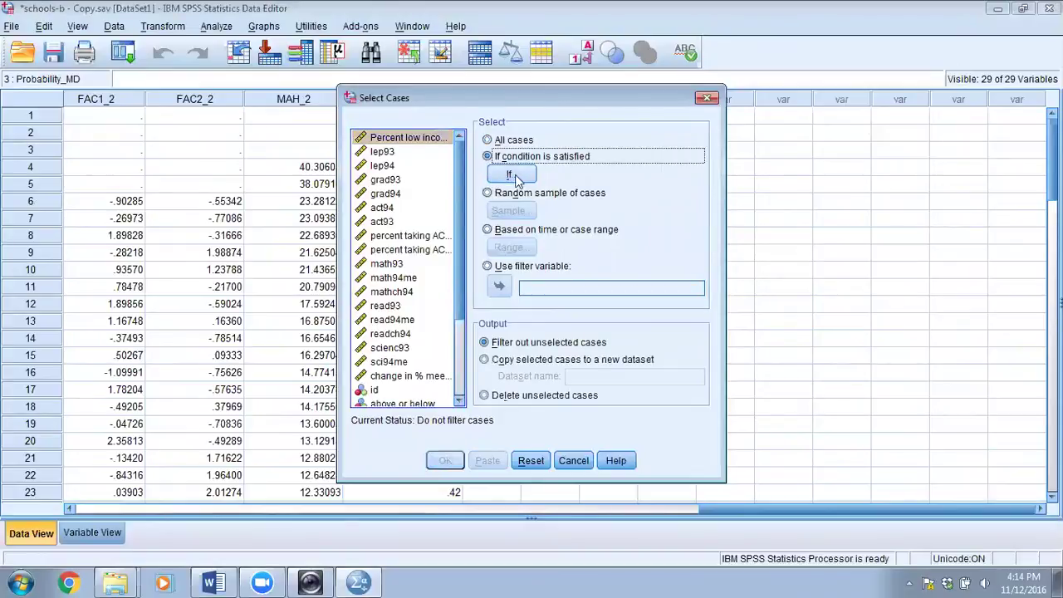
pyautogui.click(515, 175)
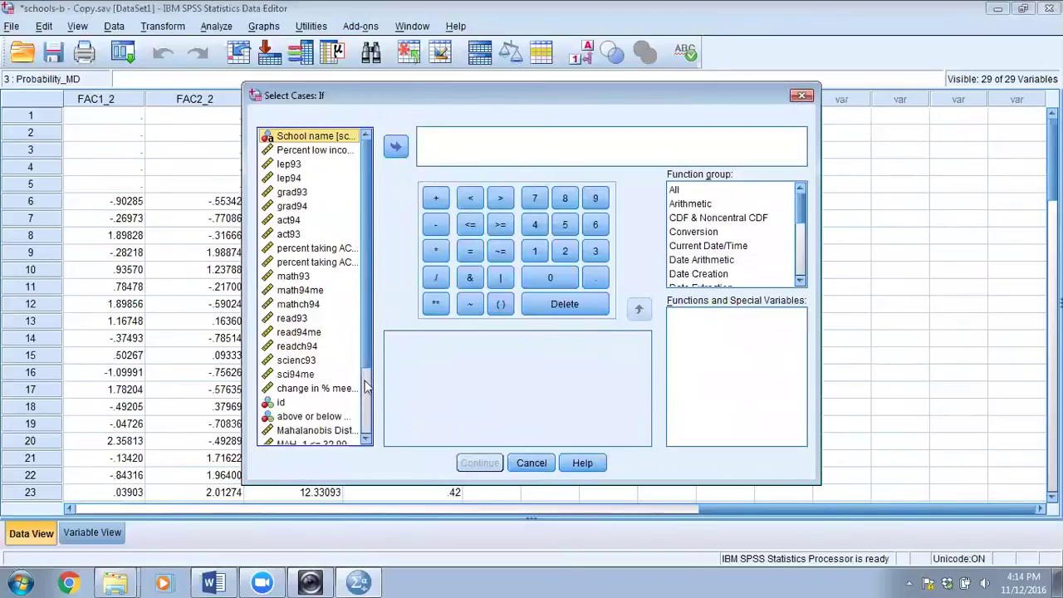
pyautogui.scroll(-2, 359, 427)
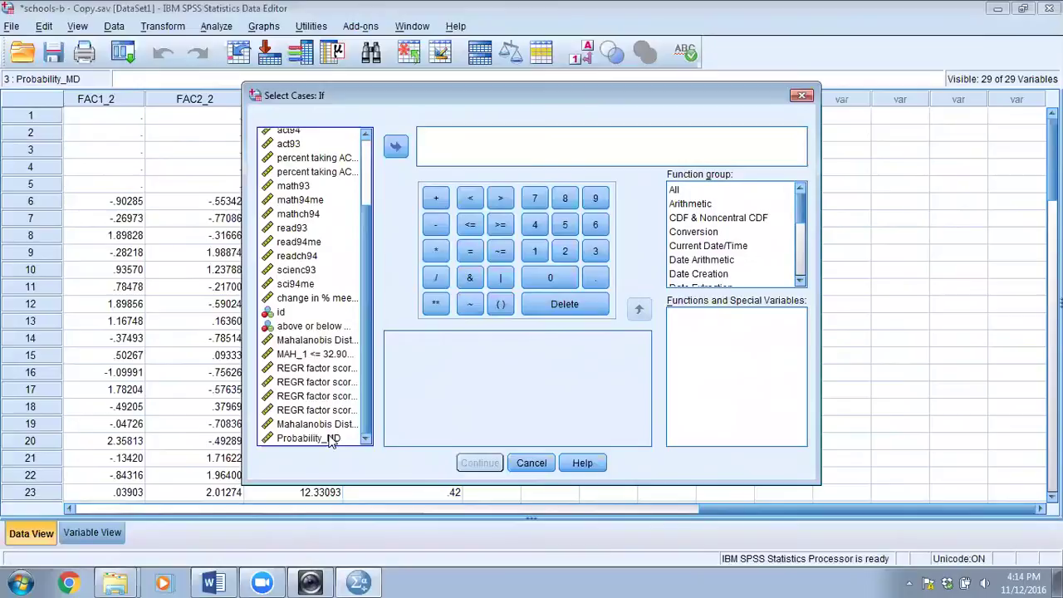
pyautogui.click(333, 438)
pyautogui.click(395, 146)
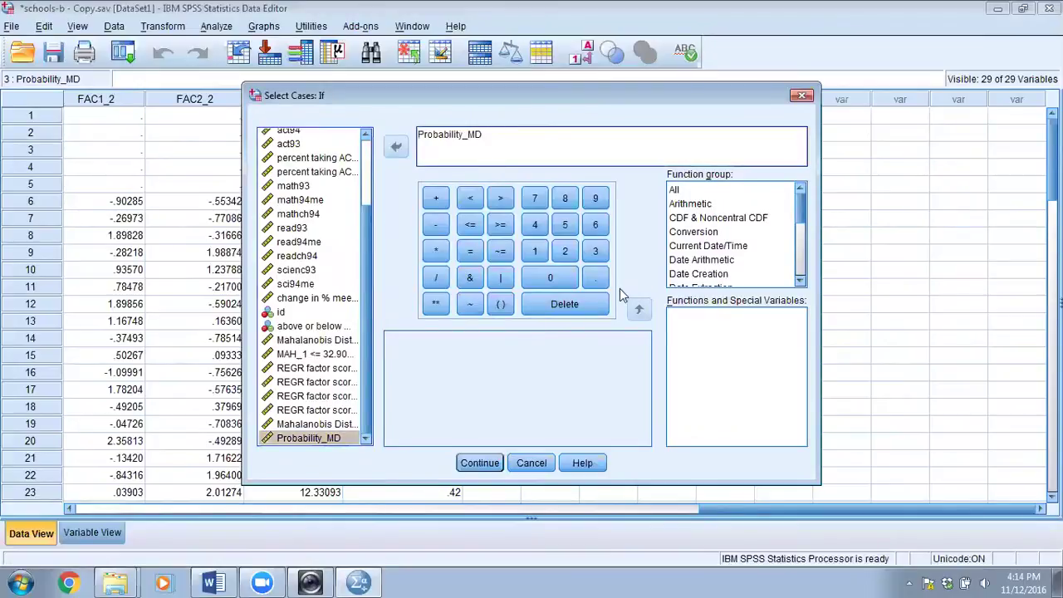
pyautogui.write('> 0.001')
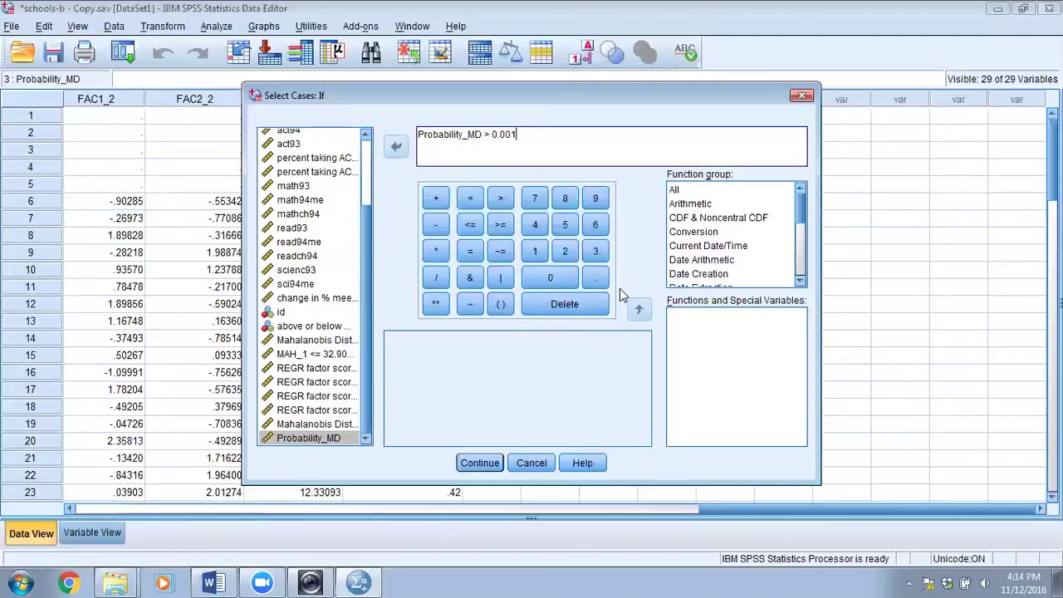
pyautogui.click(483, 463)
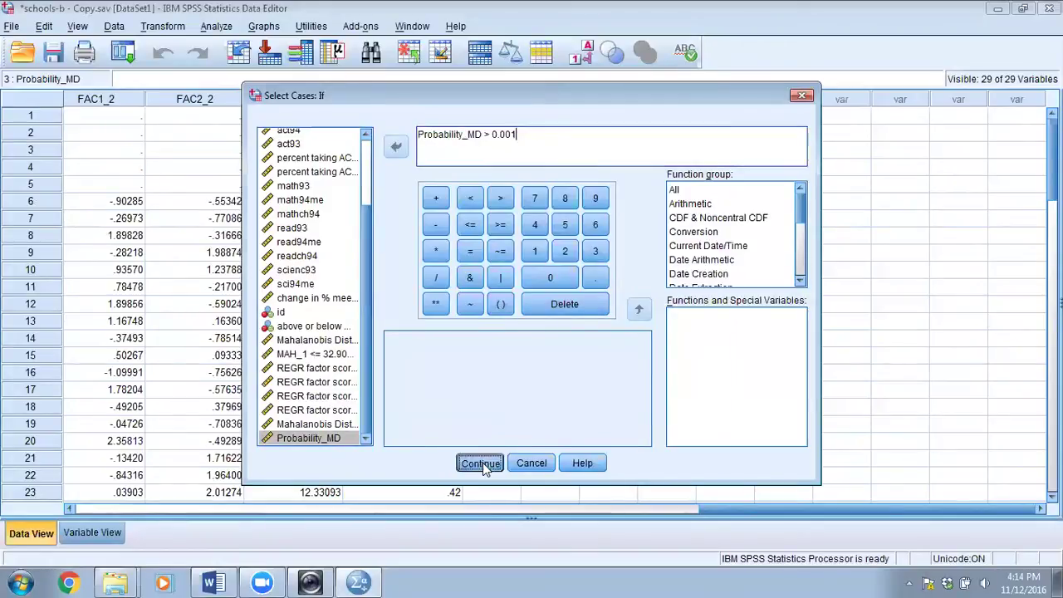
# Apply the case selection by filtering out unselected cases, and discard the resulting output document
pyautogui.click(446, 463)
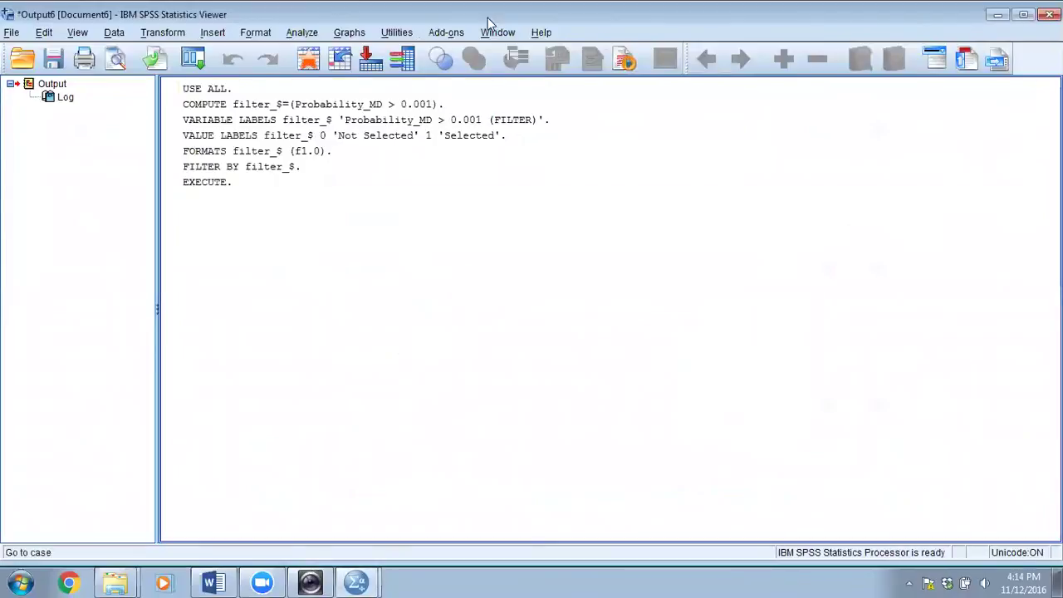
pyautogui.click(1050, 15)
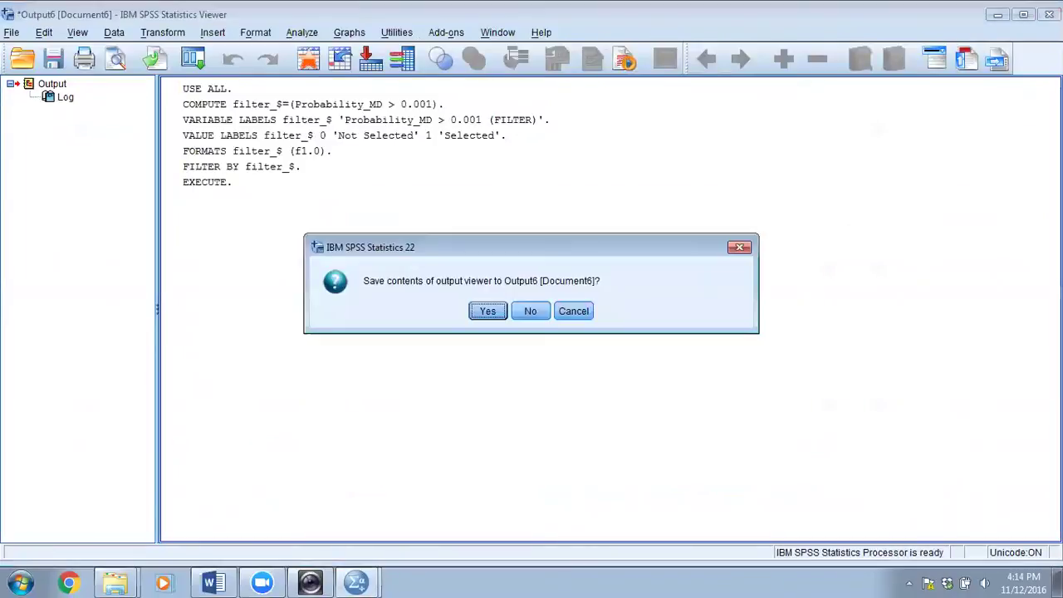
pyautogui.click(530, 312)
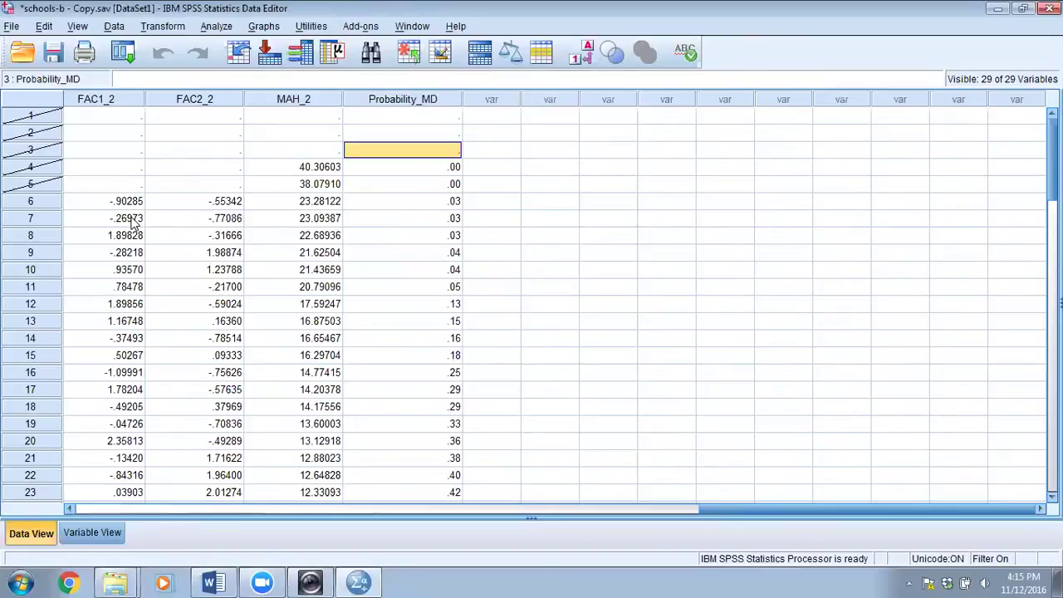
# Start an Explore analysis and check its dependent variables and its descriptive statistics setting
pyautogui.click(216, 27)
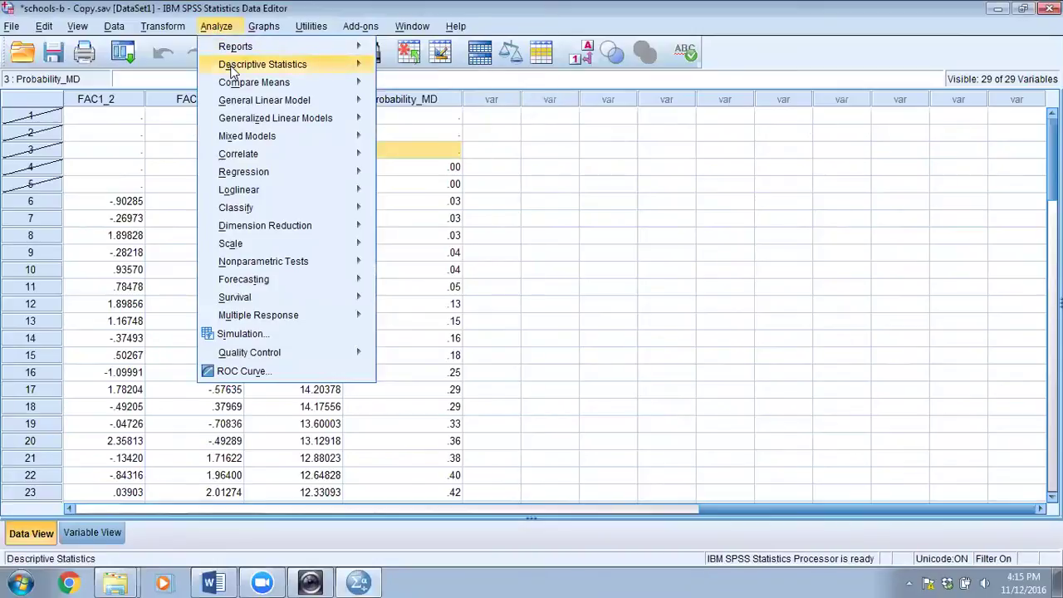
pyautogui.moveTo(231, 72)
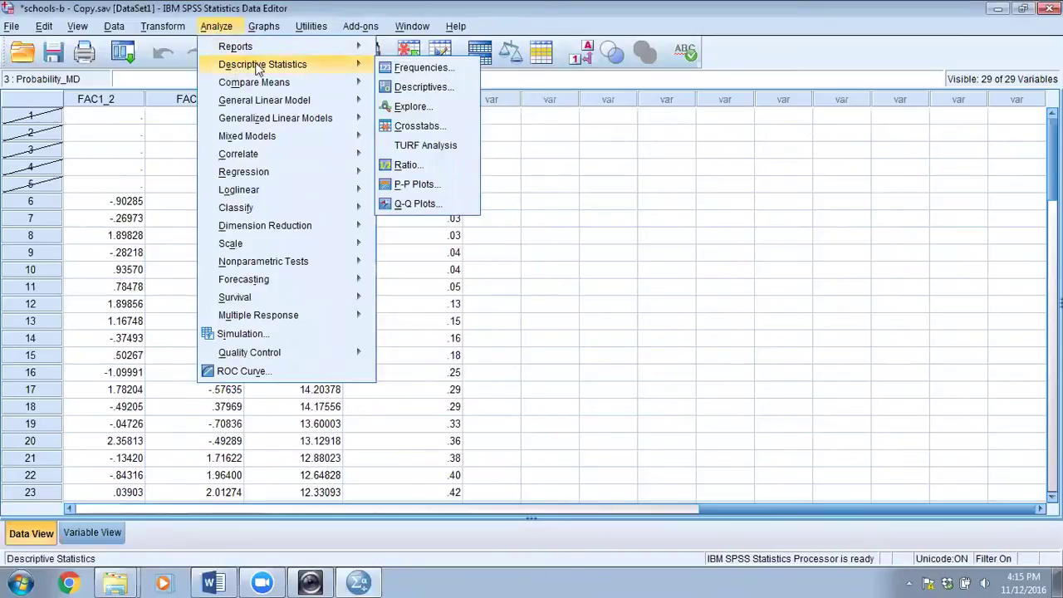
pyautogui.click(409, 107)
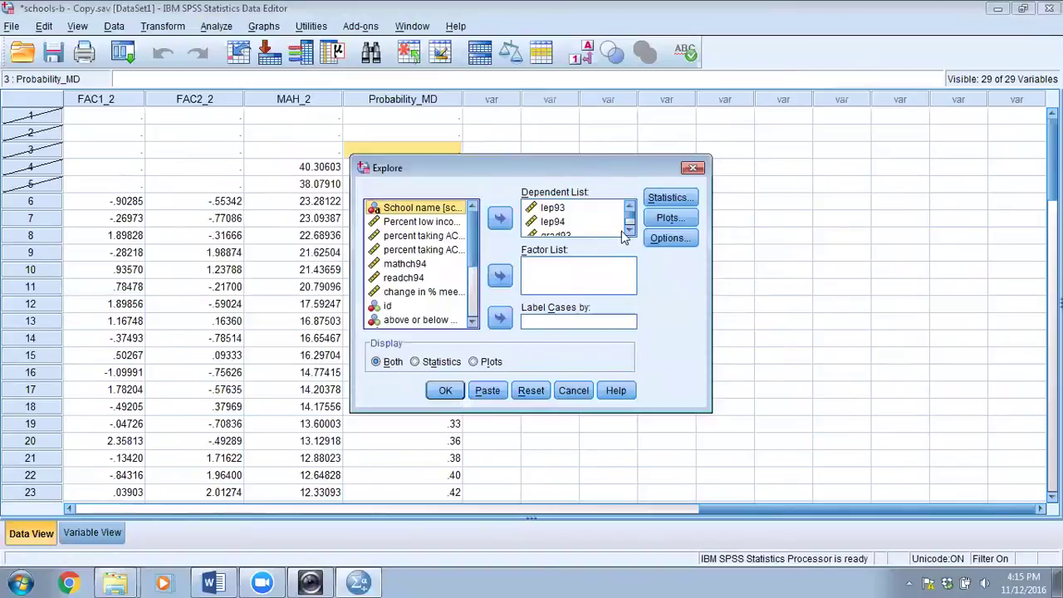
pyautogui.scroll(-3, 629, 236)
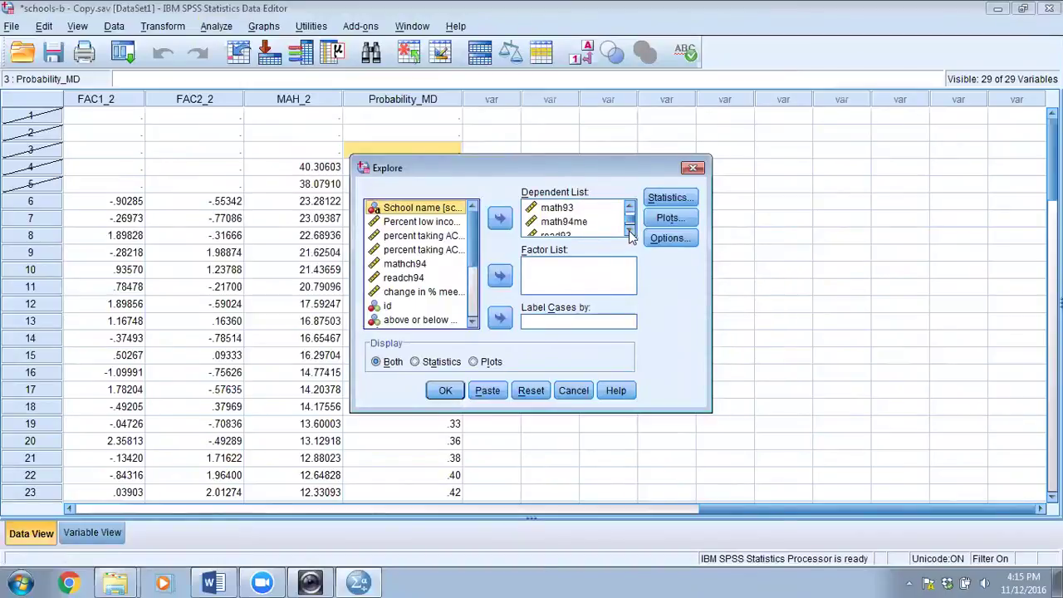
pyautogui.click(662, 201)
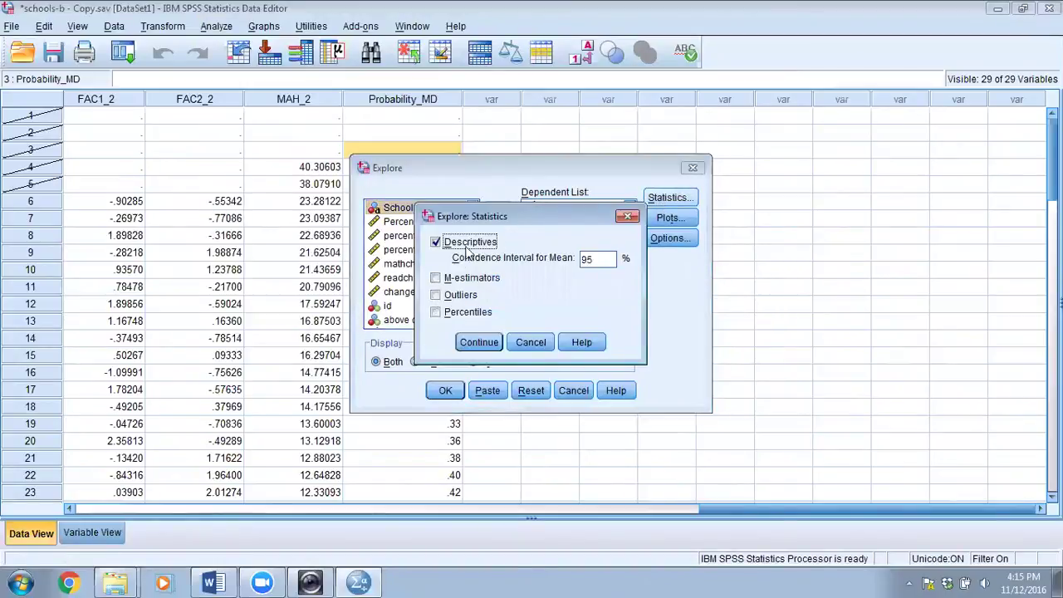
pyautogui.click(629, 218)
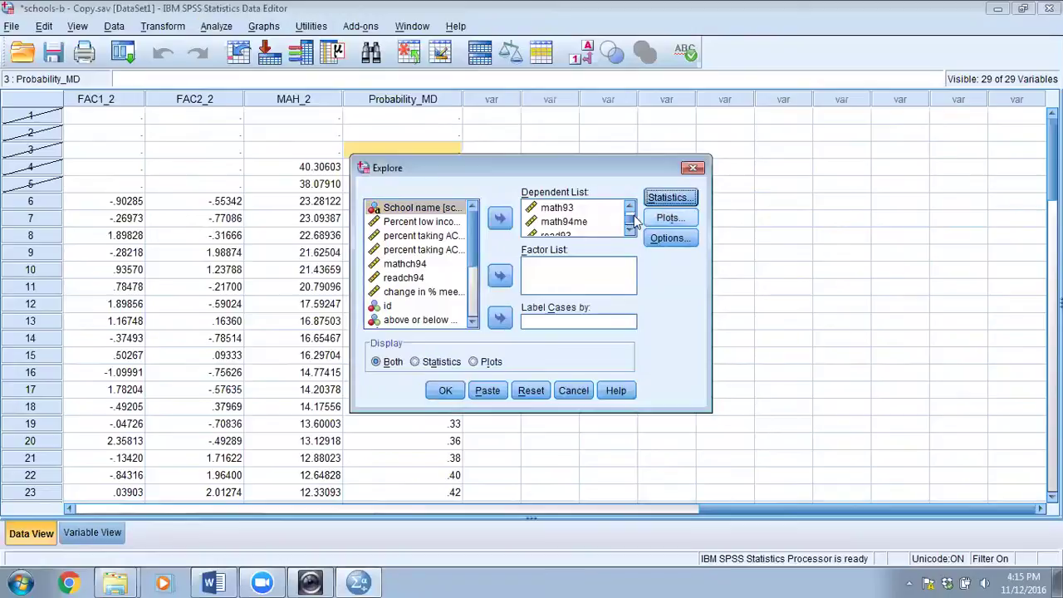
# Set the Explore plots to include boxplots with factor levels together, stem-and-leaf plots, and normality plots with tests
pyautogui.click(665, 220)
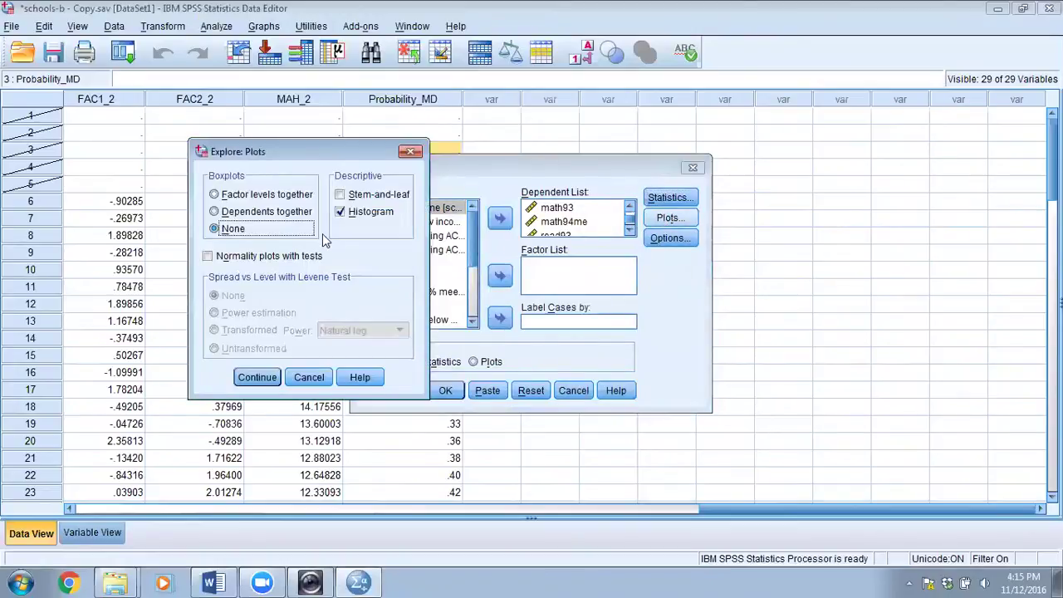
pyautogui.click(214, 194)
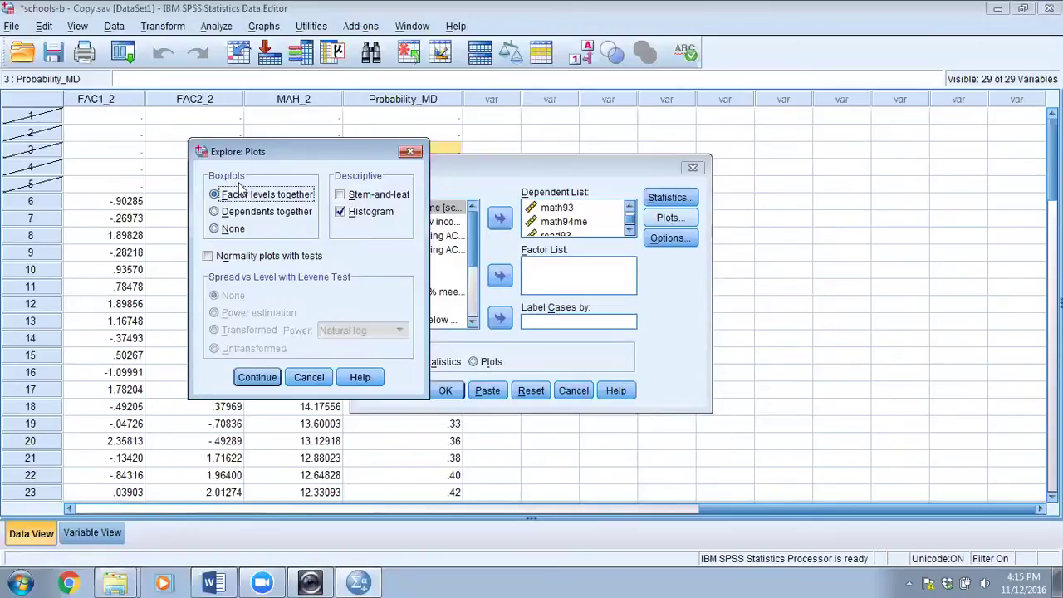
pyautogui.click(341, 195)
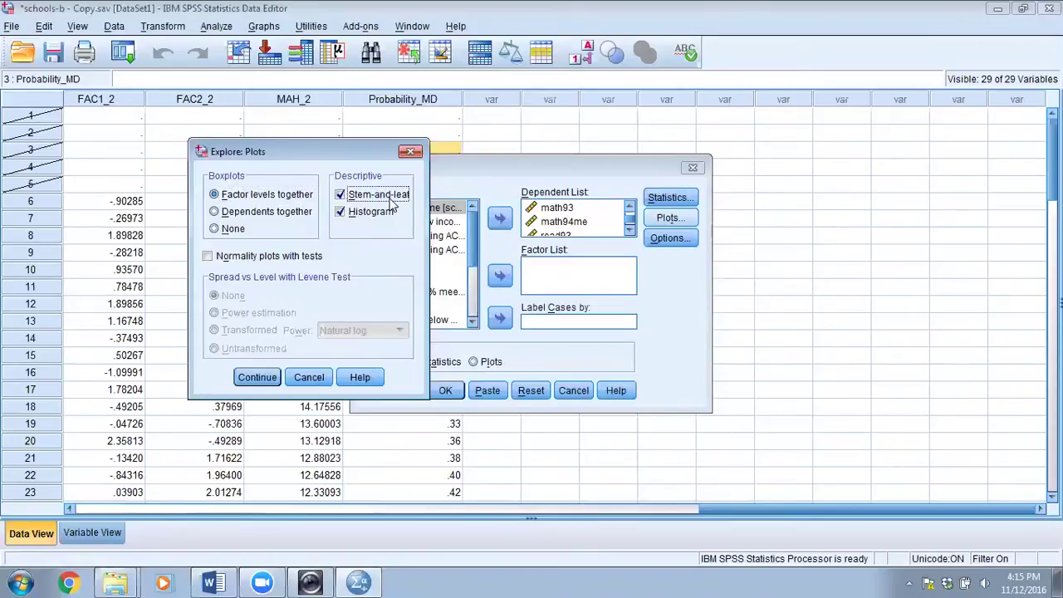
pyautogui.click(208, 256)
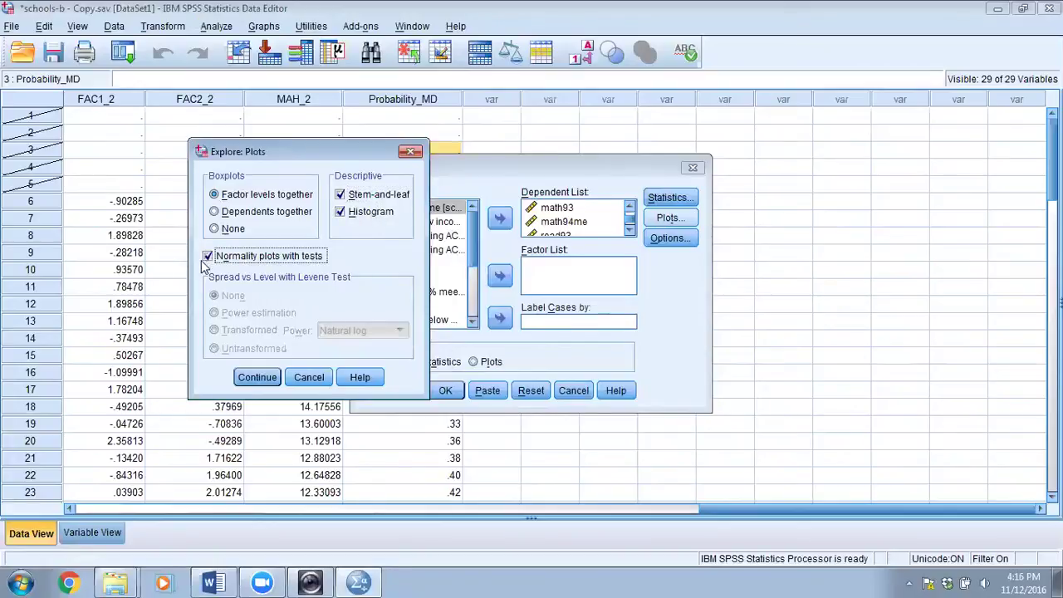
pyautogui.click(254, 378)
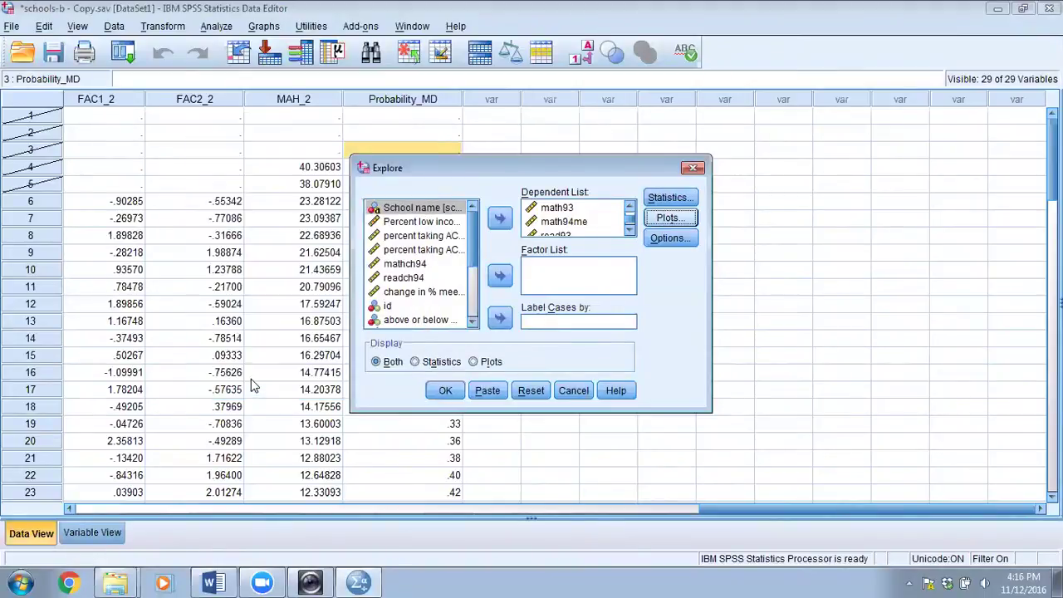
# Keep missing values excluded listwise and run the Explore analysis
pyautogui.click(670, 239)
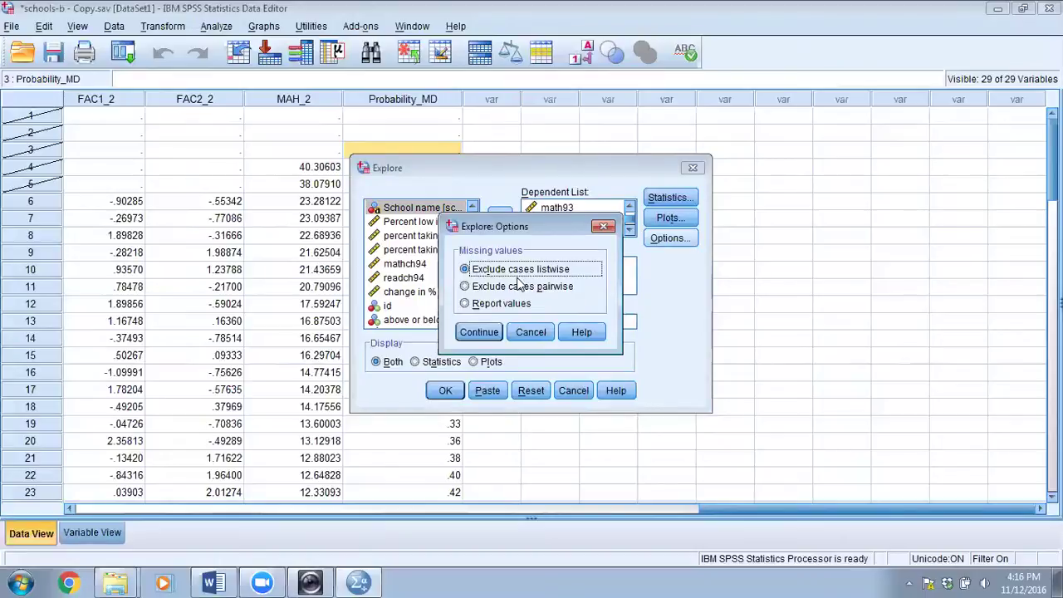
pyautogui.click(480, 331)
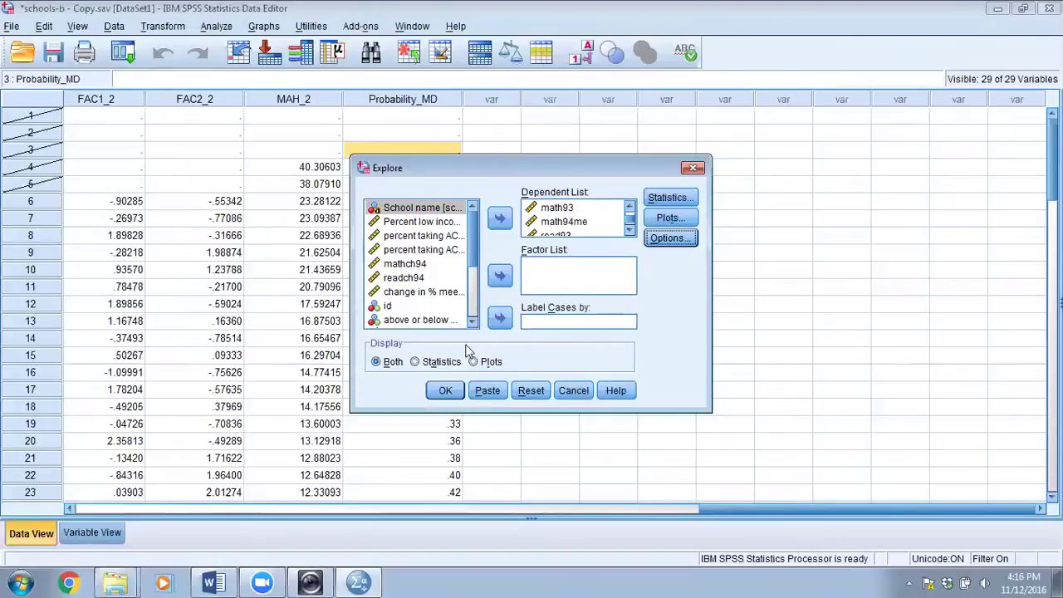
pyautogui.click(444, 392)
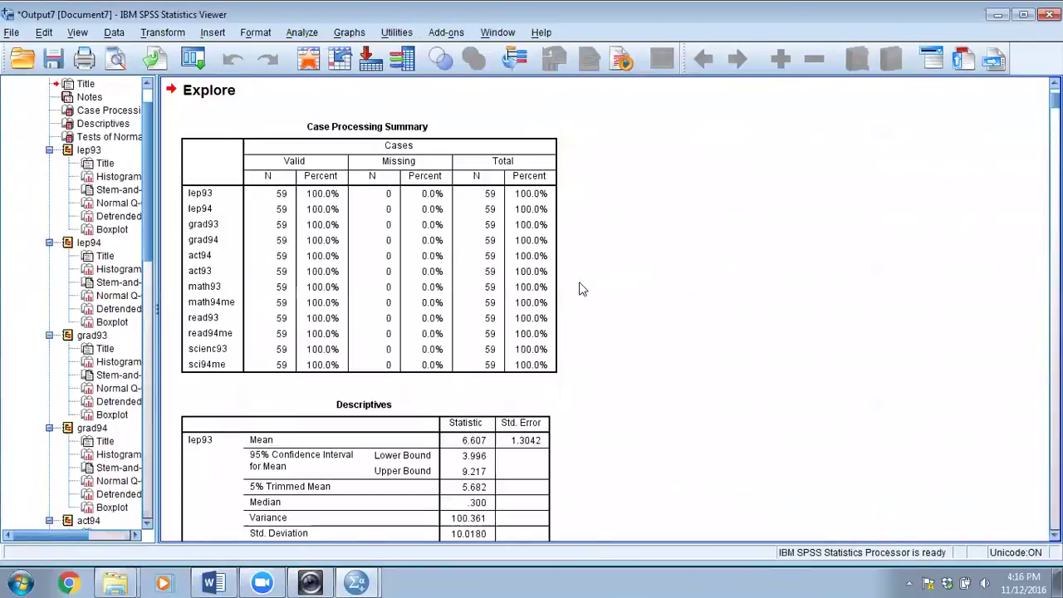
# Examine the Case Processing Summary for missing data and read through the Descriptives table for the twelve variables
pyautogui.scroll(1, 66, 138)
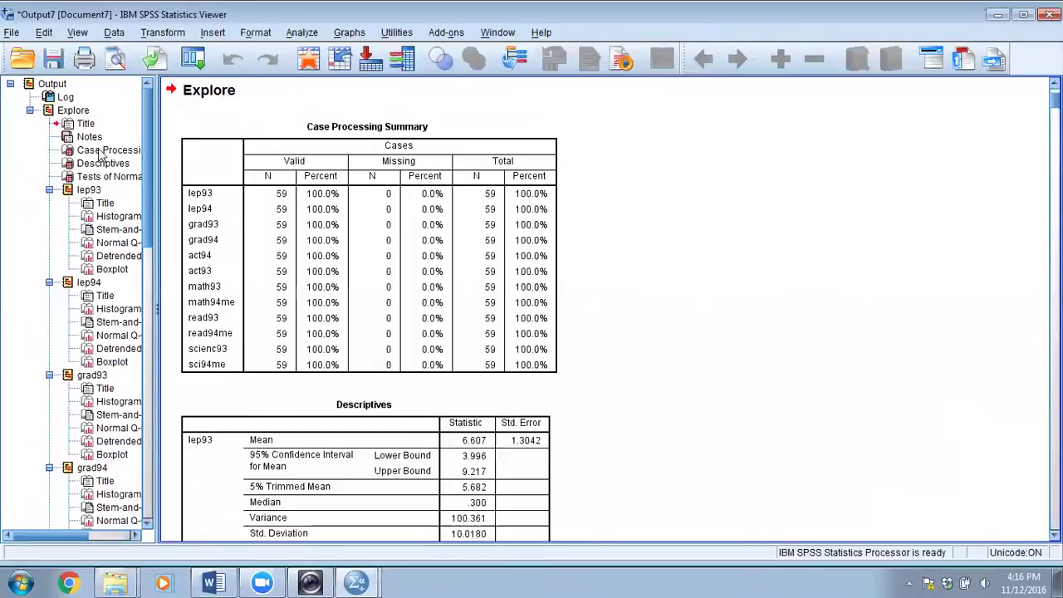
pyautogui.click(295, 135)
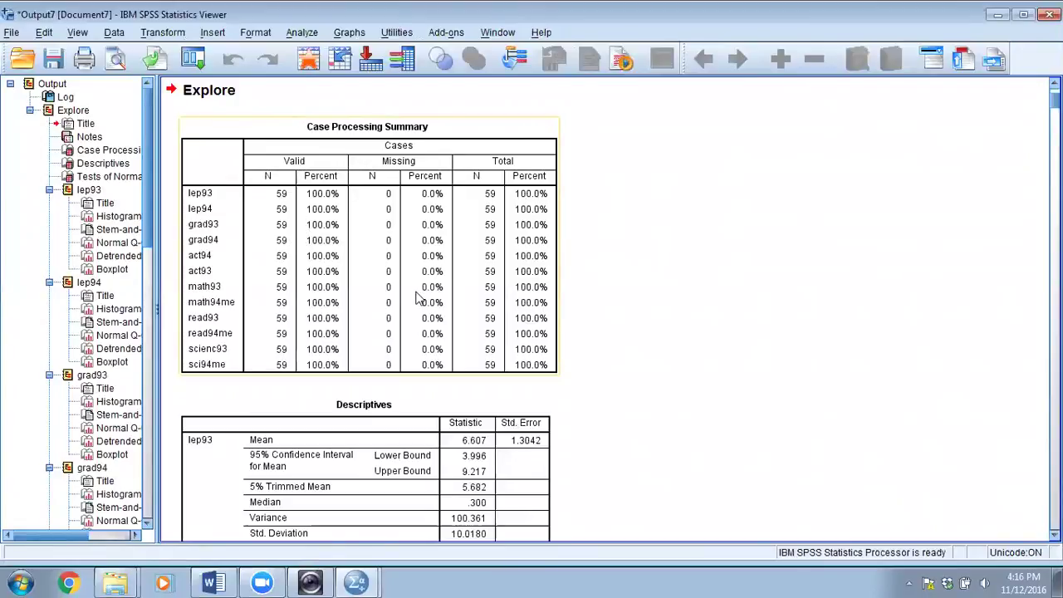
pyautogui.click(596, 349)
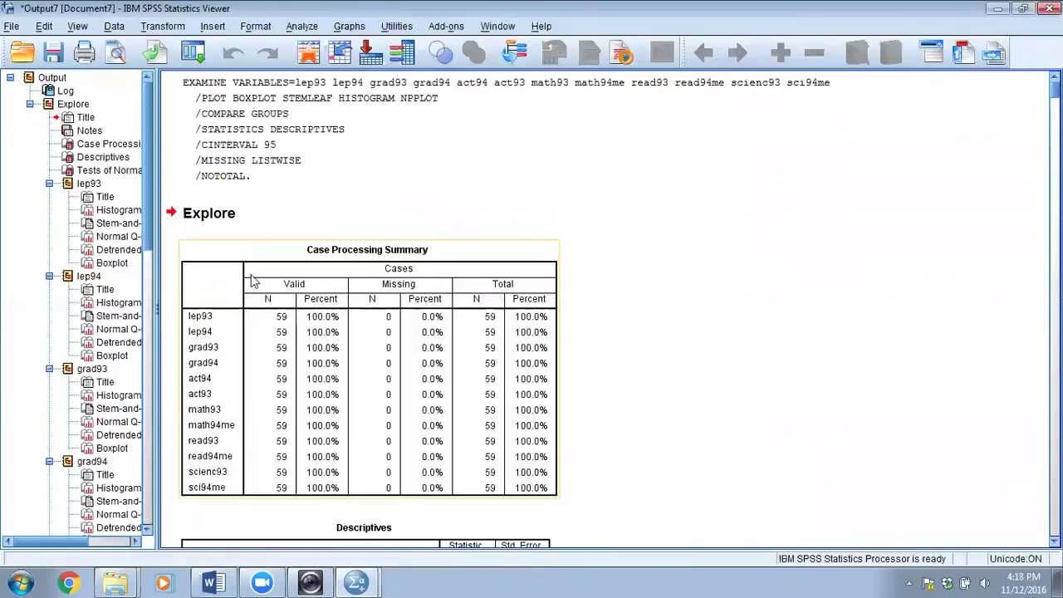
pyautogui.scroll(-3, 341, 420)
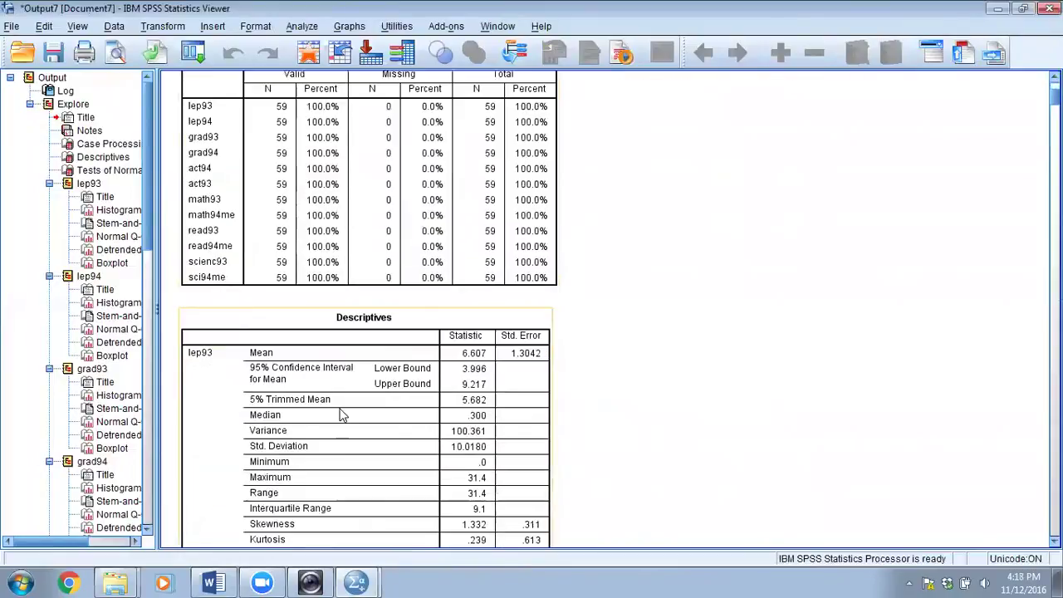
pyautogui.scroll(2, 341, 420)
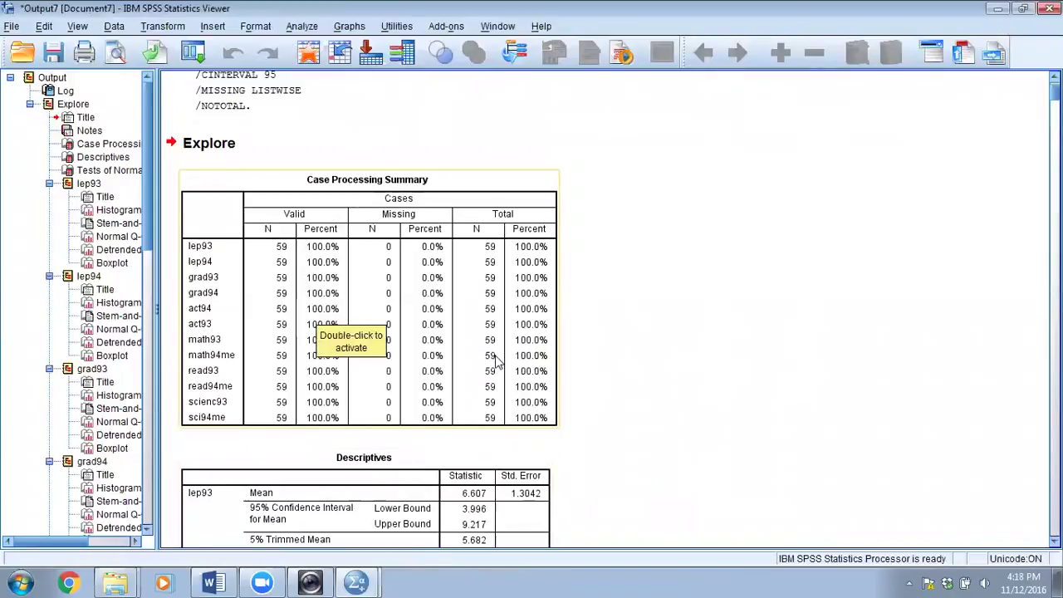
pyautogui.scroll(-1, 497, 361)
pyautogui.scroll(-4, 497, 361)
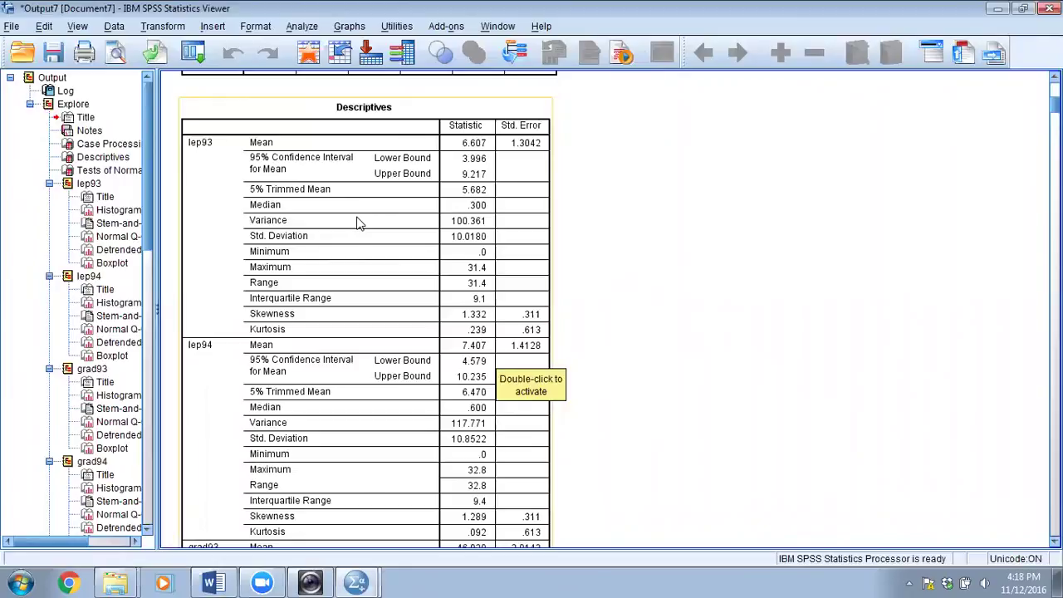
pyautogui.scroll(-8, 359, 223)
pyautogui.scroll(-10, 359, 223)
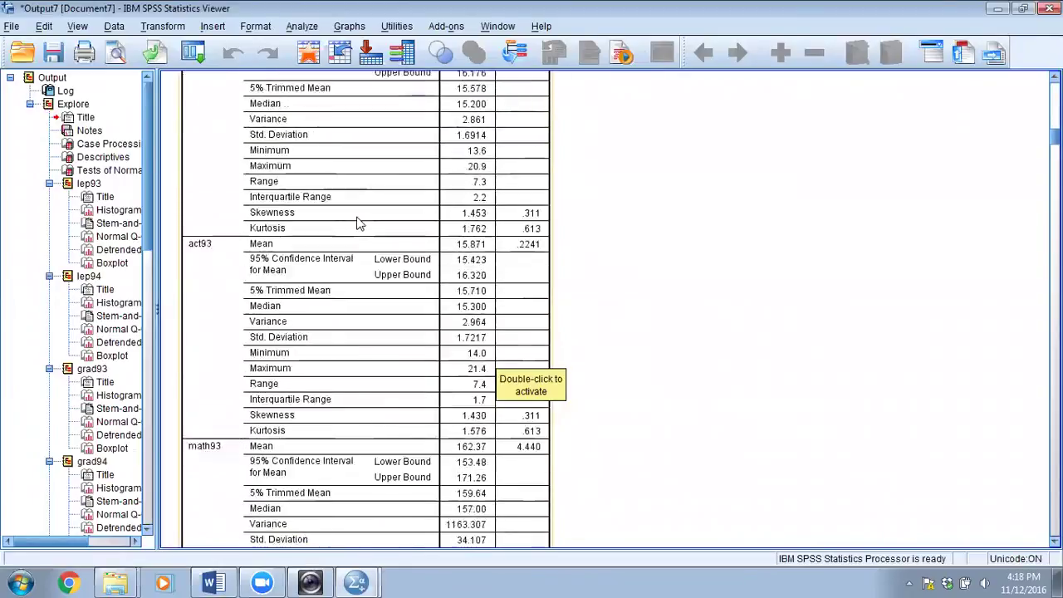
# Look at the lep93 histogram and review the Tests of Normality table for the twelve variables
pyautogui.click(89, 185)
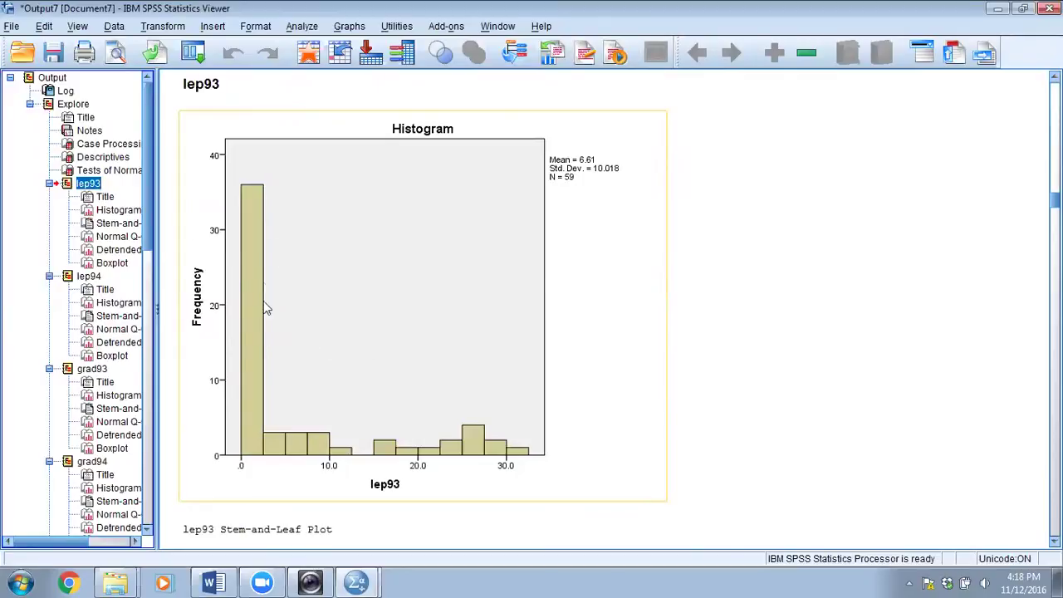
pyautogui.click(123, 171)
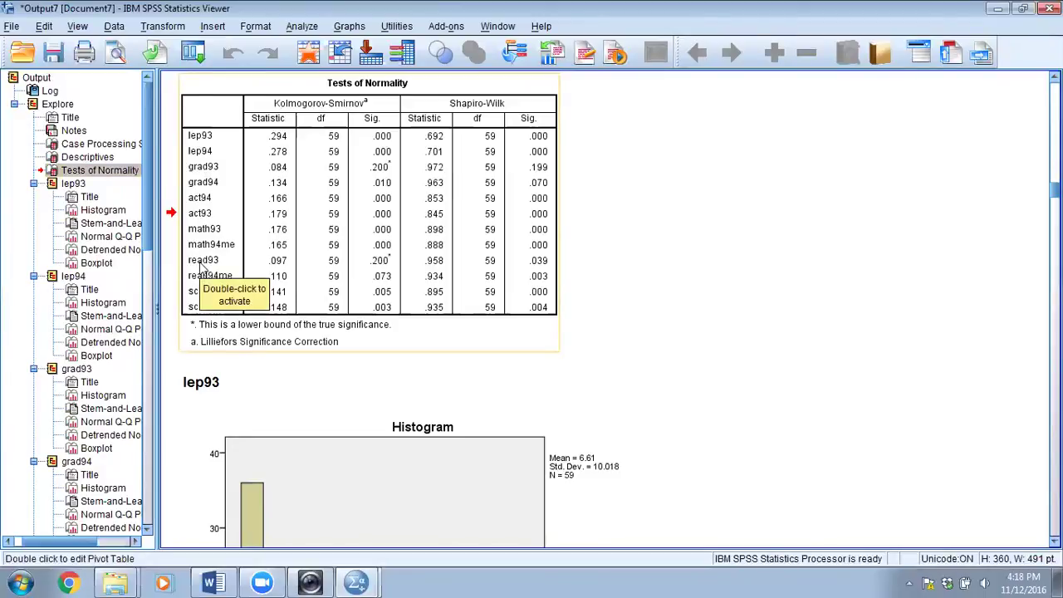
# Examine the grad93 histogram, stem-and-leaf plot, normal Q-Q plot and boxplot in the Explore output
pyautogui.click(146, 313)
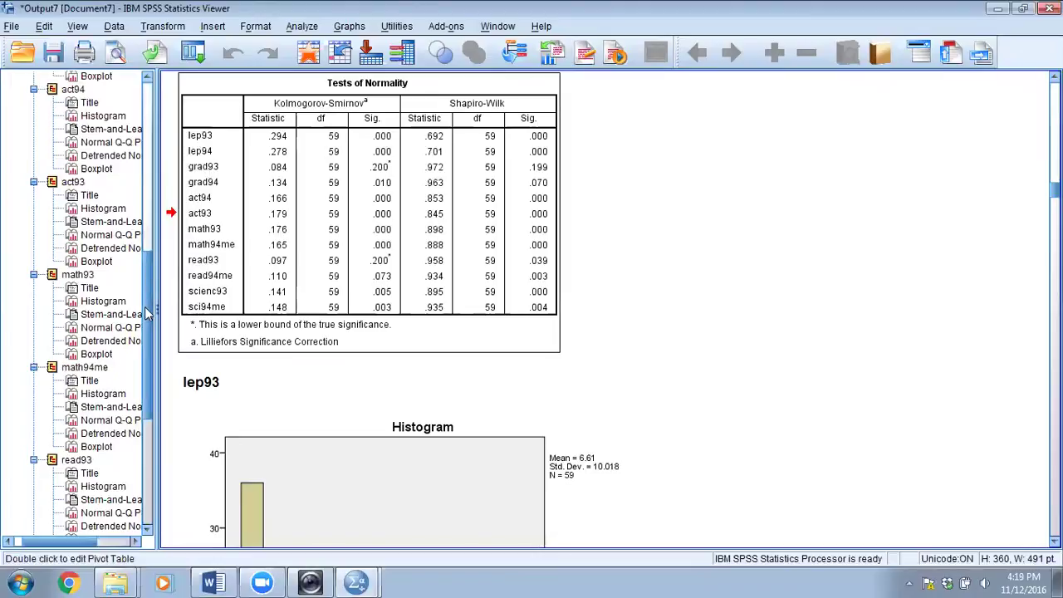
pyautogui.scroll(4, 133, 140)
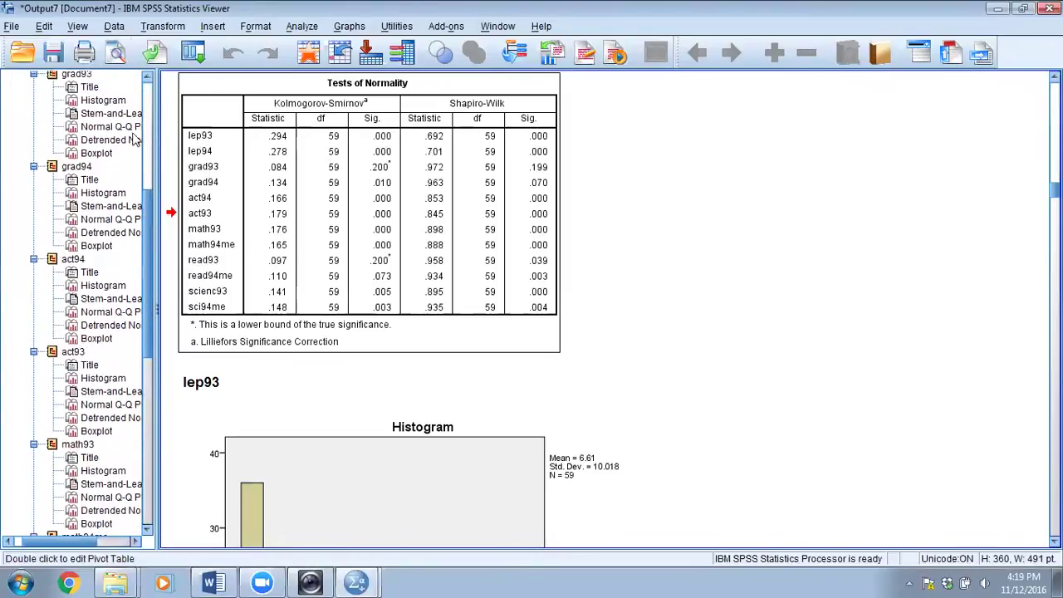
pyautogui.click(80, 75)
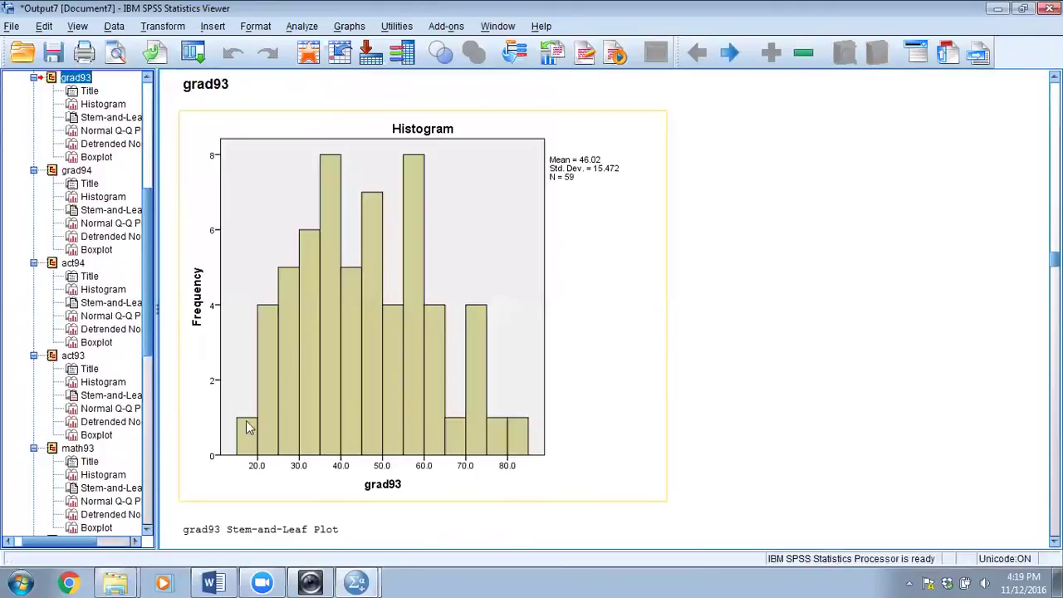
pyautogui.click(100, 119)
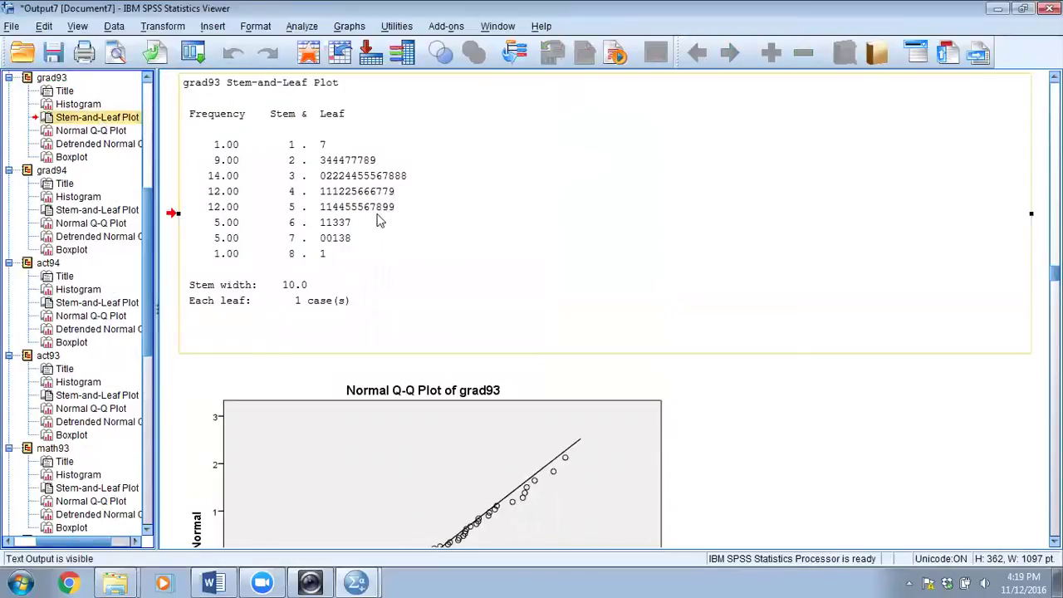
pyautogui.scroll(-2, 372, 239)
pyautogui.scroll(-4, 370, 233)
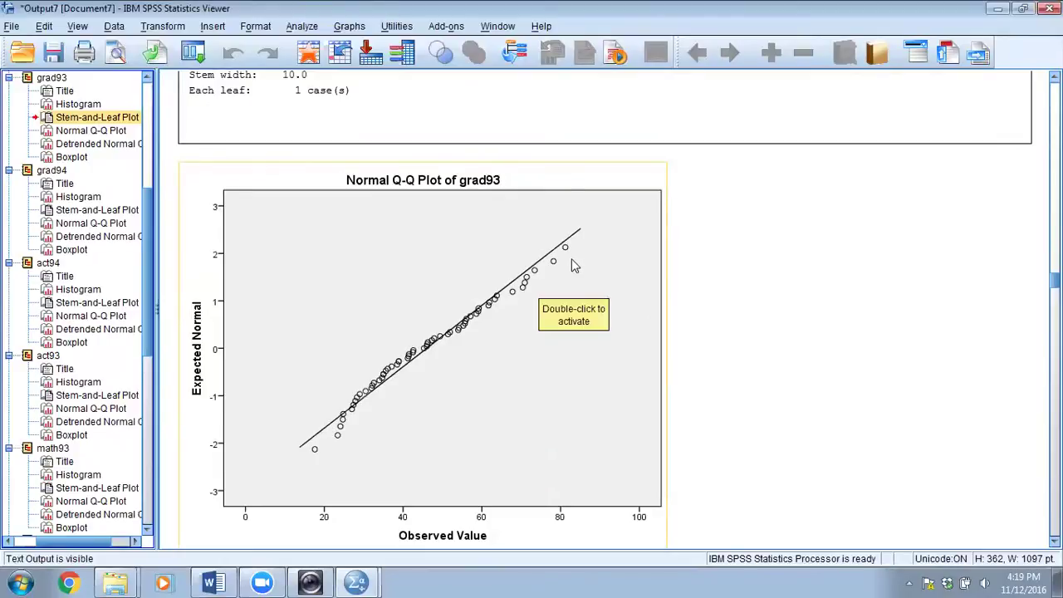
pyautogui.scroll(-10, 570, 268)
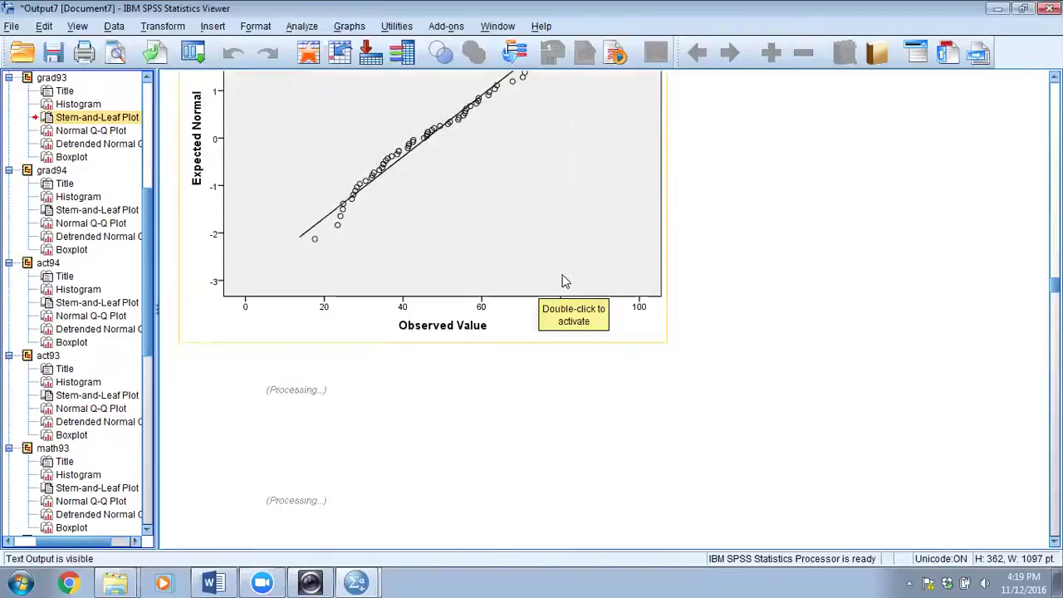
pyautogui.scroll(-5, 563, 277)
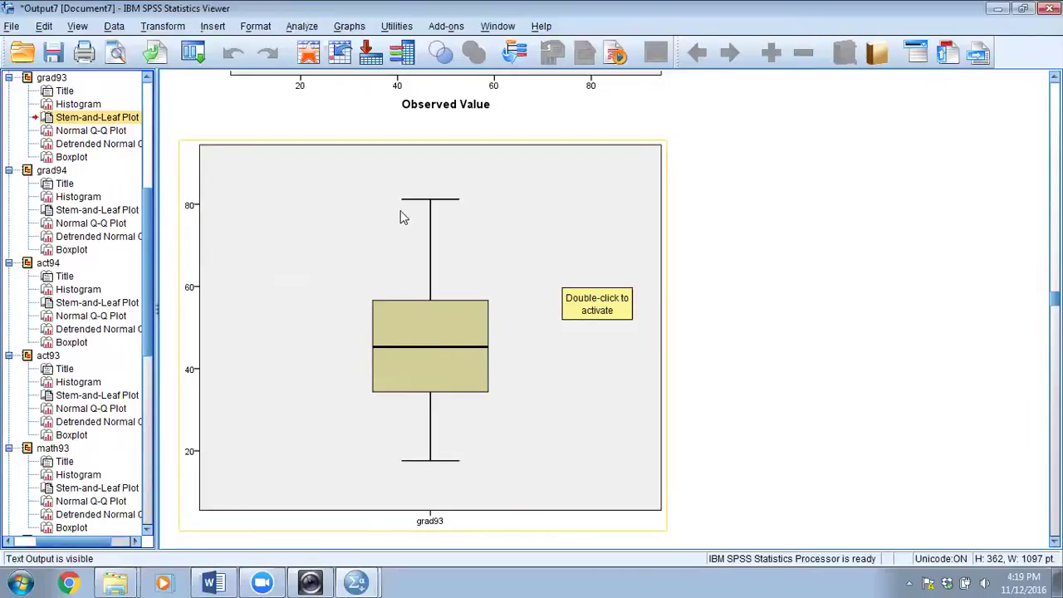
# Examine the act94 histogram, stem-and-leaf plot, Q-Q plot and boxplot for skew and outlying cases
pyautogui.click(50, 264)
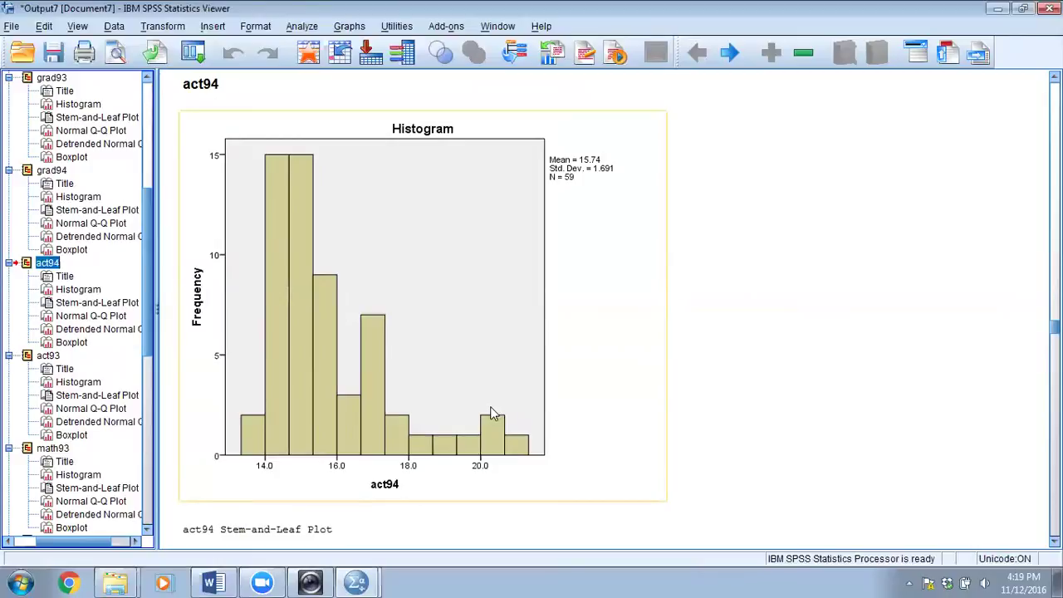
pyautogui.scroll(-5, 464, 395)
pyautogui.scroll(-2, 463, 395)
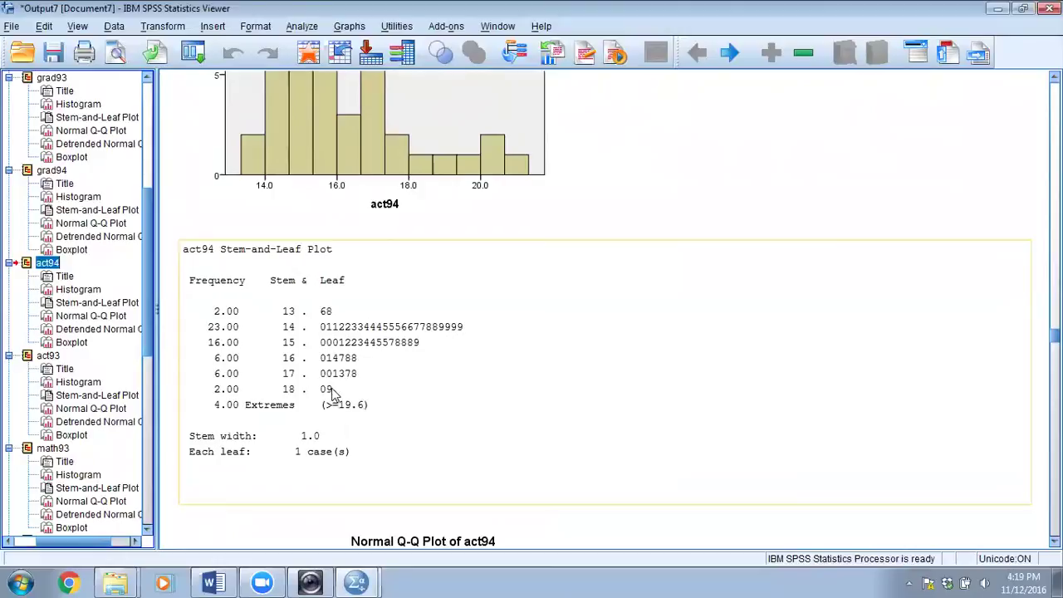
pyautogui.scroll(-7, 337, 360)
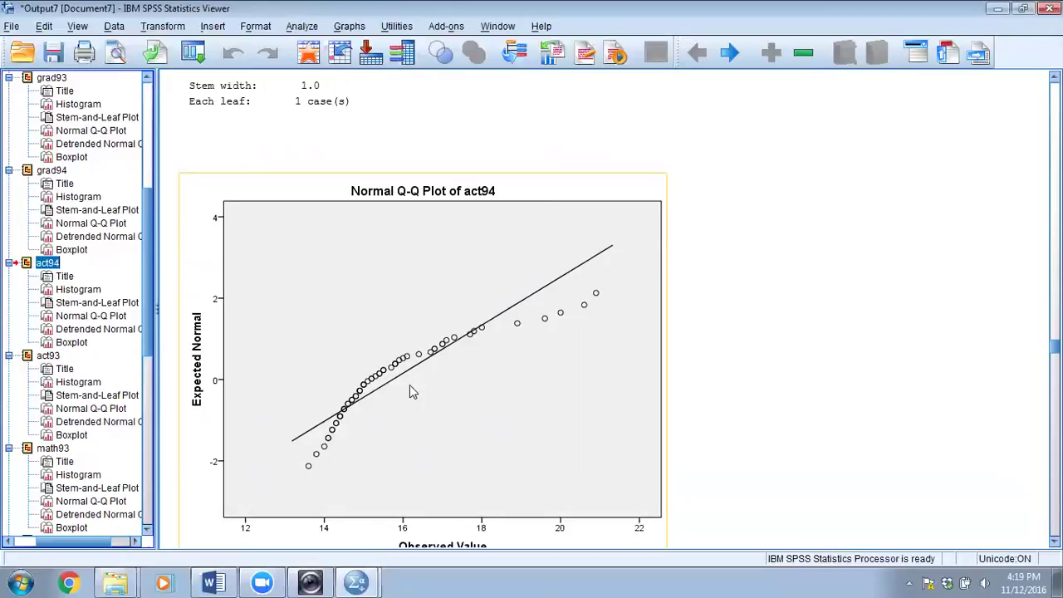
pyautogui.scroll(-10, 413, 391)
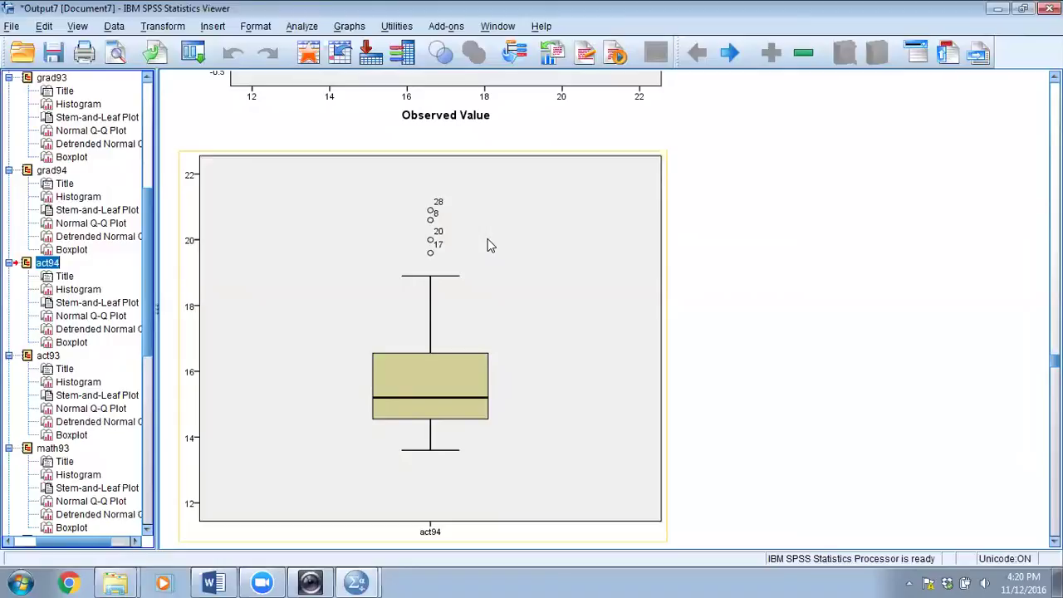
# Review the act93 stem-and-leaf plot, boxplot and histogram, and compare them with the act94 plots
pyautogui.scroll(-15, 489, 245)
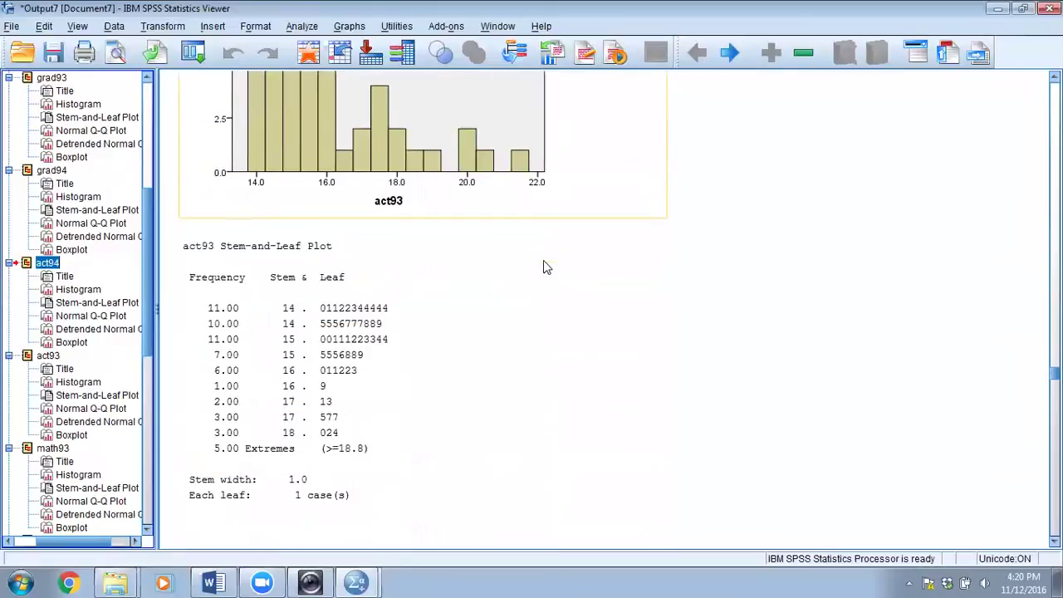
pyautogui.scroll(-10, 553, 266)
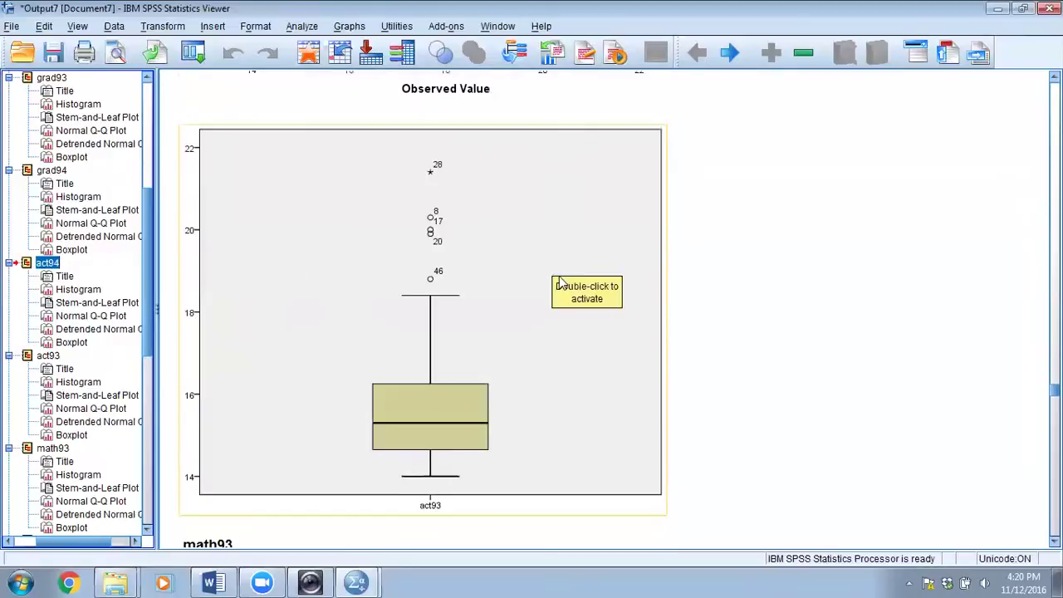
pyautogui.scroll(6, 553, 270)
pyautogui.scroll(12, 765, 397)
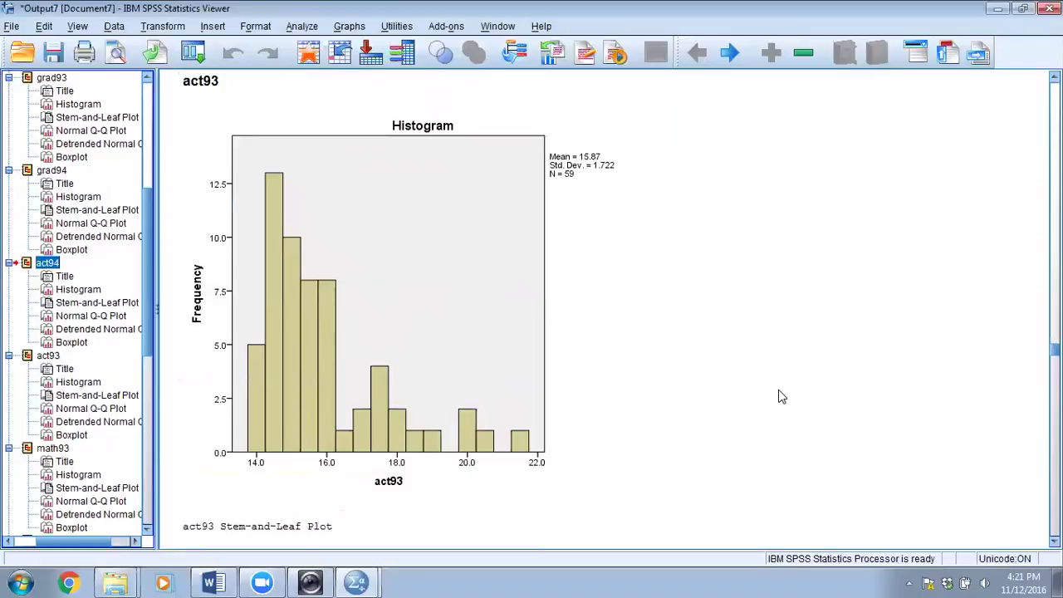
pyautogui.scroll(5, 781, 396)
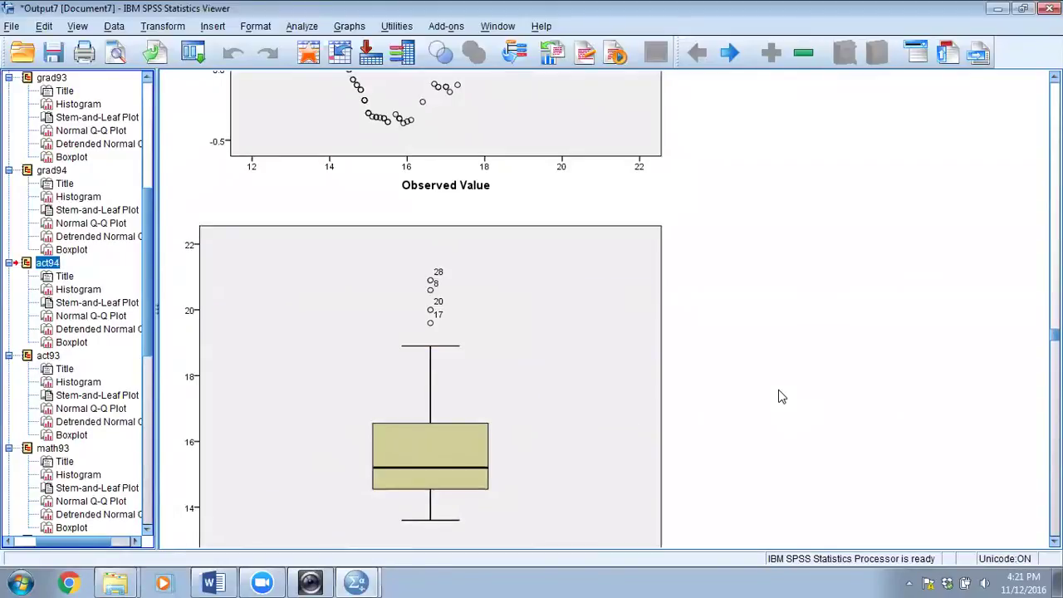
pyautogui.scroll(10, 781, 396)
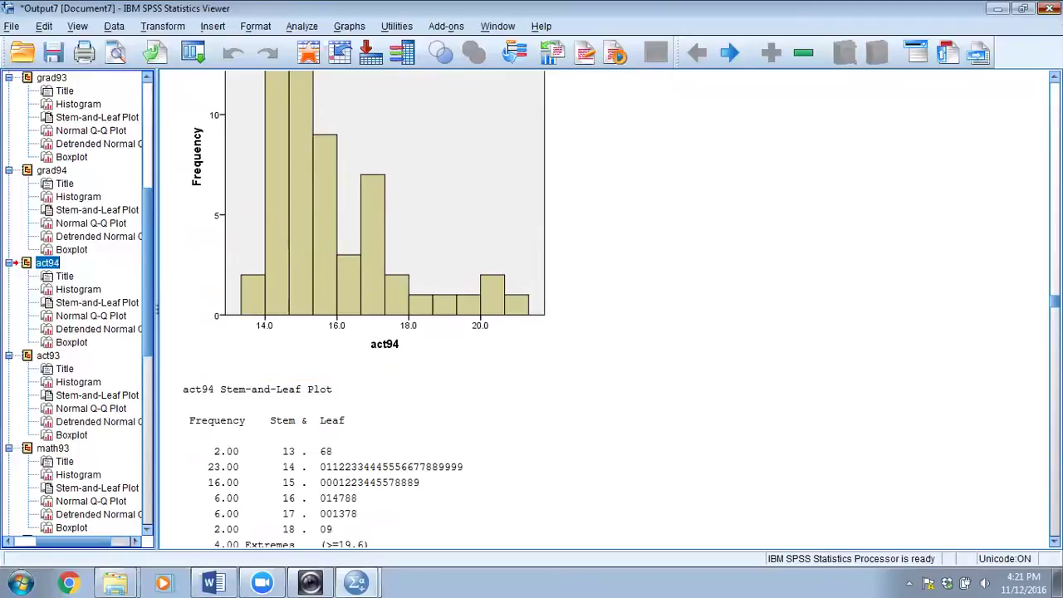
# Switch to the Data Editor and start a scatterplot matrix in the Chart Builder
pyautogui.click(539, 315)
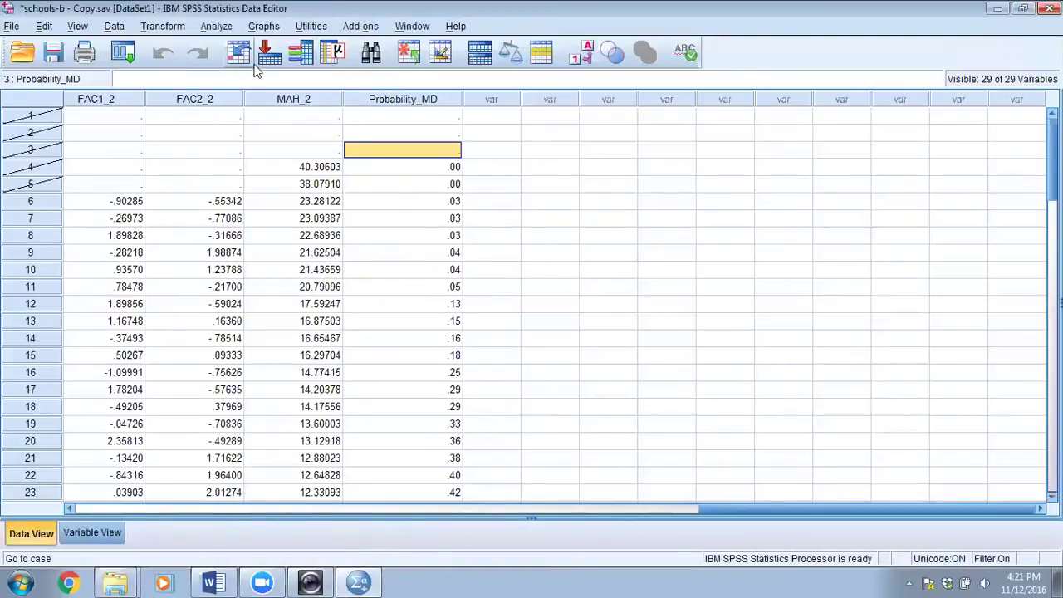
pyautogui.click(265, 27)
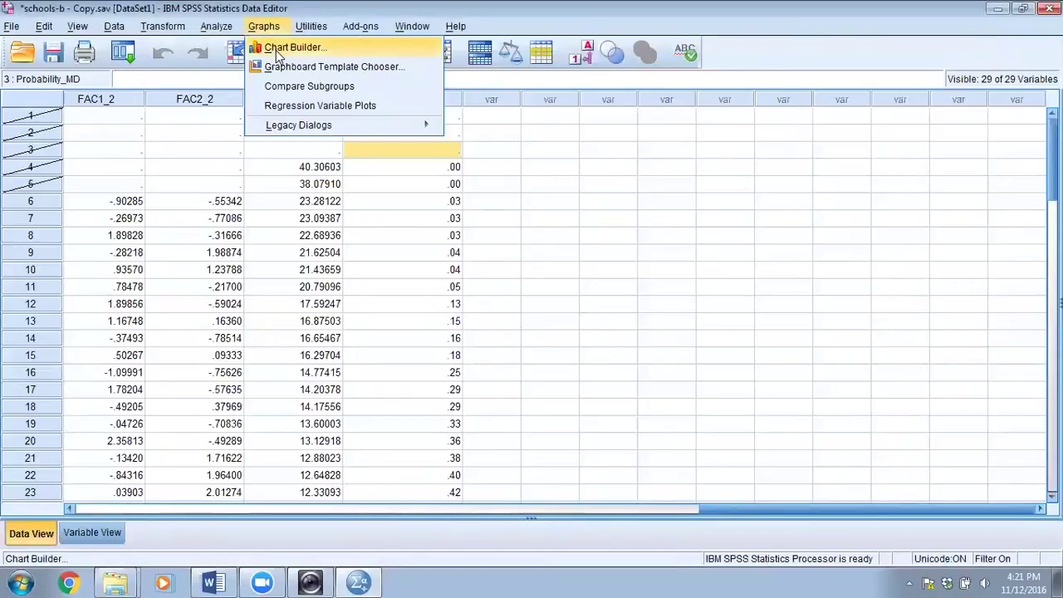
pyautogui.click(280, 49)
pyautogui.click(480, 367)
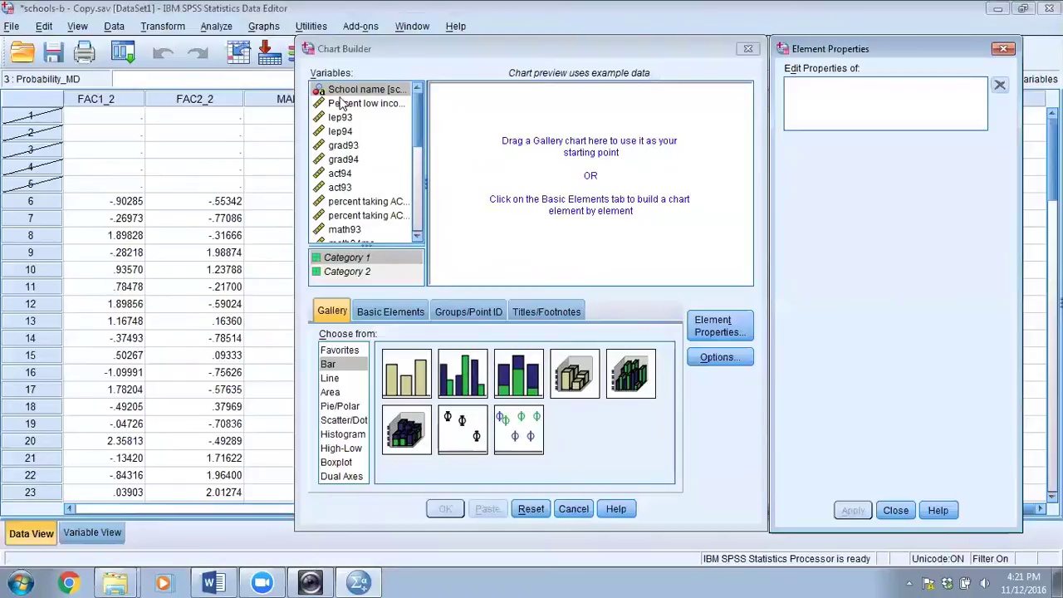
pyautogui.click(343, 421)
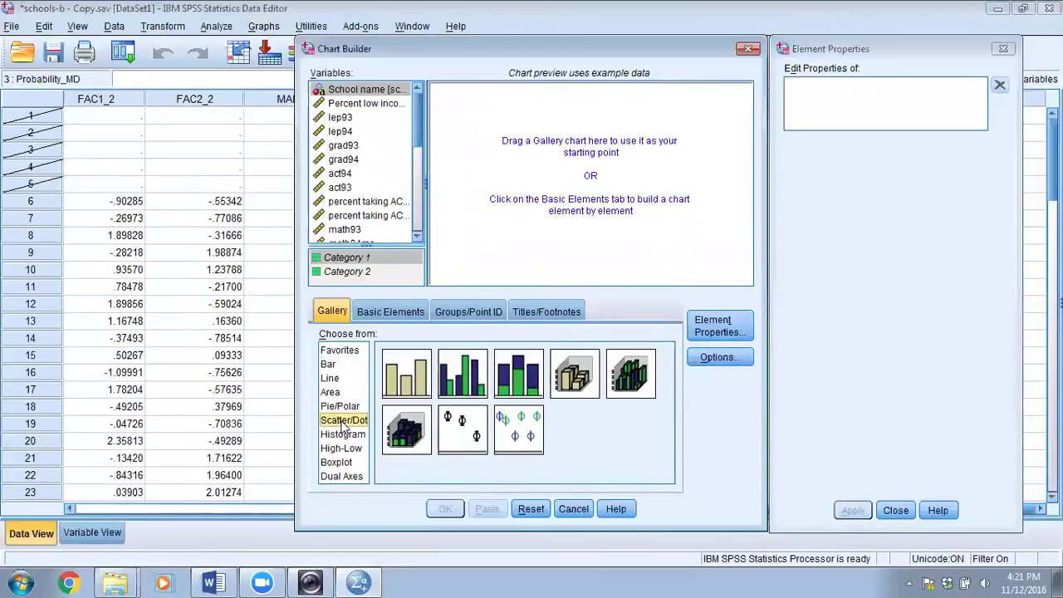
pyautogui.doubleClick(462, 427)
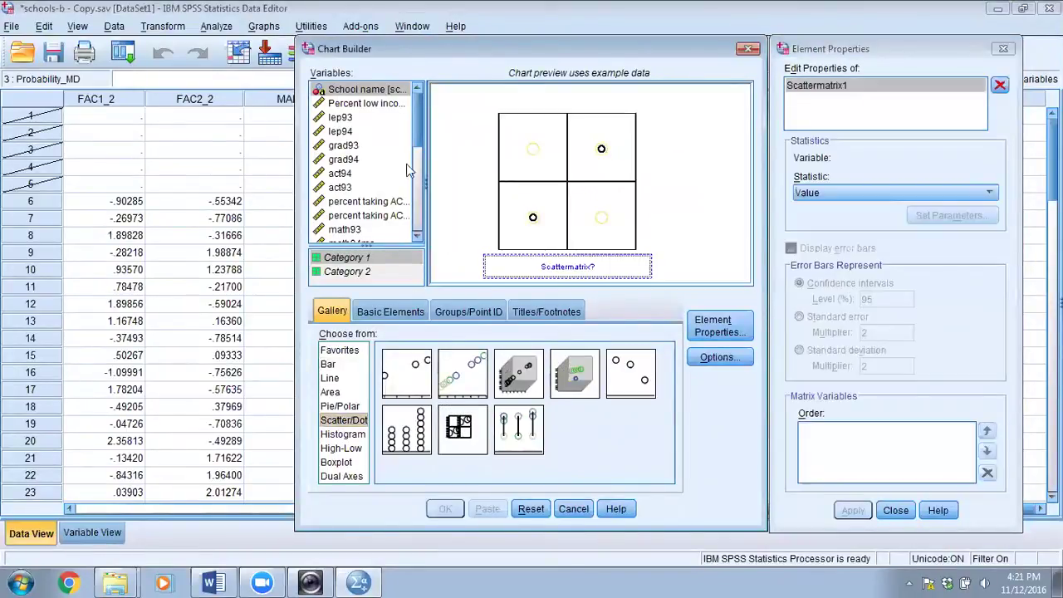
# Try to generate the scatterplot matrix with lep93 through act93, math93, math94me, read93, read94me, scienc93 and sci94me as matrix variables
pyautogui.click(353, 118)
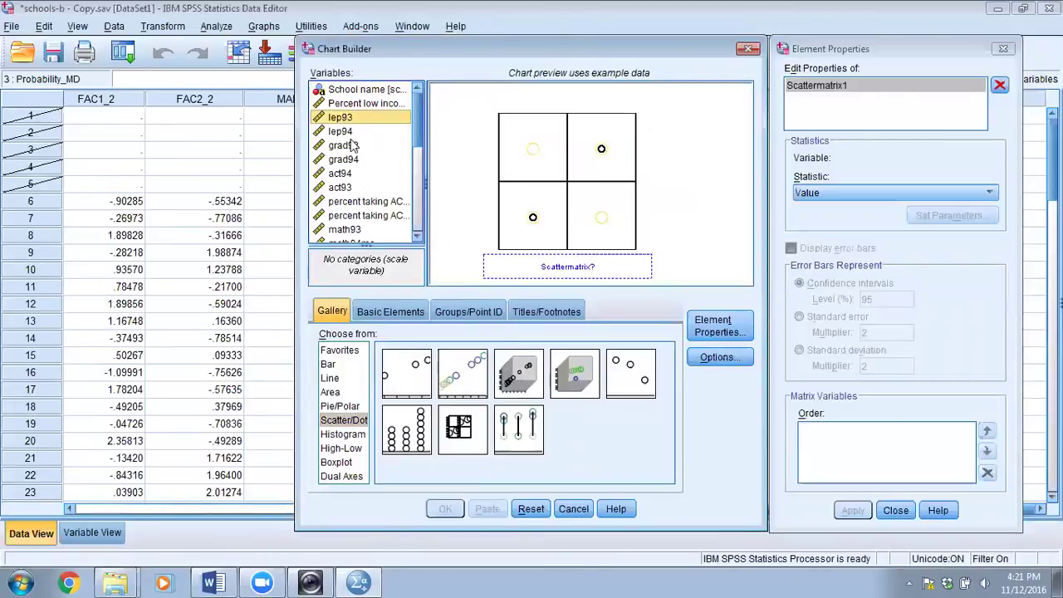
pyautogui.keyDown('shift'); pyautogui.click(347, 188); pyautogui.keyUp('shift')
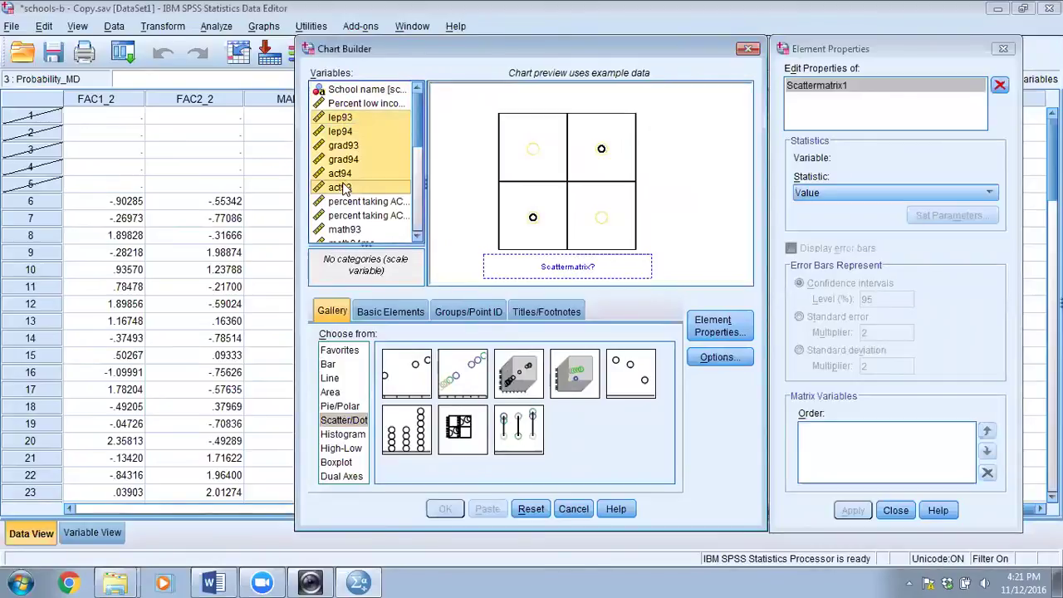
pyautogui.click(410, 202)
pyautogui.click(341, 120)
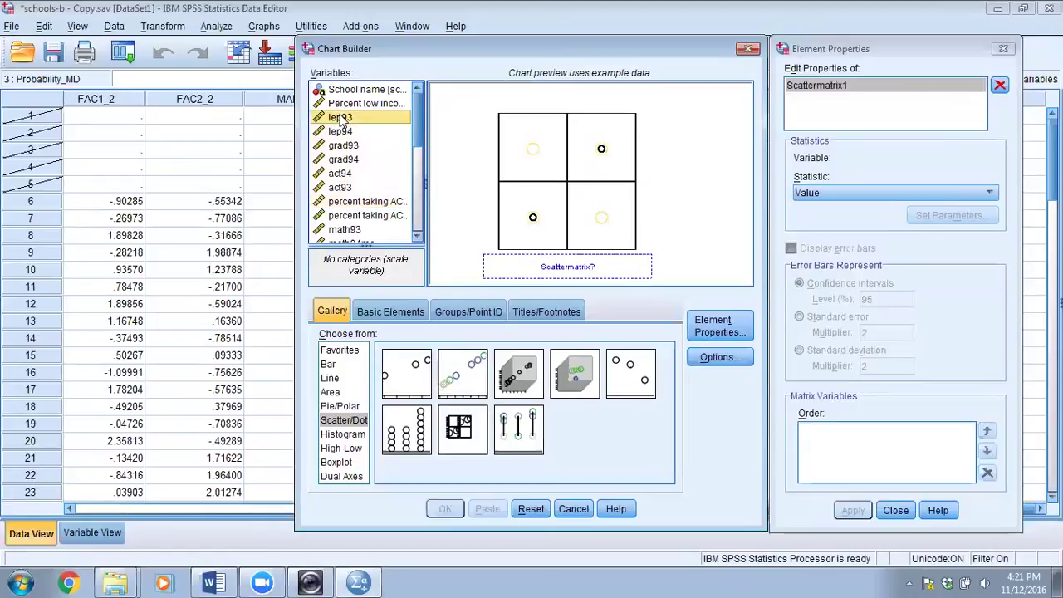
pyautogui.keyDown('shift'); pyautogui.click(347, 189); pyautogui.keyUp('shift')
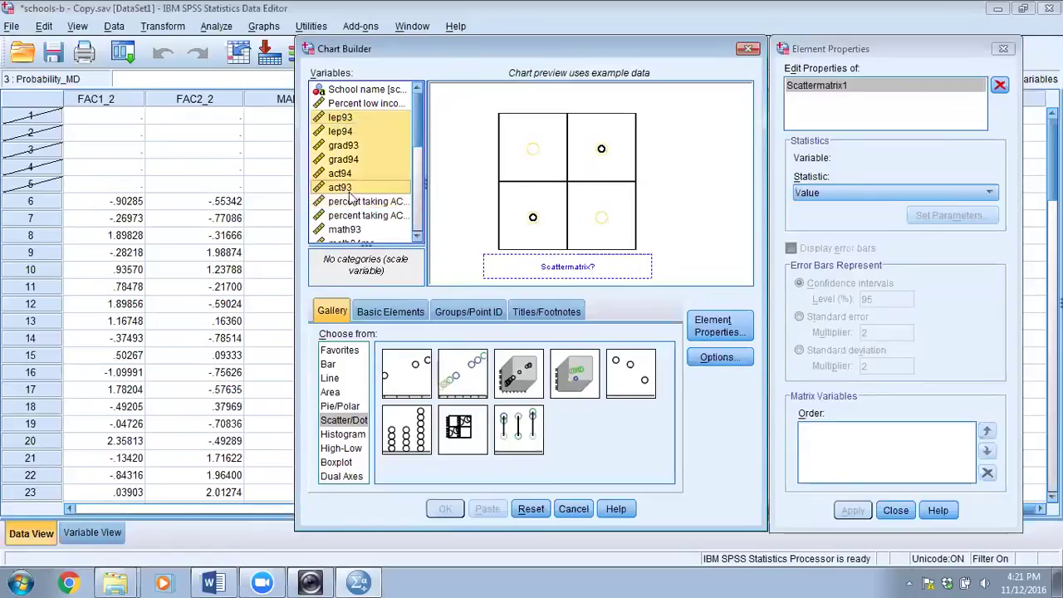
pyautogui.click(418, 238)
pyautogui.keyDown('ctrl'); pyautogui.click(345, 161); pyautogui.keyUp('ctrl')
pyautogui.keyDown('ctrl'); pyautogui.click(351, 175); pyautogui.keyUp('ctrl')
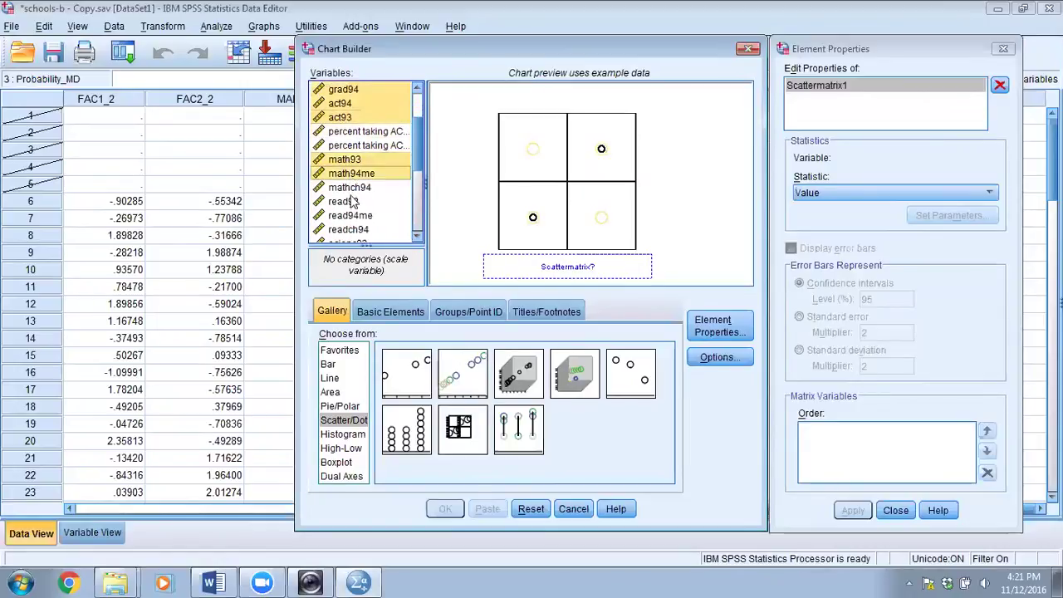
pyautogui.keyDown('ctrl'); pyautogui.click(349, 202); pyautogui.keyUp('ctrl')
pyautogui.keyDown('ctrl'); pyautogui.click(351, 216); pyautogui.keyUp('ctrl')
pyautogui.click(418, 239)
pyautogui.click(418, 239)
pyautogui.click(418, 239)
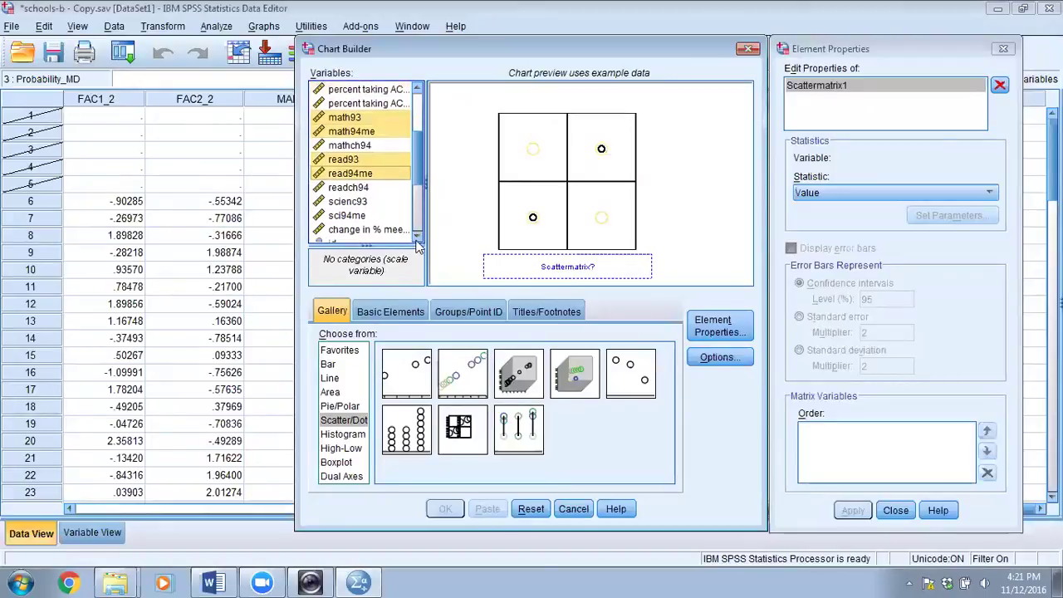
pyautogui.click(418, 239)
pyautogui.keyDown('ctrl'); pyautogui.click(349, 188); pyautogui.keyUp('ctrl')
pyautogui.keyDown('ctrl'); pyautogui.click(349, 202); pyautogui.keyUp('ctrl')
pyautogui.moveTo(355, 203); pyautogui.dragTo(527, 266)
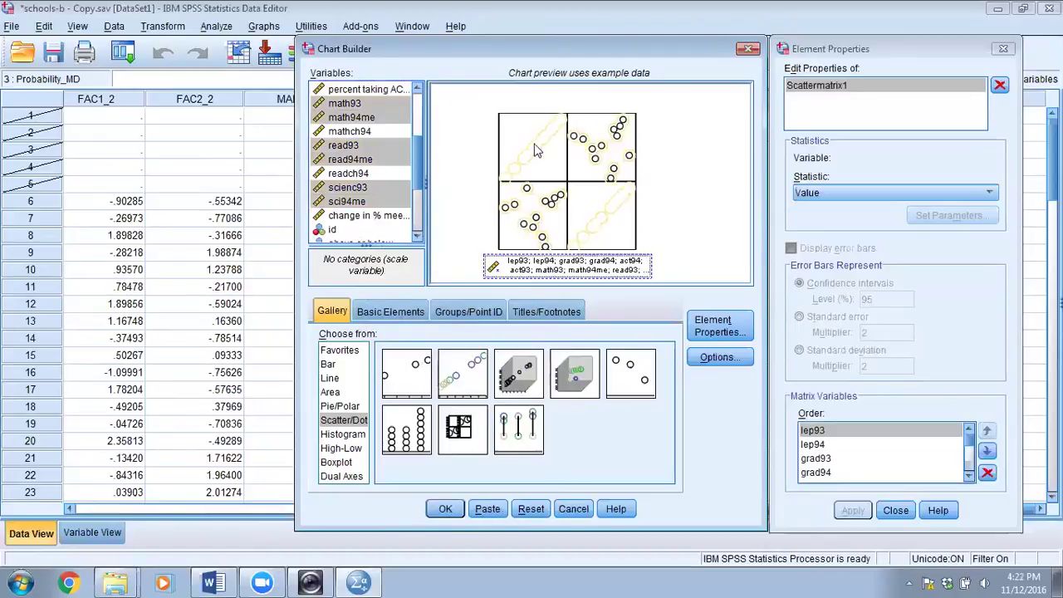
pyautogui.click(445, 508)
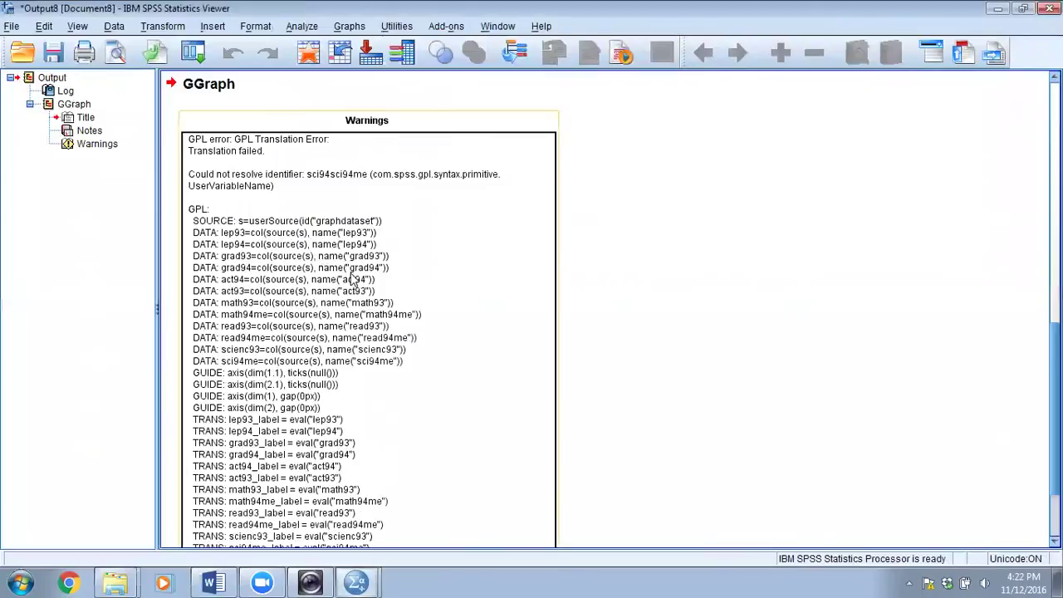
# Start a legacy matrix scatterplot and add lep93, lep94, grad93, grad94, act94 and act93 as matrix variables
pyautogui.click(350, 28)
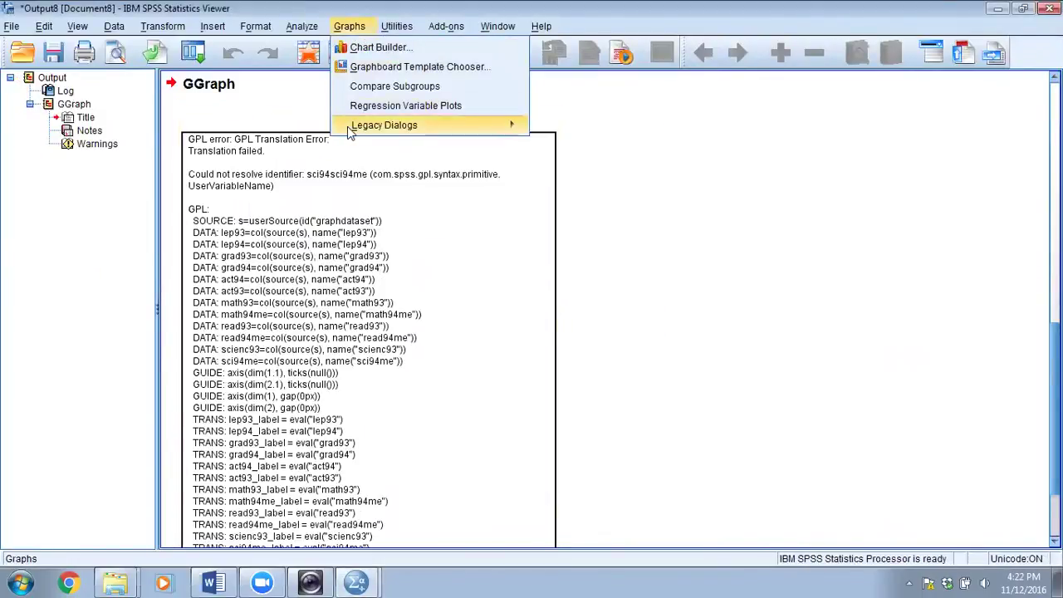
pyautogui.moveTo(349, 126)
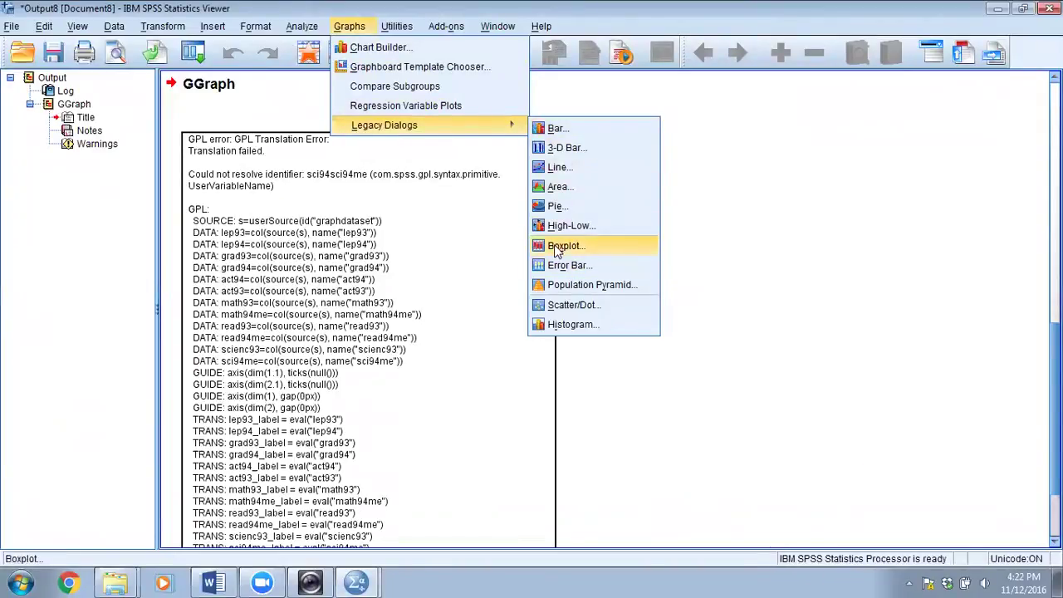
pyautogui.click(565, 308)
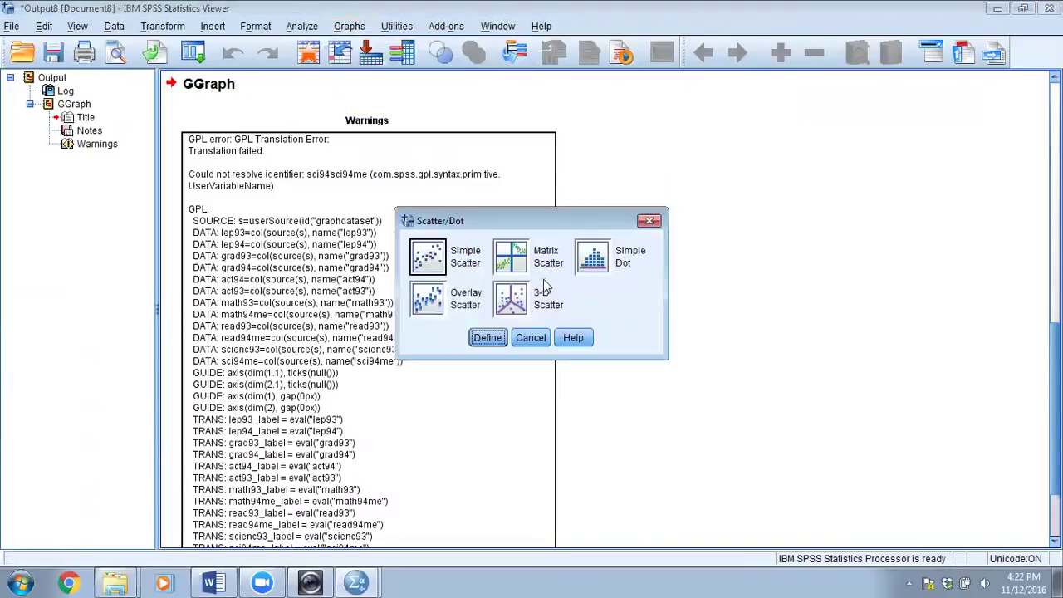
pyautogui.click(512, 264)
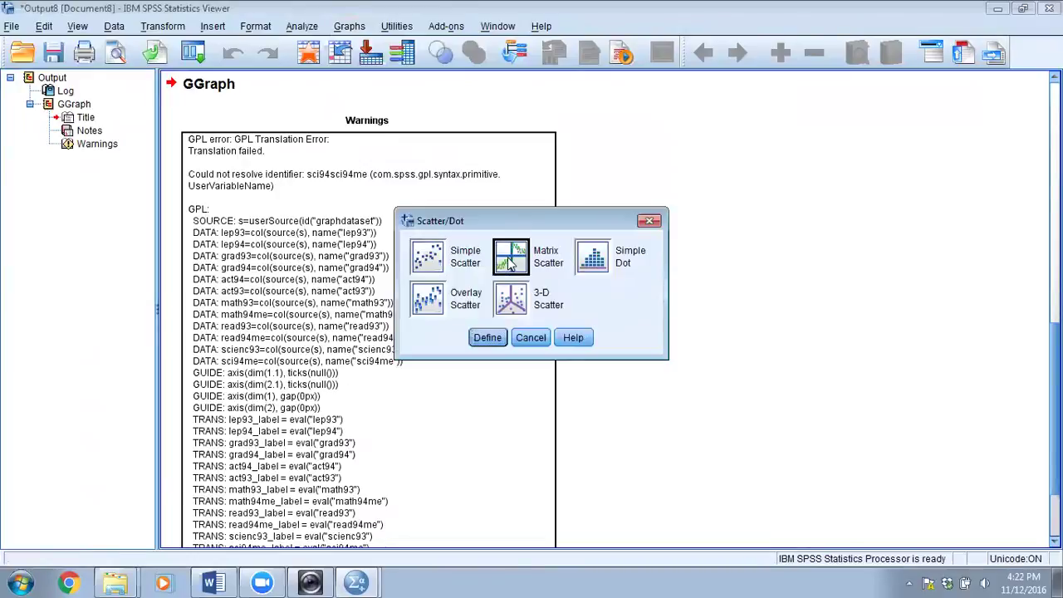
pyautogui.click(490, 337)
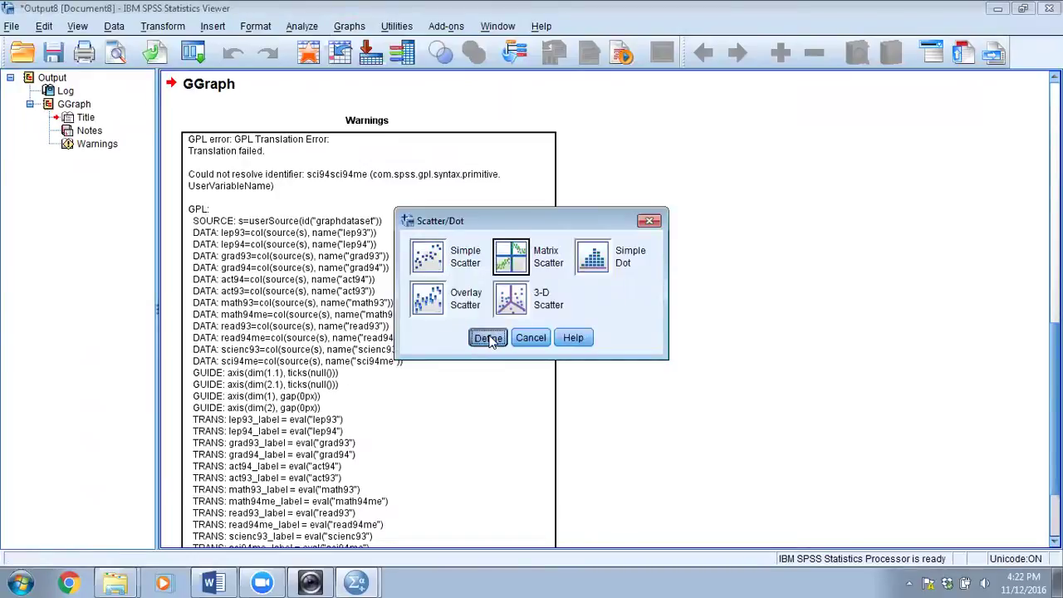
pyautogui.click(357, 136)
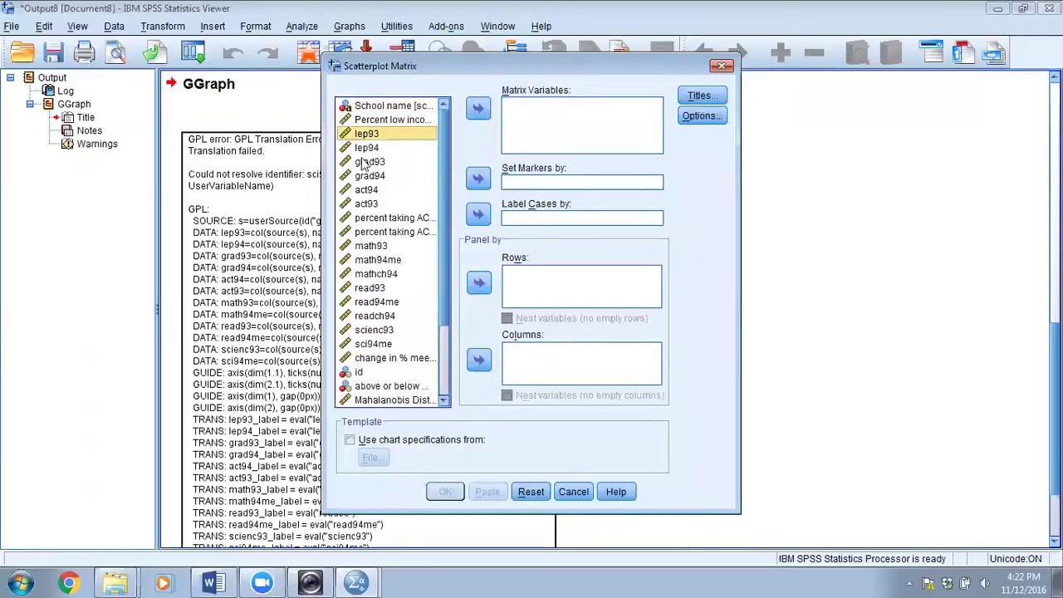
pyautogui.keyDown('shift'); pyautogui.click(369, 204); pyautogui.keyUp('shift')
pyautogui.click(479, 111)
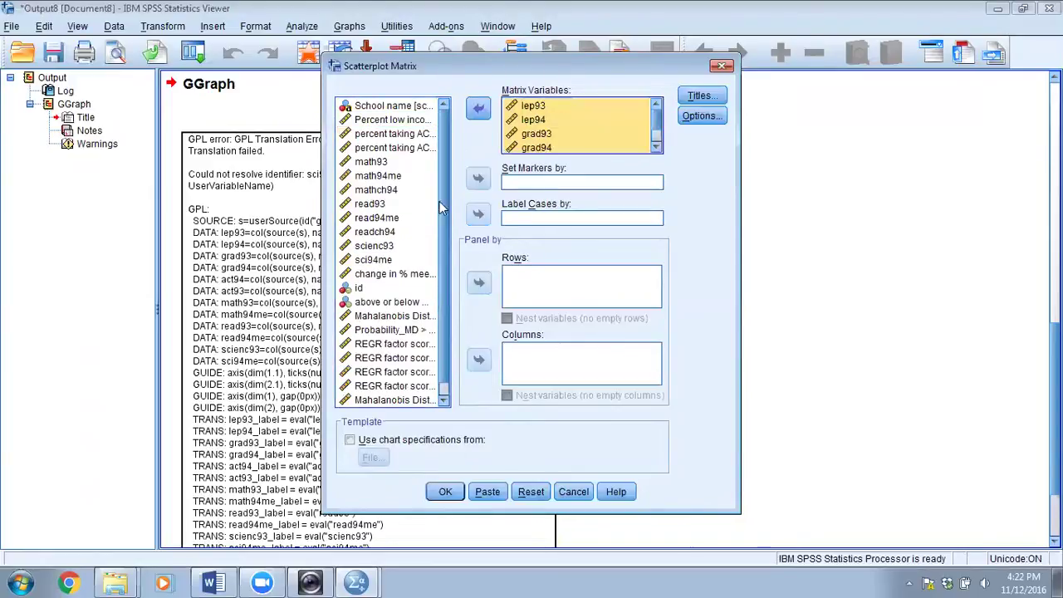
# Add math93, math94me, read93, read94me, scienc93 and sci94me to the matrix variables and generate the scatterplot matrix
pyautogui.click(366, 164)
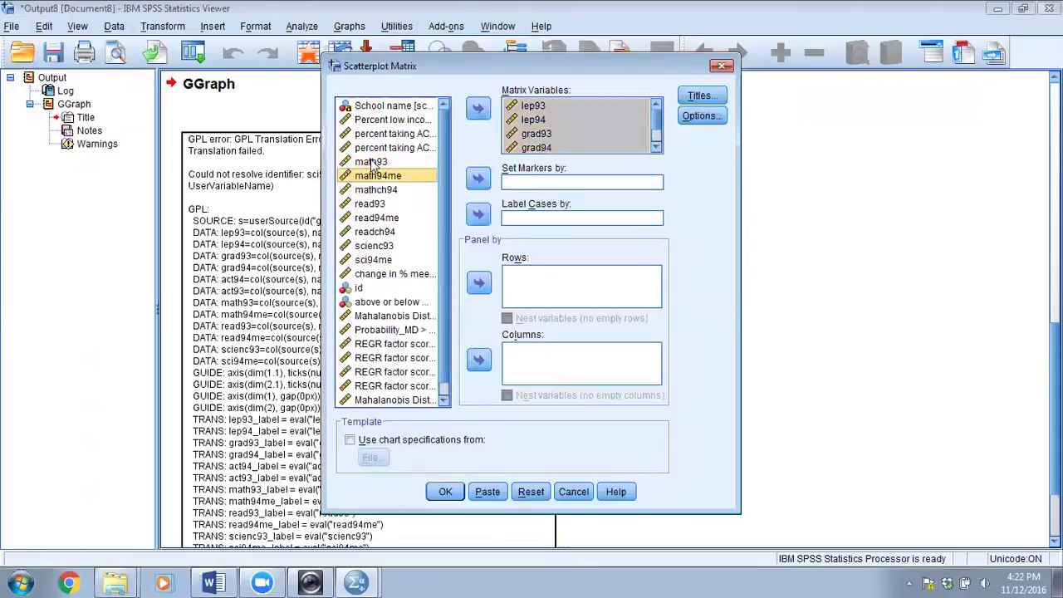
pyautogui.keyDown('ctrl'); pyautogui.click(371, 177); pyautogui.keyUp('ctrl')
pyautogui.keyDown('ctrl'); pyautogui.click(370, 204); pyautogui.keyUp('ctrl')
pyautogui.keyDown('ctrl'); pyautogui.click(371, 218); pyautogui.keyUp('ctrl')
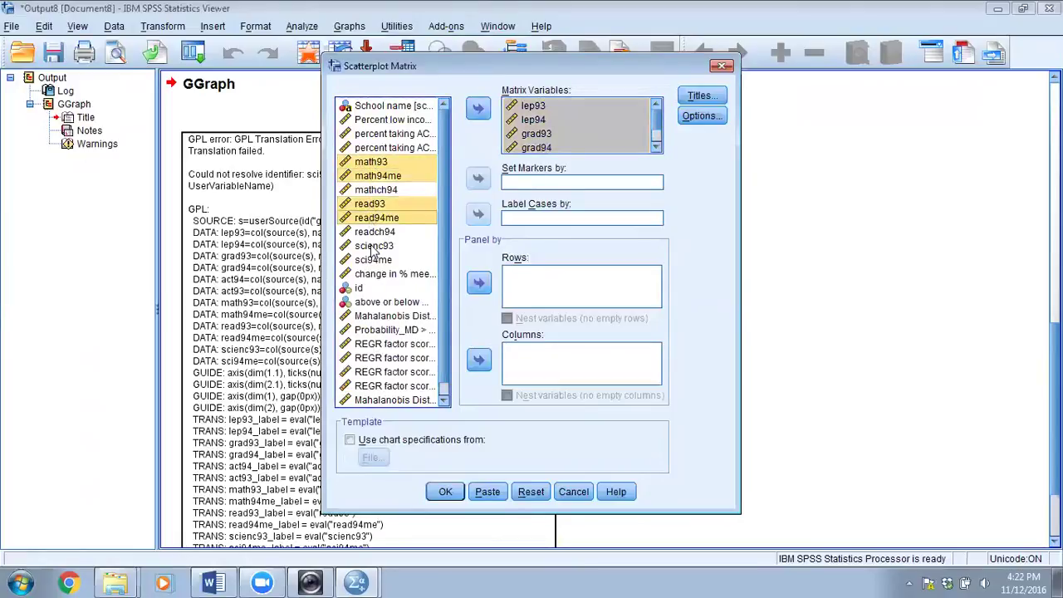
pyautogui.keyDown('ctrl'); pyautogui.click(374, 246); pyautogui.keyUp('ctrl')
pyautogui.keyDown('ctrl'); pyautogui.click(373, 260); pyautogui.keyUp('ctrl')
pyautogui.click(479, 111)
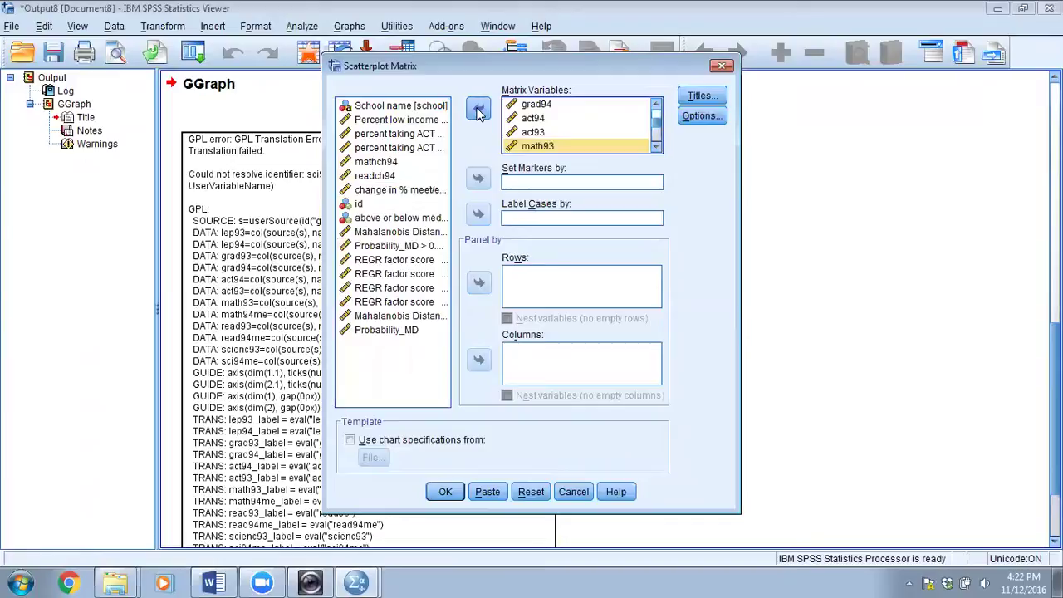
pyautogui.click(445, 492)
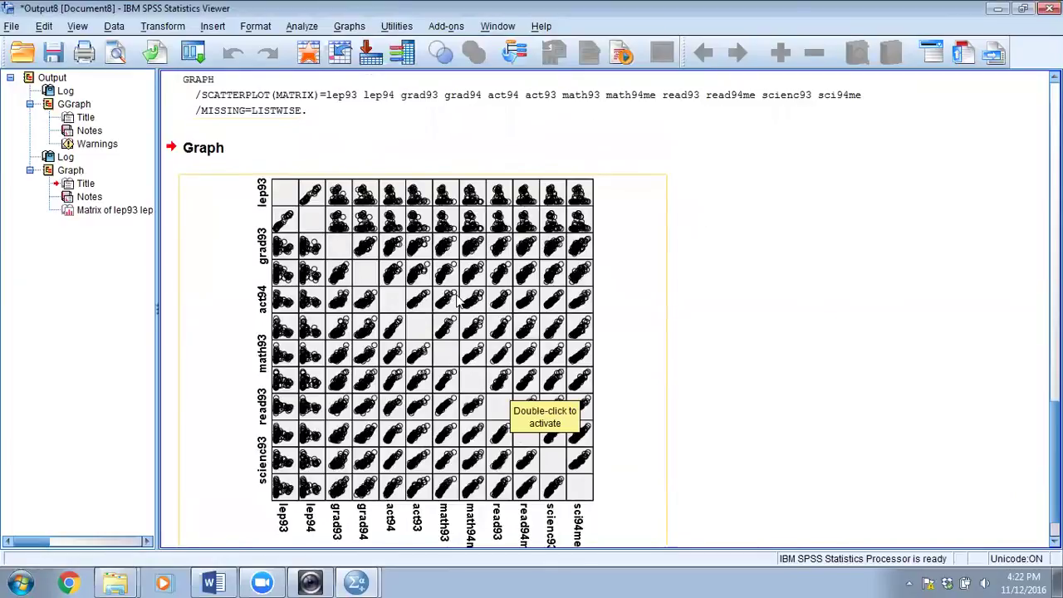
# Open the scatterplot matrix for editing and set its chart height to 700 points with the aspect ratio maintained
pyautogui.scroll(-1, 456, 301)
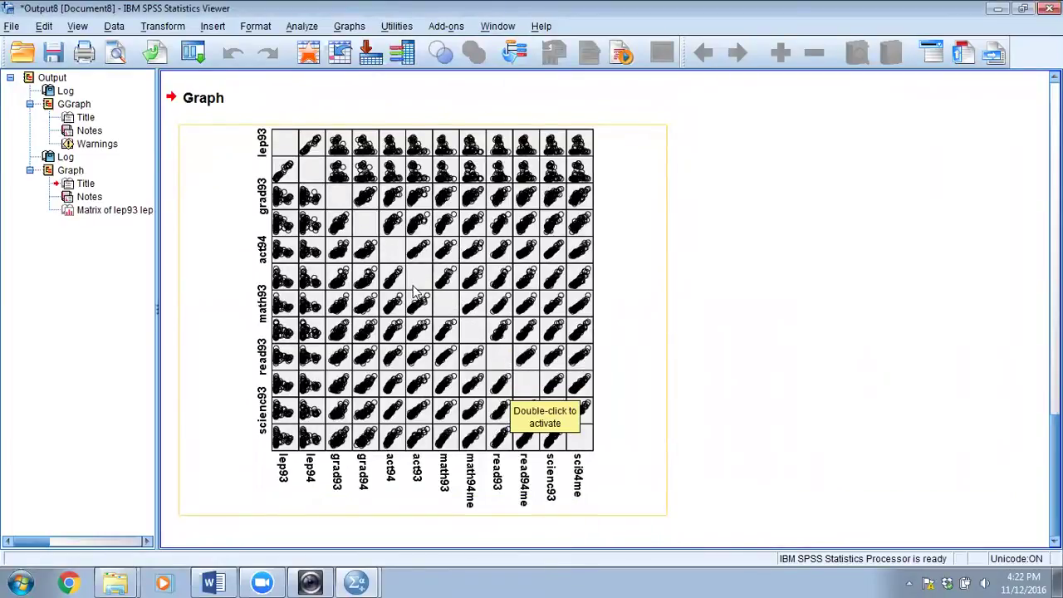
pyautogui.scroll(10, 407, 264)
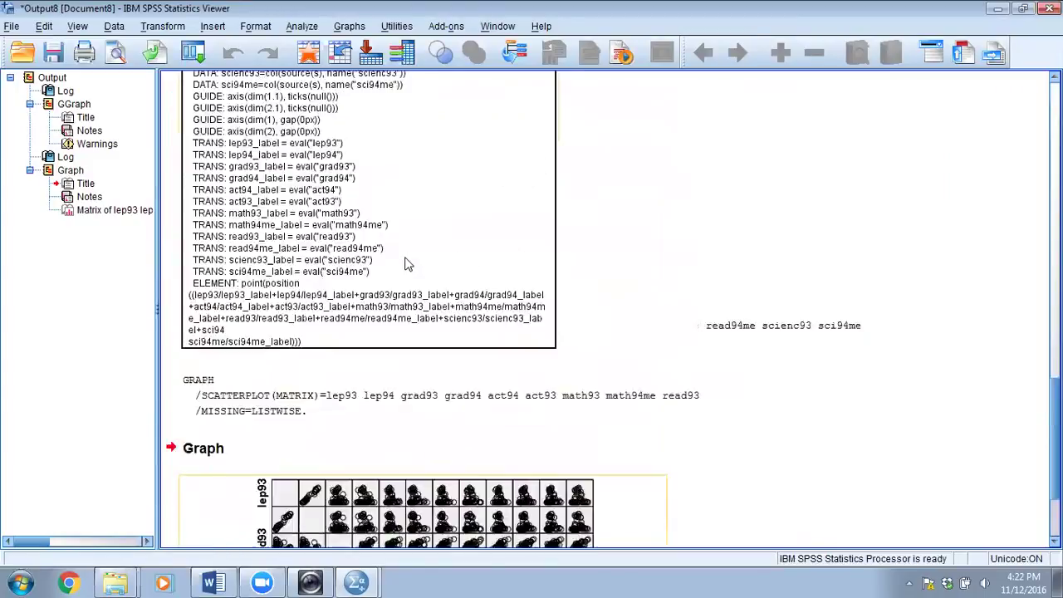
pyautogui.click(347, 29)
pyautogui.click(901, 291)
pyautogui.scroll(-7, 895, 293)
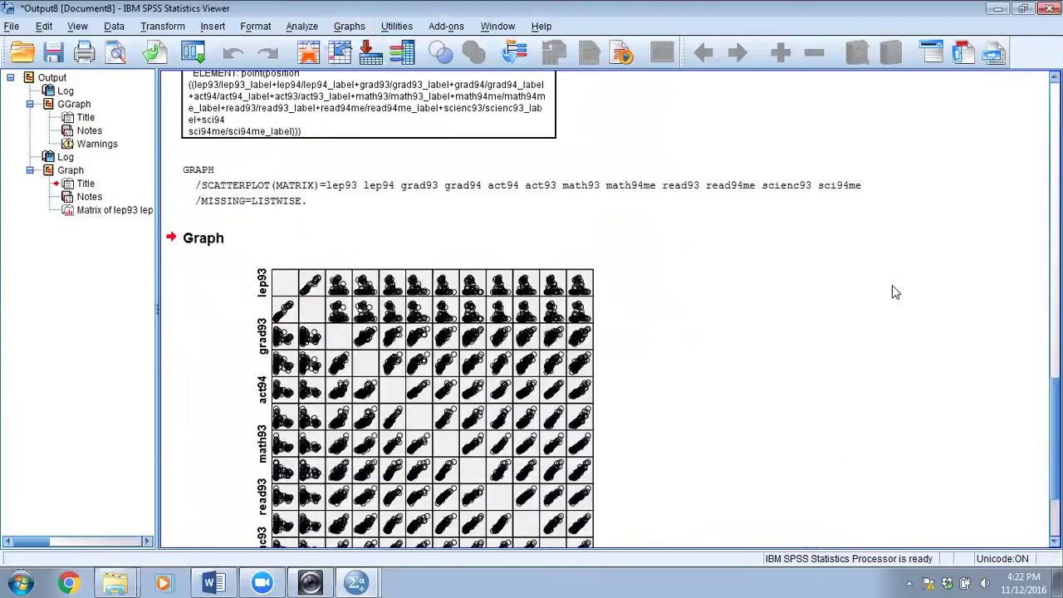
pyautogui.scroll(-3, 892, 286)
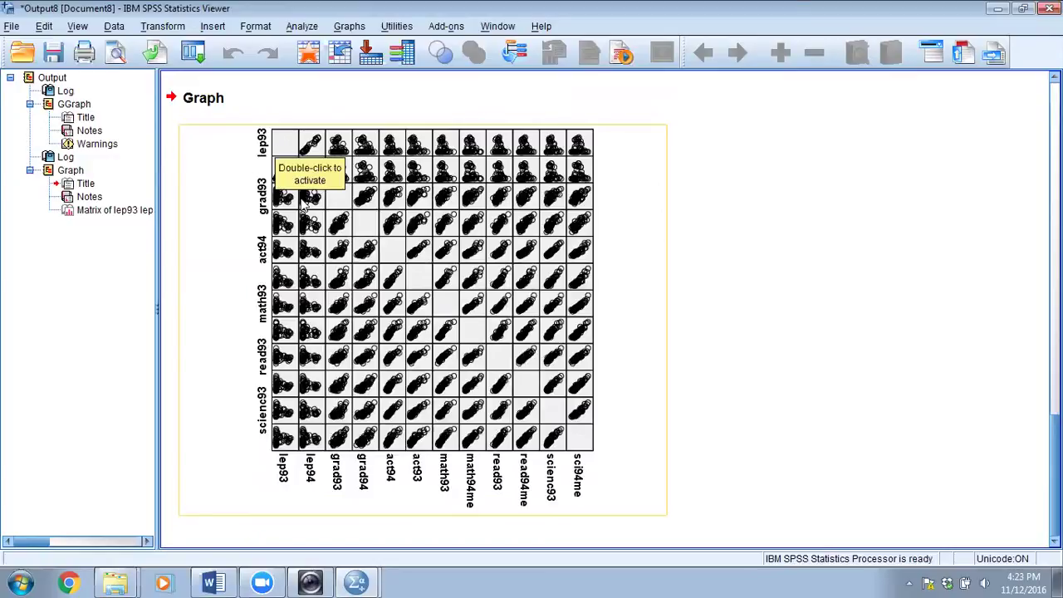
pyautogui.doubleClick(394, 255)
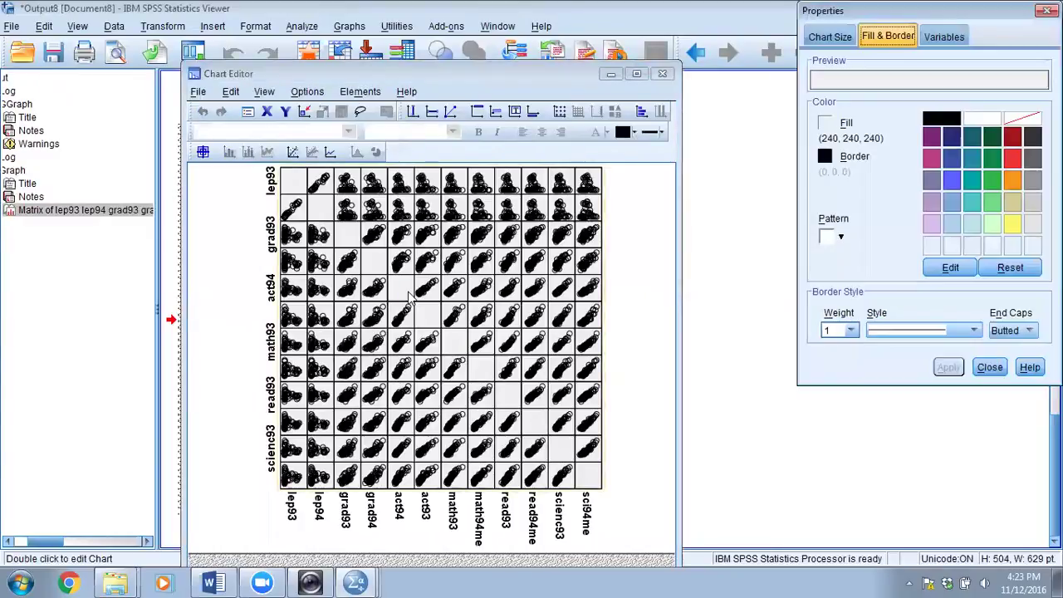
pyautogui.click(825, 37)
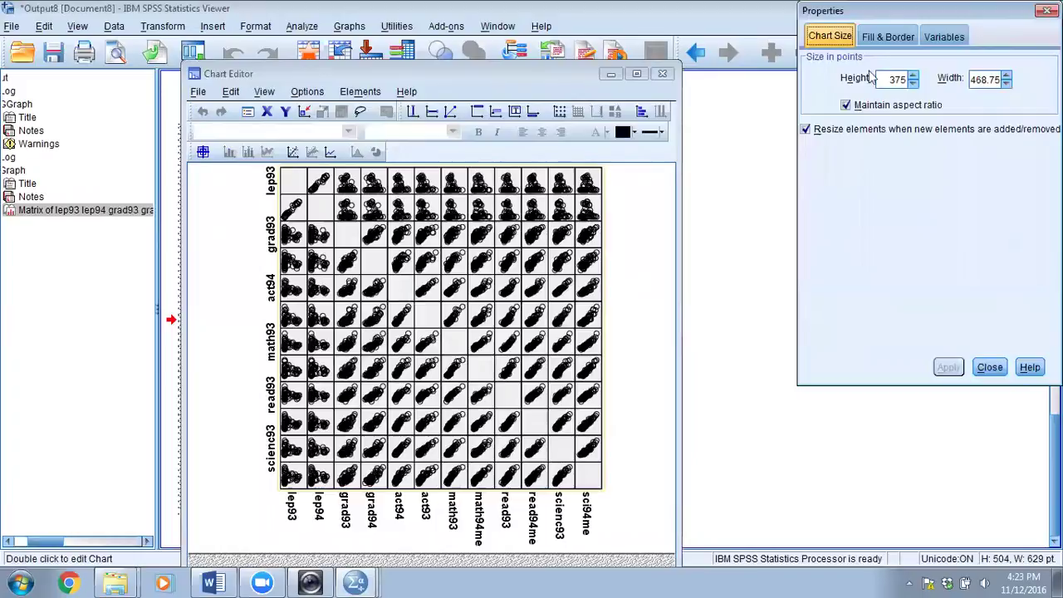
pyautogui.doubleClick(895, 79)
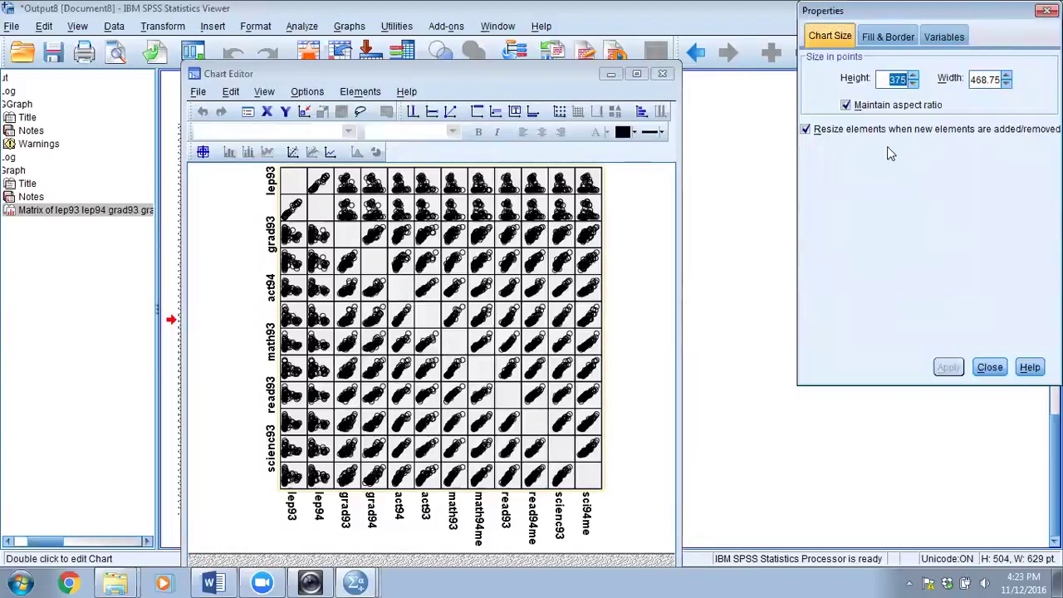
pyautogui.write('700')
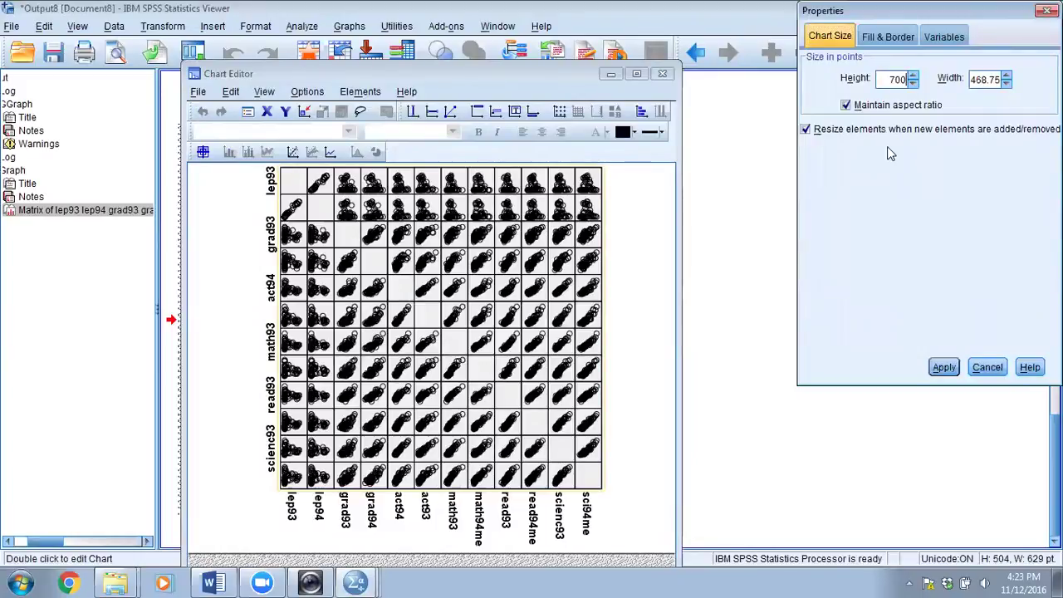
pyautogui.click(942, 367)
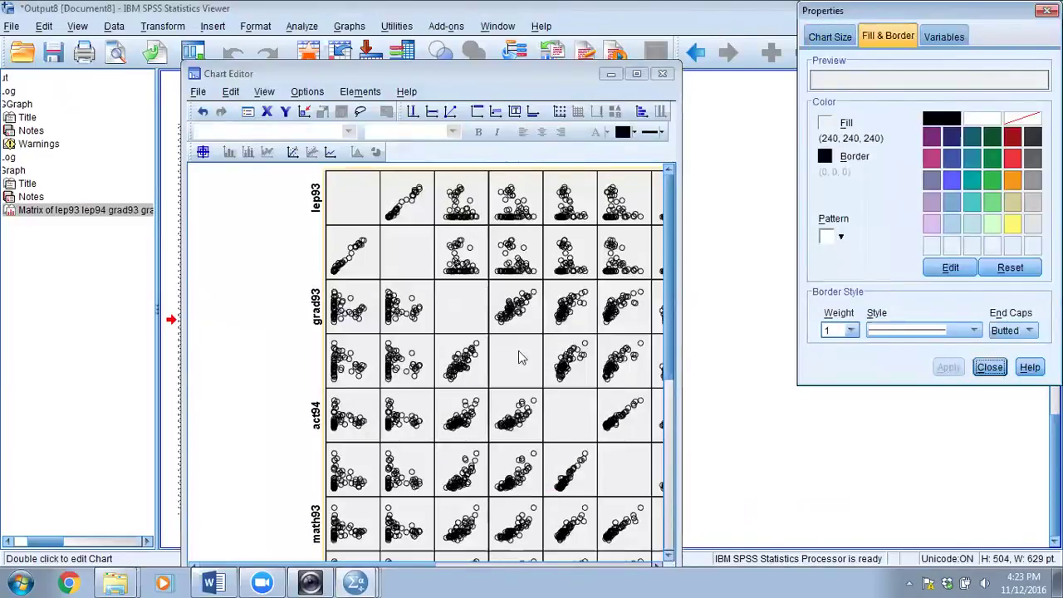
# Add linear fit lines to every scatterplot, show charts in the diagonal, and close the Chart Editor
pyautogui.click(293, 155)
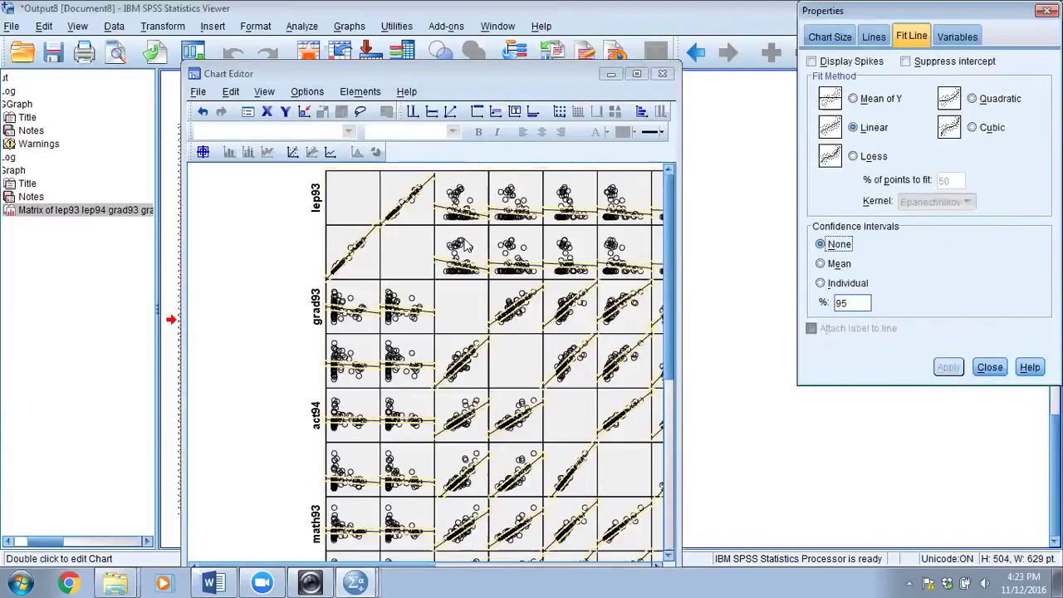
pyautogui.click(307, 94)
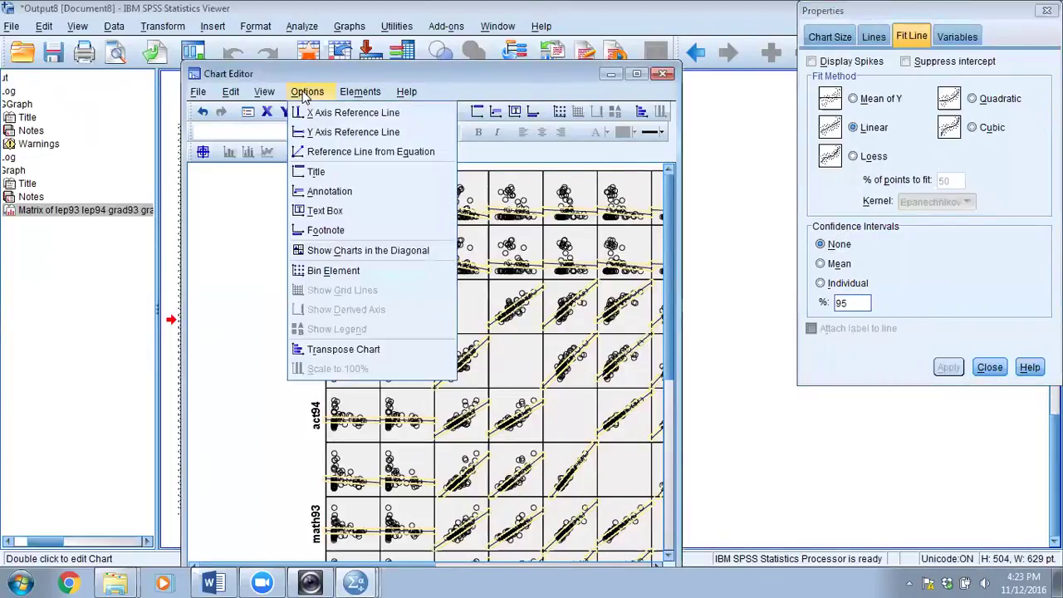
pyautogui.click(366, 250)
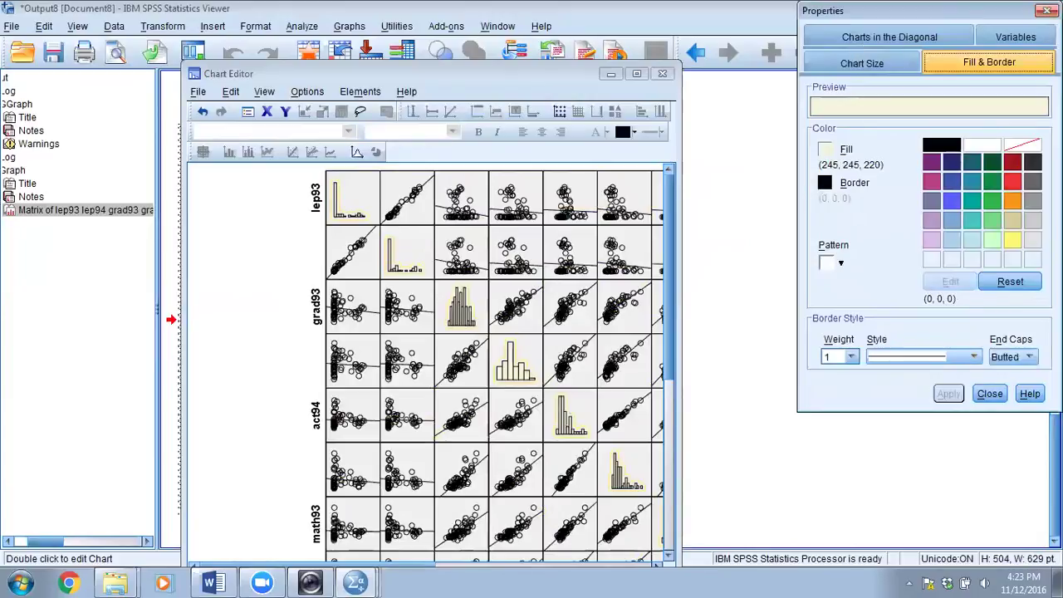
pyautogui.click(1047, 10)
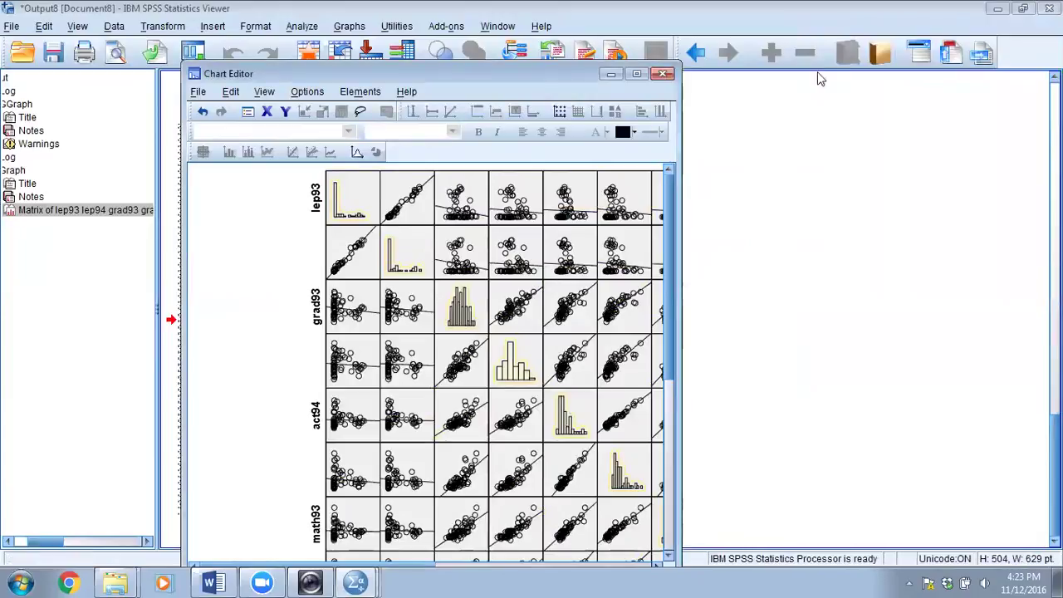
pyautogui.click(665, 75)
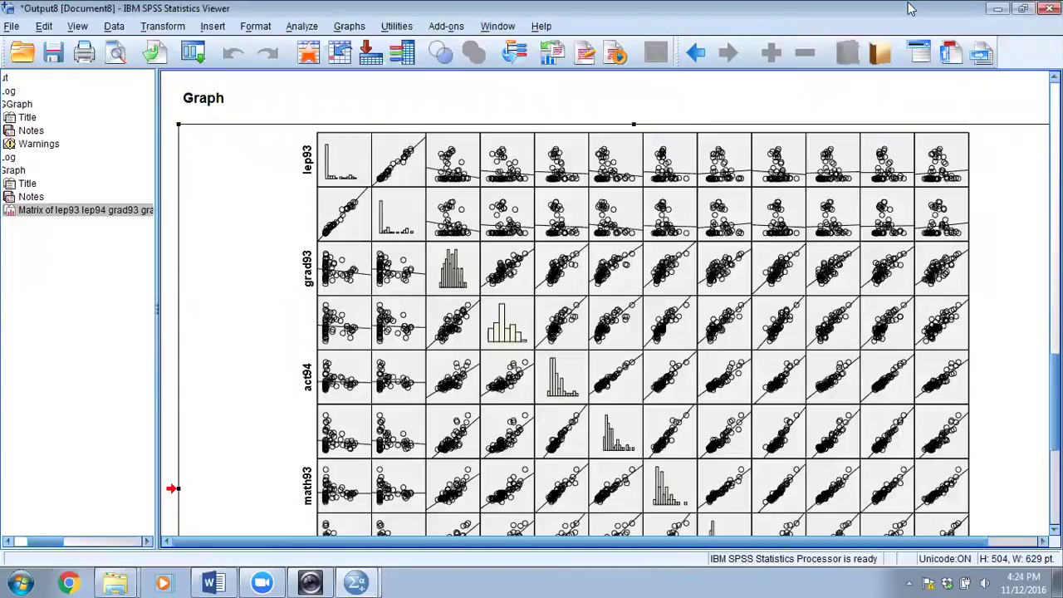
# Examine the enlarged scatterplot matrix for linearity between variable pairs, the lep93 and lep94 relationships, and the shape of the diagonal histograms
pyautogui.scroll(-1, 699, 273)
pyautogui.scroll(1, 478, 169)
pyautogui.scroll(-2, 381, 259)
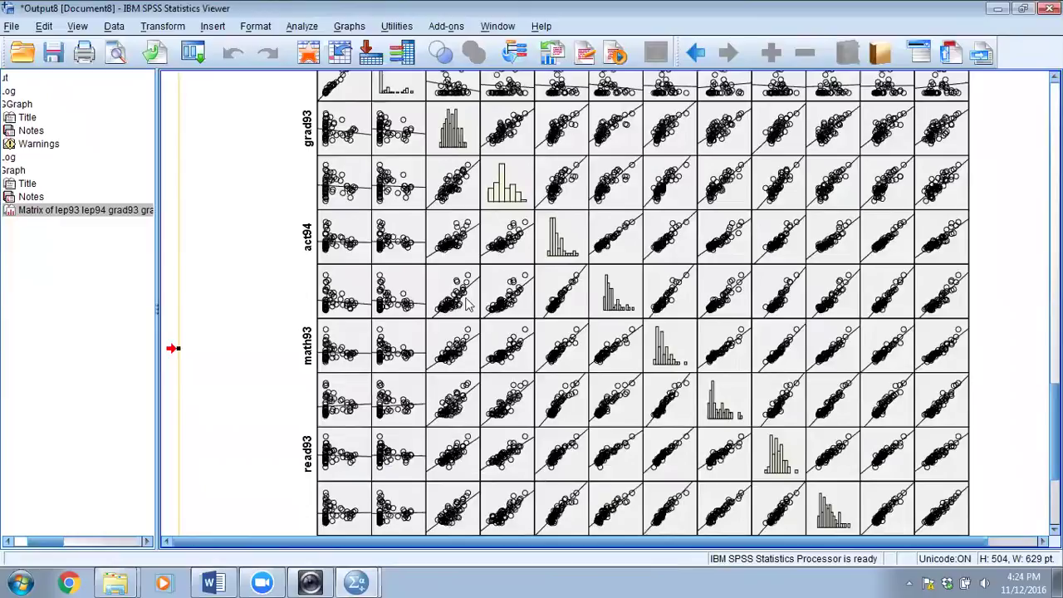
pyautogui.scroll(-2, 779, 443)
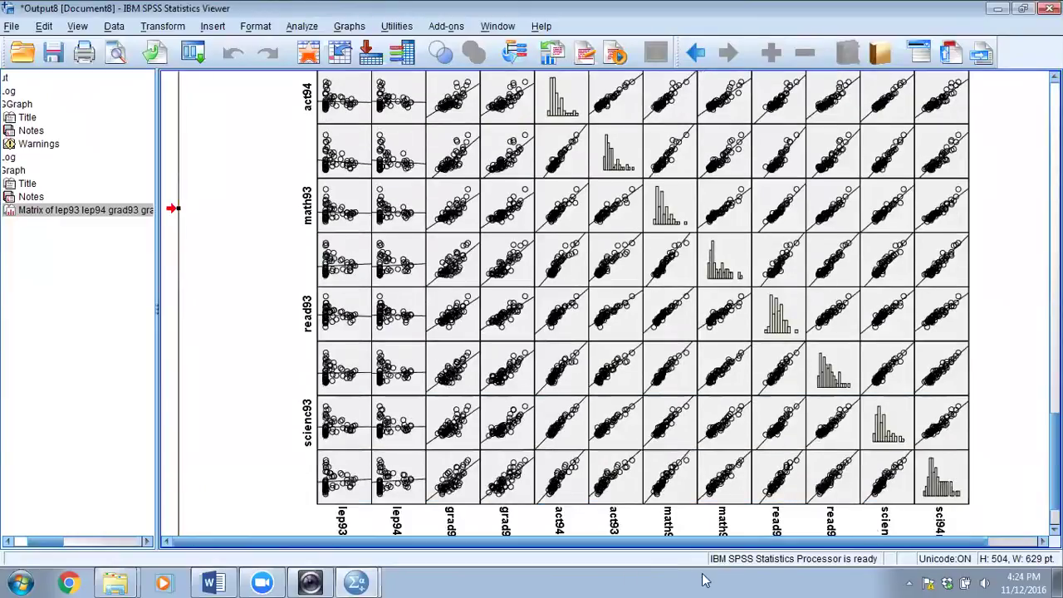
pyautogui.scroll(4, 465, 404)
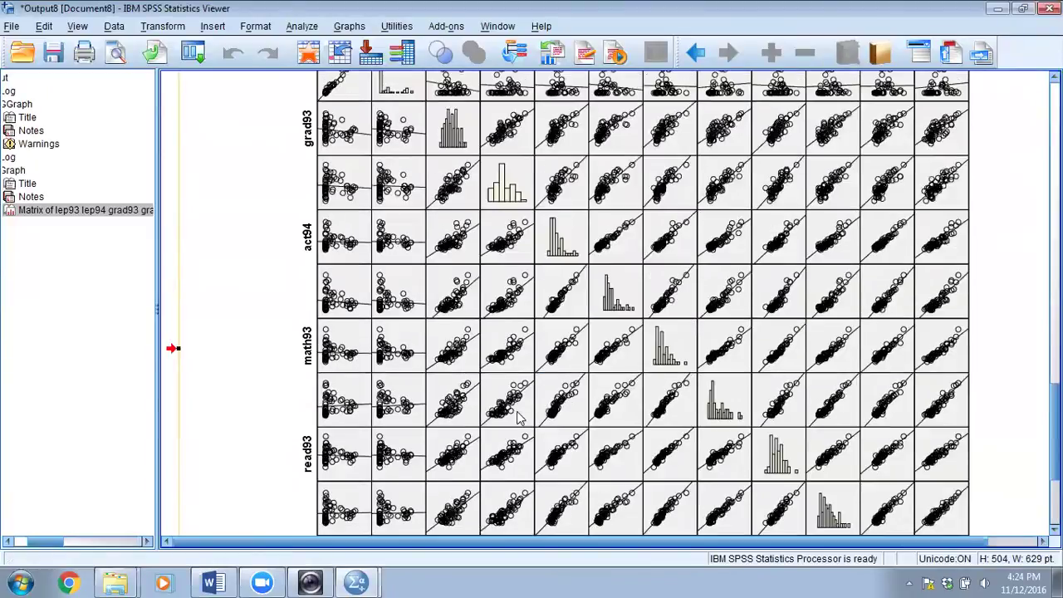
pyautogui.scroll(-1, 520, 419)
pyautogui.scroll(-3, 608, 343)
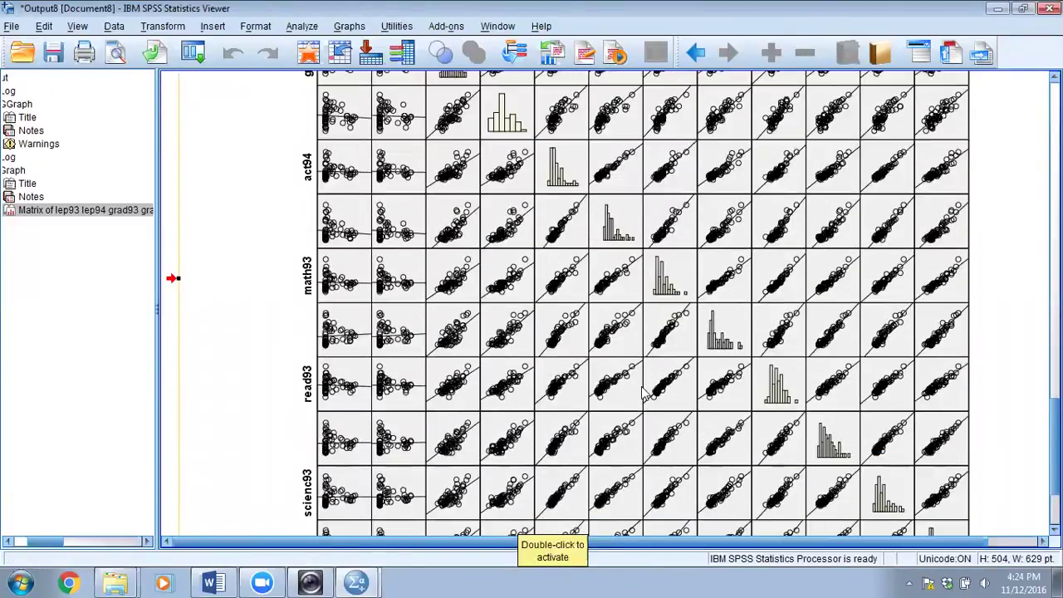
pyautogui.scroll(-3, 641, 391)
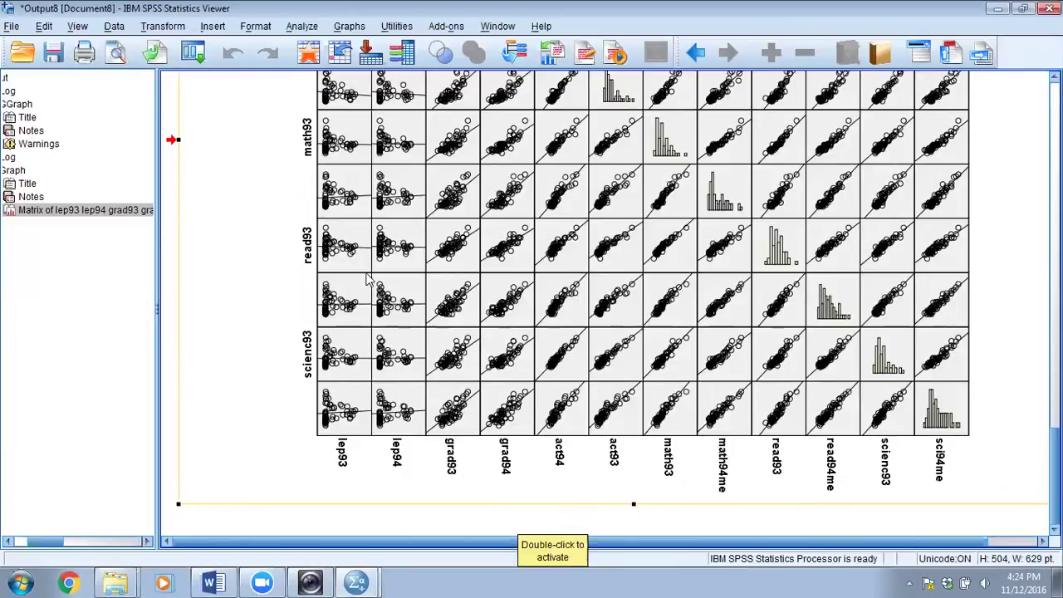
pyautogui.scroll(8, 362, 281)
pyautogui.scroll(-5, 366, 284)
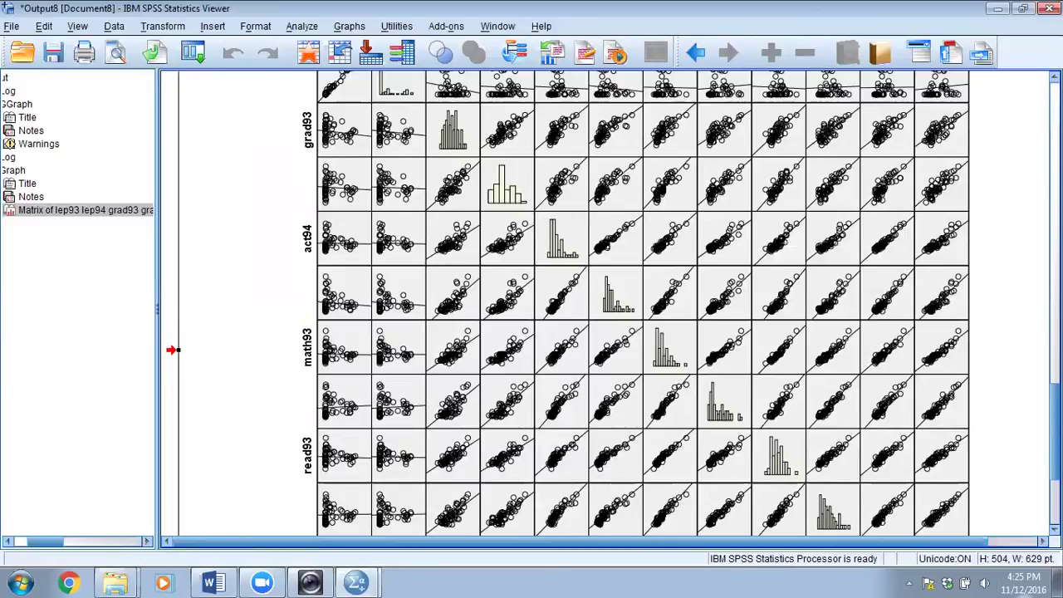
pyautogui.scroll(3, 407, 387)
pyautogui.scroll(-3, 407, 387)
pyautogui.scroll(-3, 407, 387)
pyautogui.scroll(2, 407, 387)
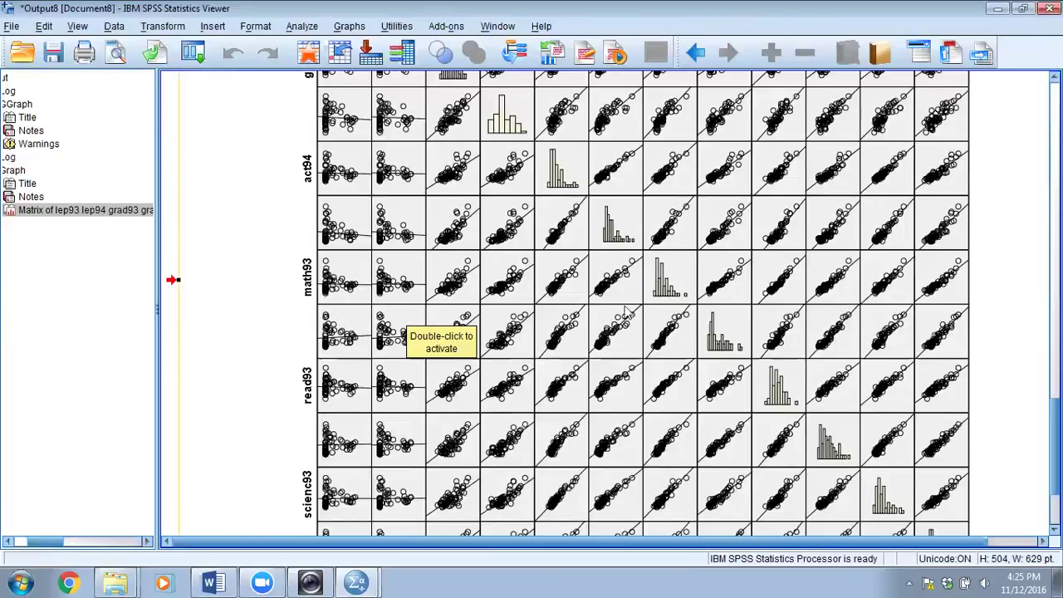
pyautogui.scroll(2, 629, 312)
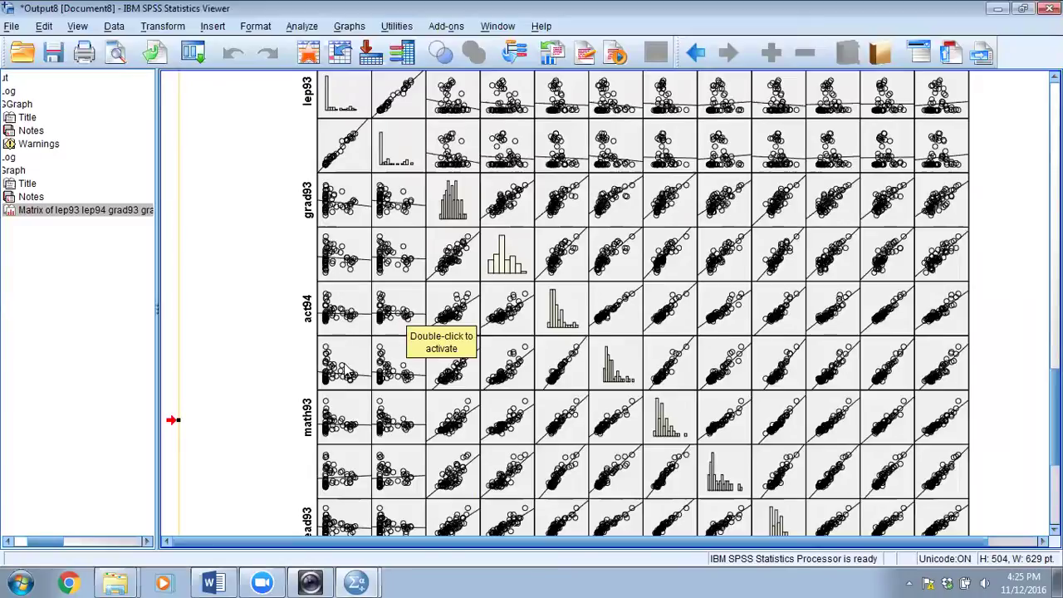
pyautogui.scroll(-4, 344, 420)
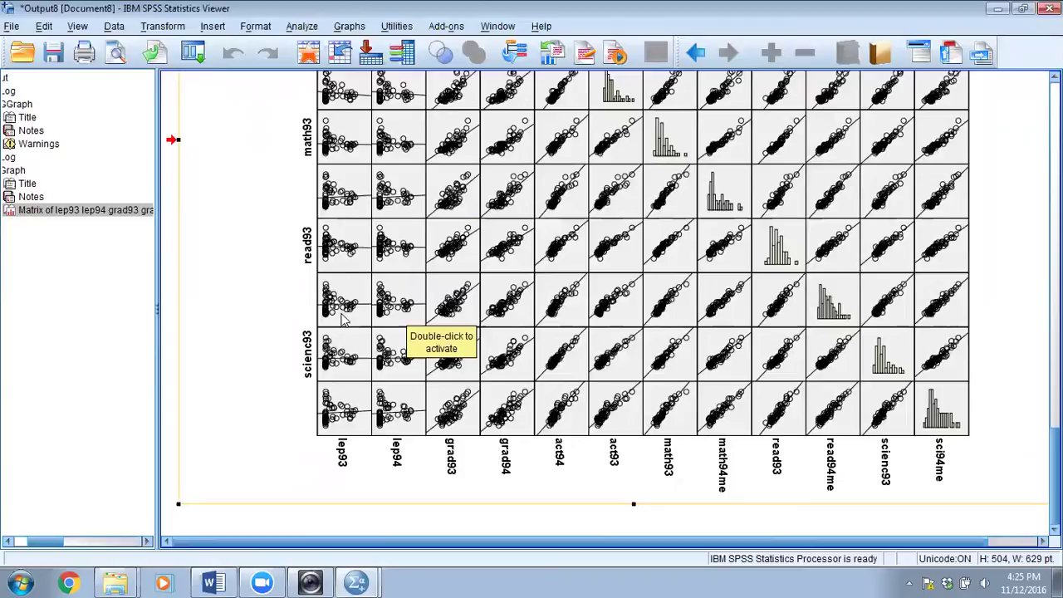
pyautogui.scroll(2, 342, 324)
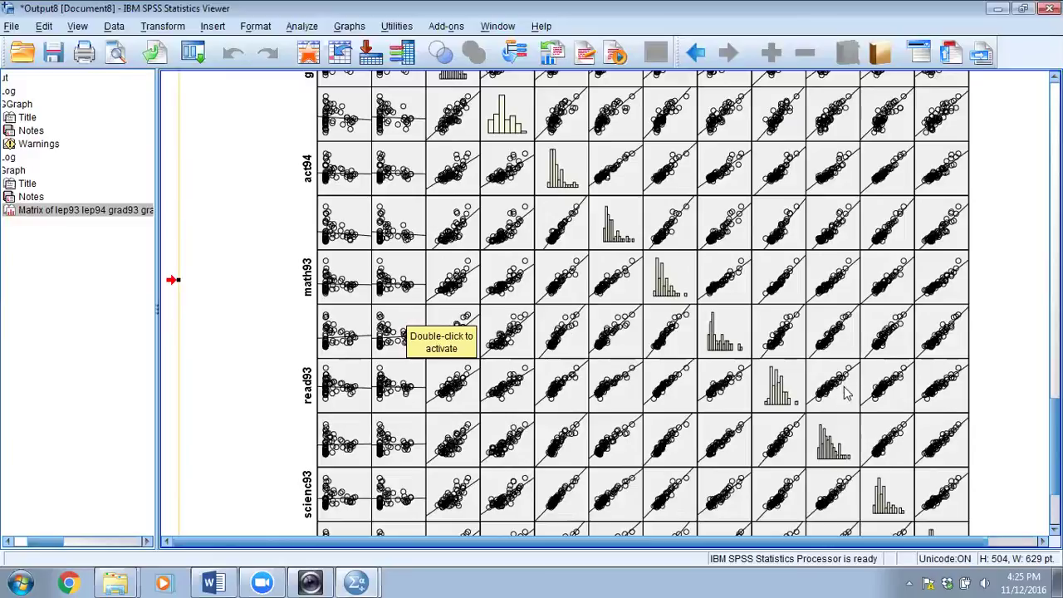
# Finish reviewing the scatterplot matrix down to its variable labels and close its output window without saving
pyautogui.scroll(5, 846, 397)
pyautogui.scroll(-4, 844, 399)
pyautogui.scroll(-3, 843, 401)
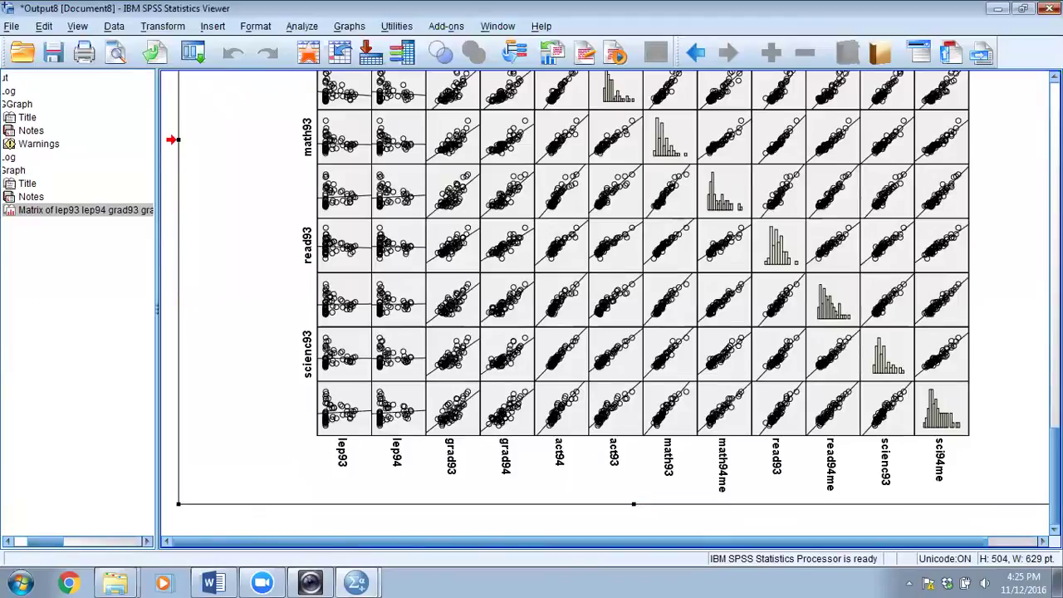
pyautogui.hotkey('alt', 'F4')
pyautogui.click(528, 310)
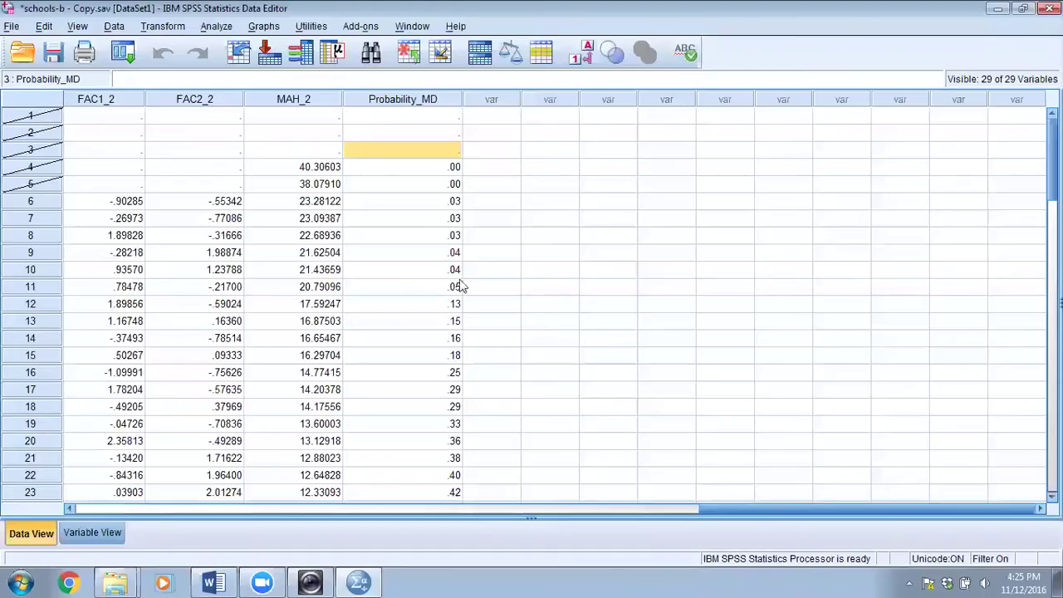
# Start a factor analysis and add lep93, lep94, grad93, grad94, act94 and act93 as variables
pyautogui.click(218, 27)
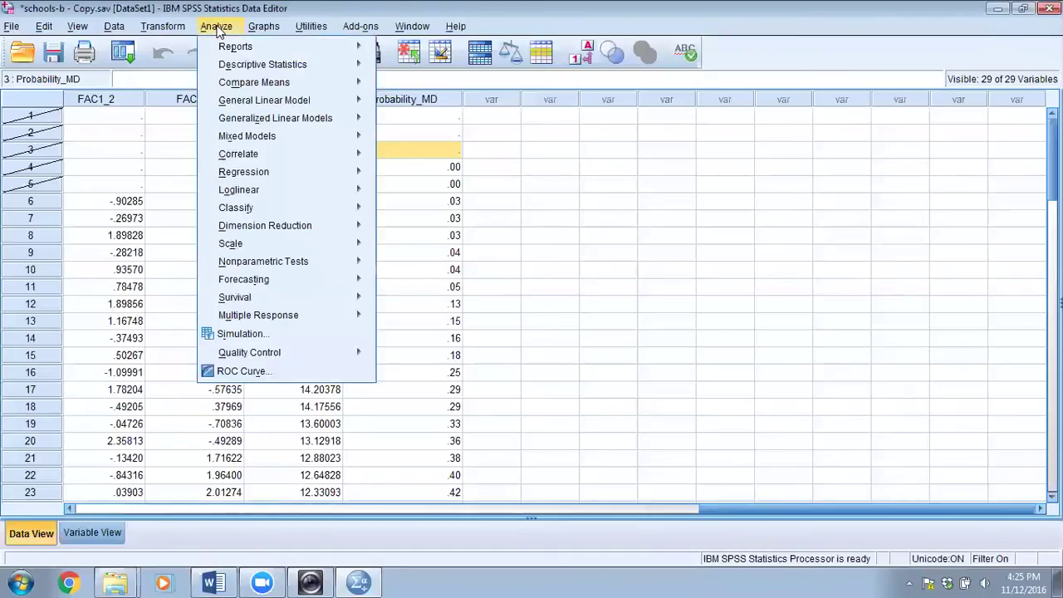
pyautogui.moveTo(281, 226)
pyautogui.click(399, 231)
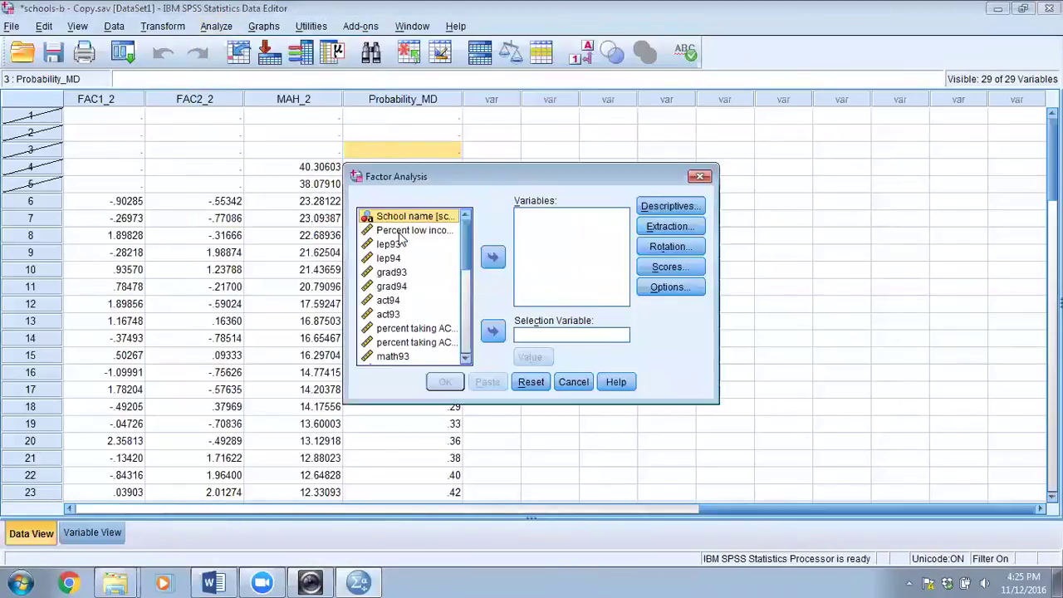
pyautogui.click(392, 246)
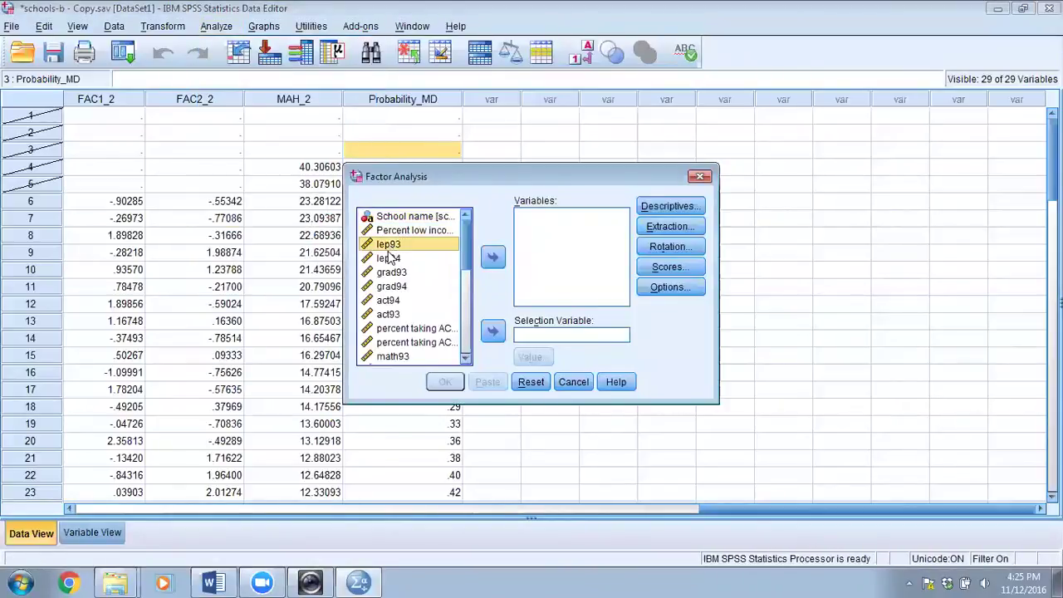
pyautogui.keyDown('shift'); pyautogui.click(388, 316); pyautogui.keyUp('shift')
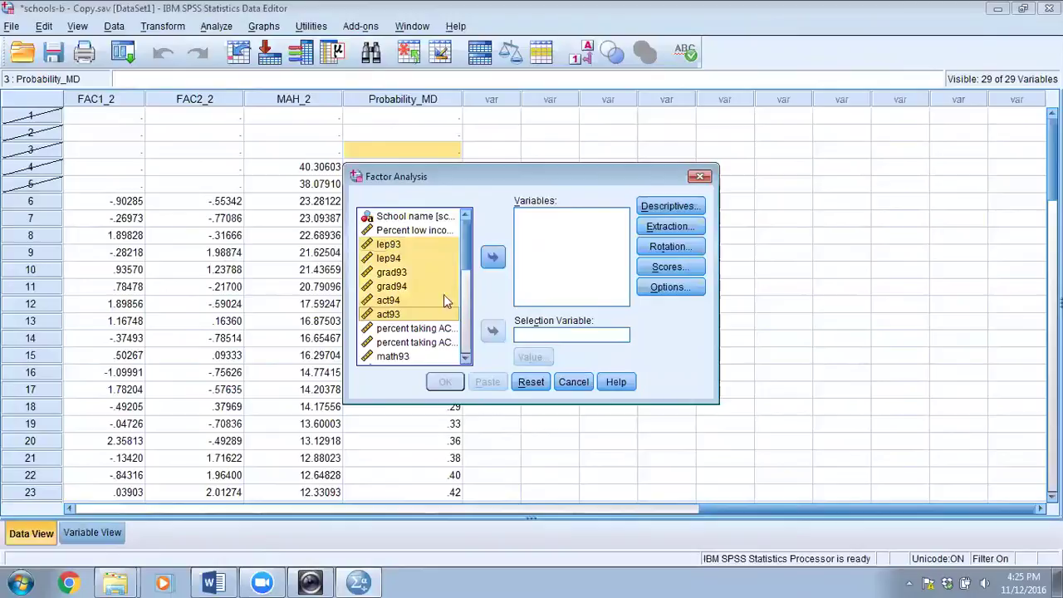
pyautogui.click(492, 258)
# Add math93, math94me, read93, read94me, scienc93 and sci94me to the factor analysis variables
pyautogui.click(392, 272)
pyautogui.keyDown('shift'); pyautogui.click(401, 286); pyautogui.keyUp('shift')
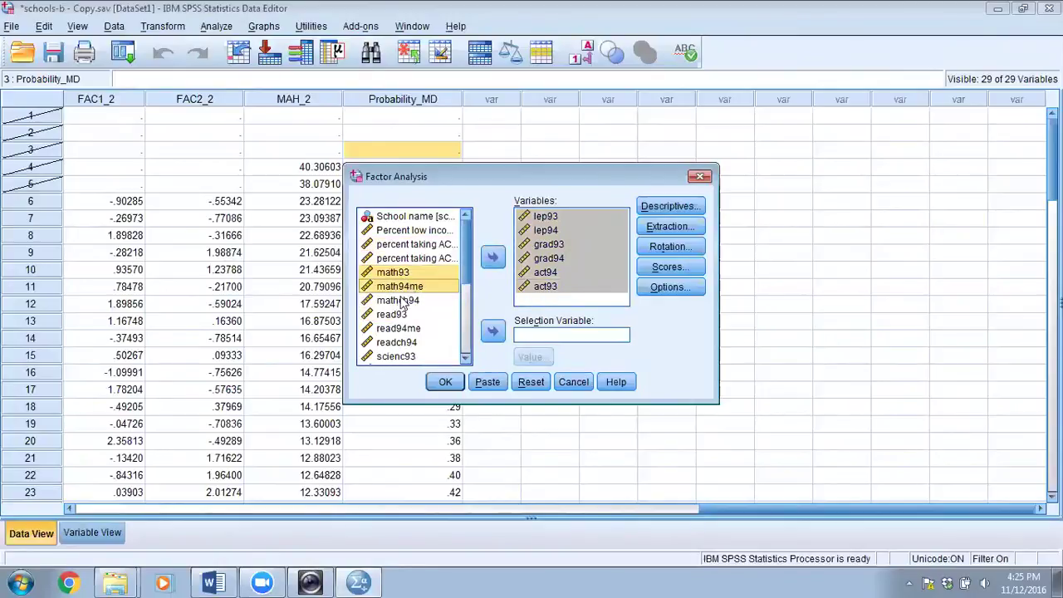
pyautogui.keyDown('ctrl'); pyautogui.click(392, 315); pyautogui.keyUp('ctrl')
pyautogui.keyDown('ctrl'); pyautogui.click(398, 328); pyautogui.keyUp('ctrl')
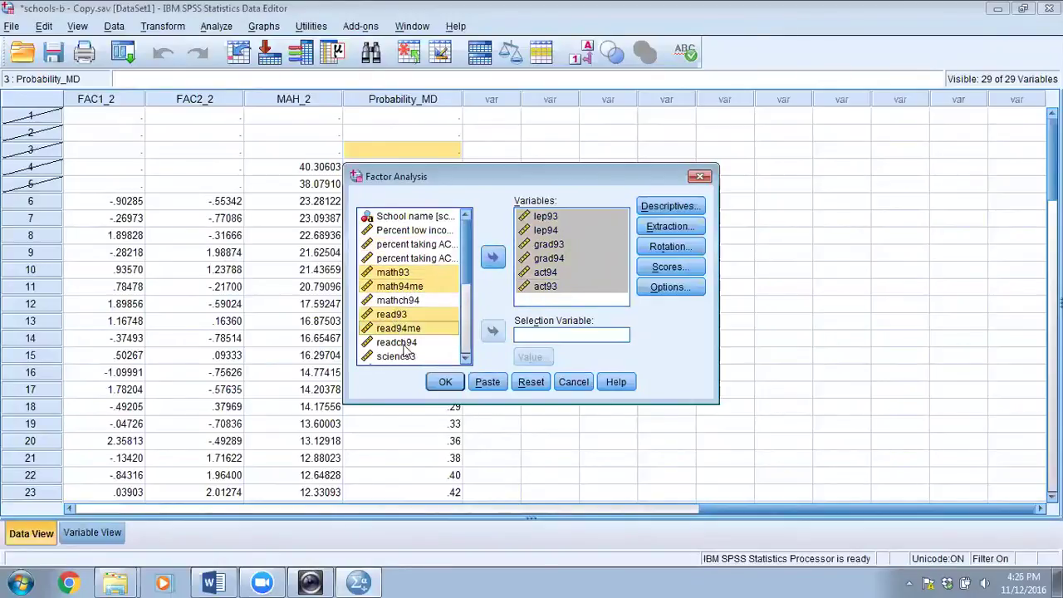
pyautogui.click(467, 359)
pyautogui.click(467, 359)
pyautogui.click(468, 359)
pyautogui.click(468, 359)
pyautogui.keyDown('ctrl'); pyautogui.click(396, 301); pyautogui.keyUp('ctrl')
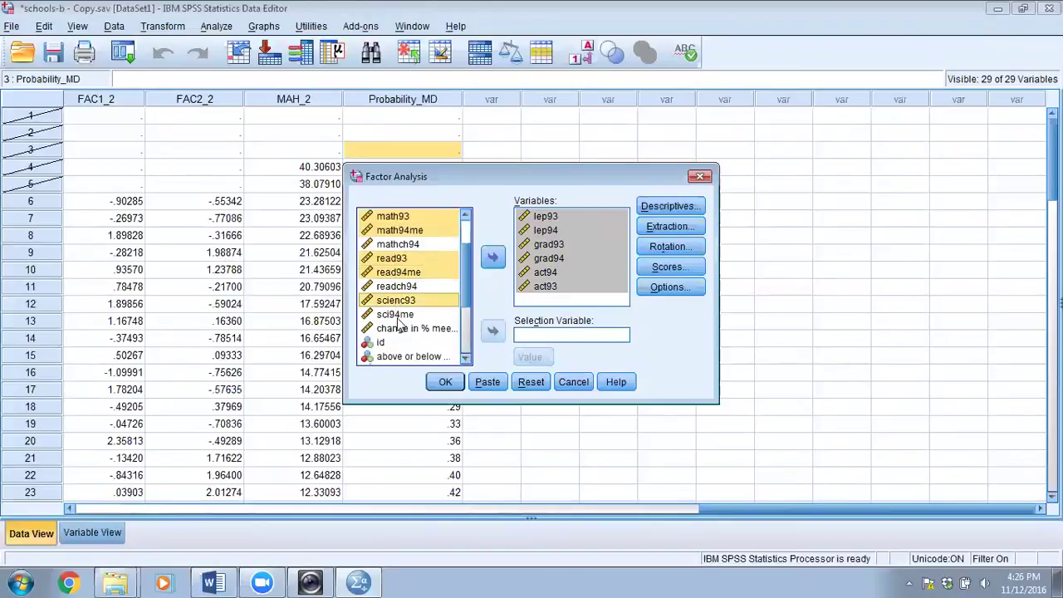
pyautogui.keyDown('ctrl'); pyautogui.click(395, 315); pyautogui.keyUp('ctrl')
pyautogui.click(493, 258)
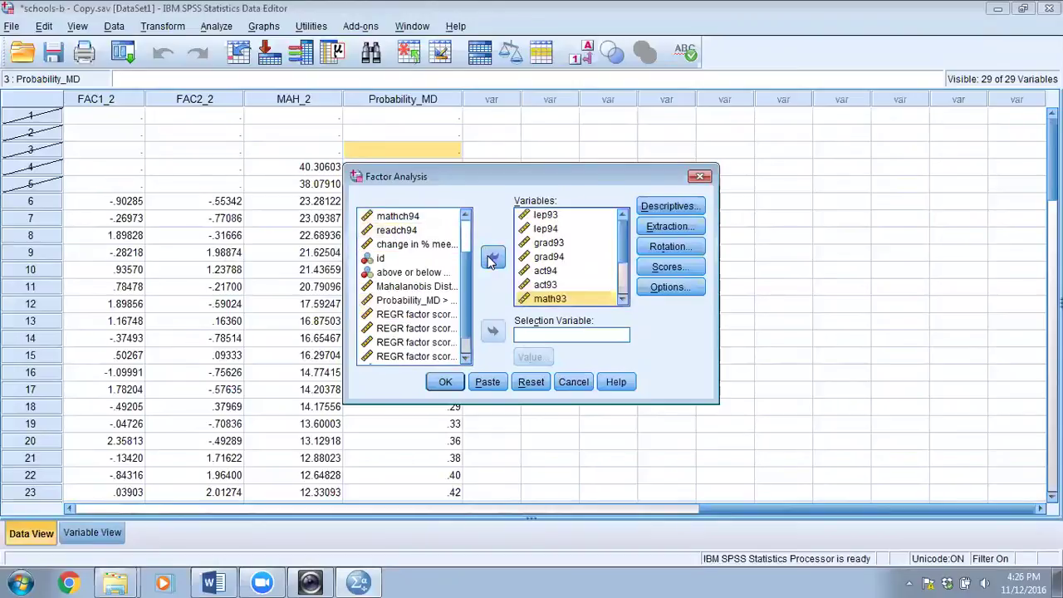
# Request correlation coefficients, the reproduced correlation matrix, and the KMO and Bartlett's test of sphericity in the factor analysis descriptives
pyautogui.click(663, 210)
pyautogui.click(459, 295)
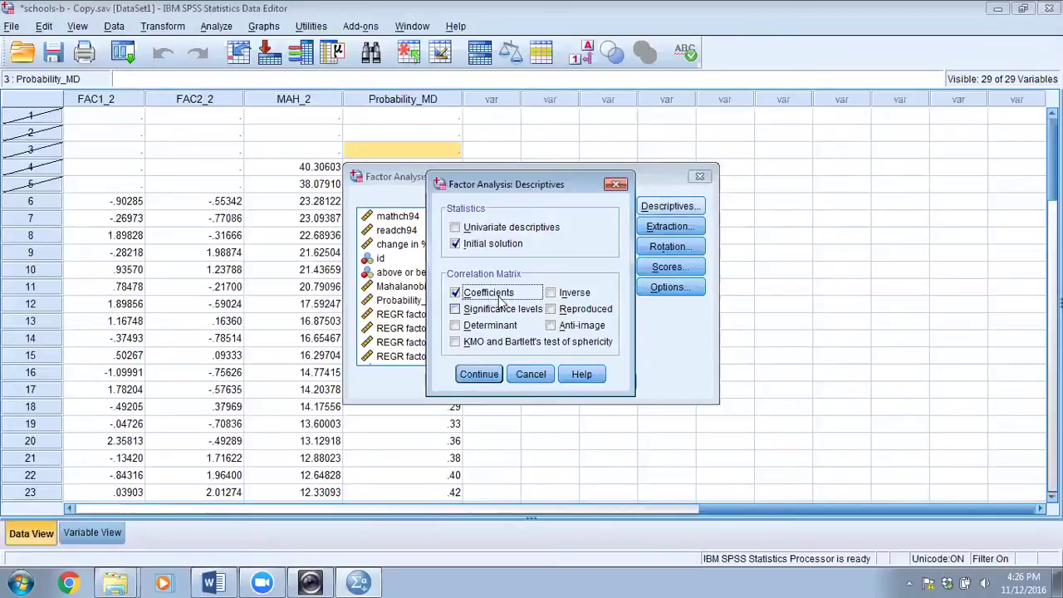
pyautogui.click(551, 310)
pyautogui.click(457, 343)
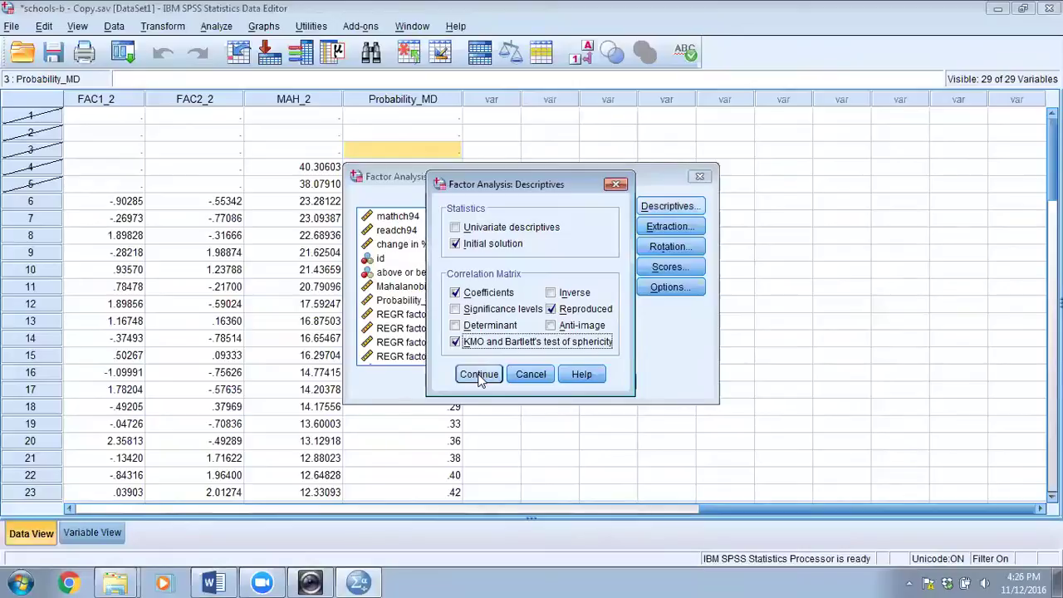
pyautogui.click(474, 379)
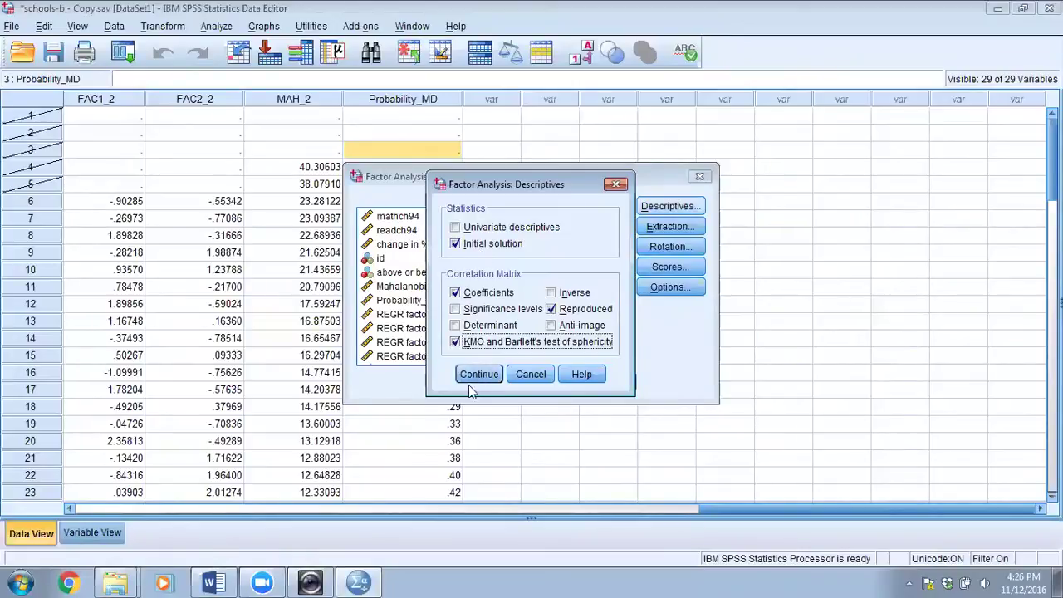
# Add a scree plot to the extraction output, keeping principal components and eigenvalues greater than 1
pyautogui.click(681, 226)
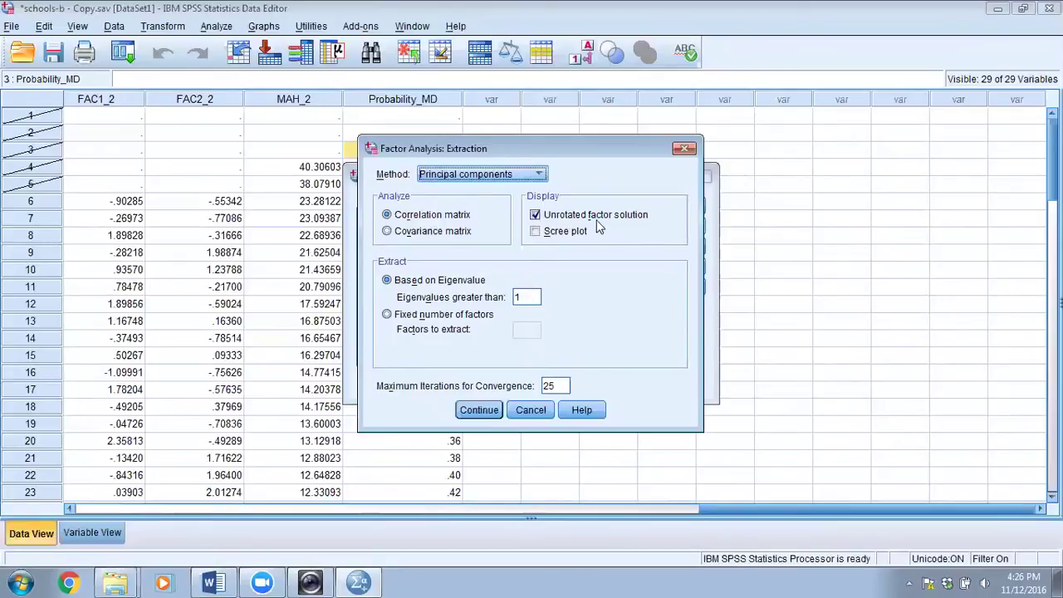
pyautogui.click(536, 234)
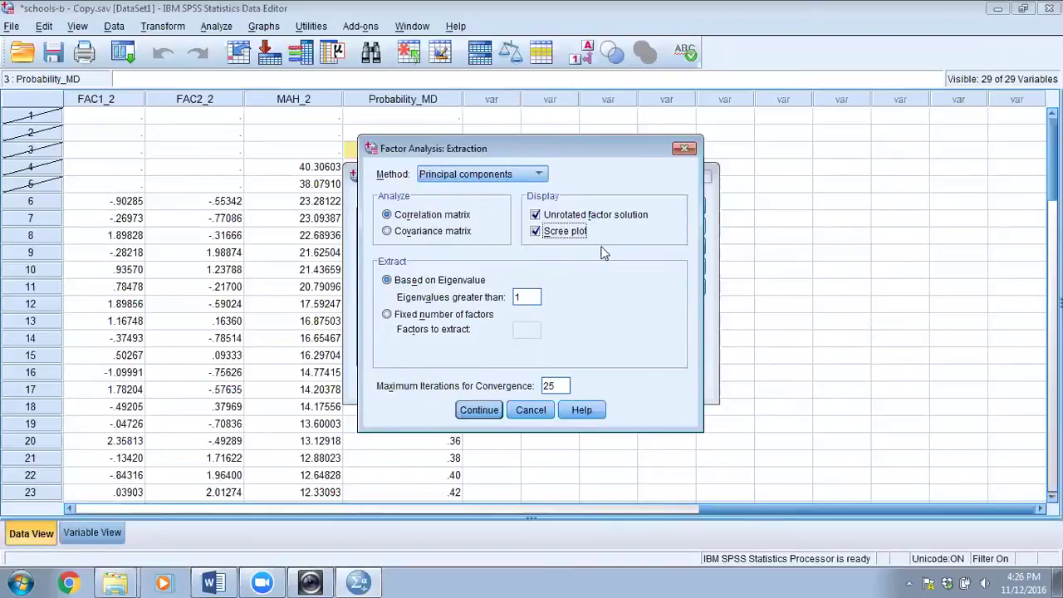
pyautogui.click(481, 407)
# Set the factor rotation method to Varimax with the rotated solution displayed
pyautogui.click(658, 247)
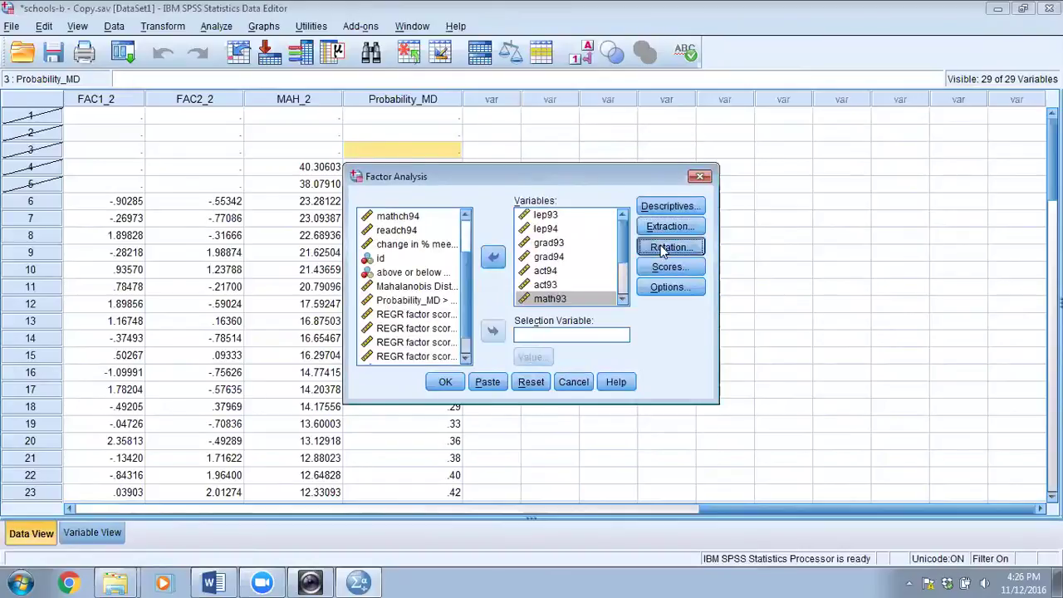
pyautogui.click(445, 240)
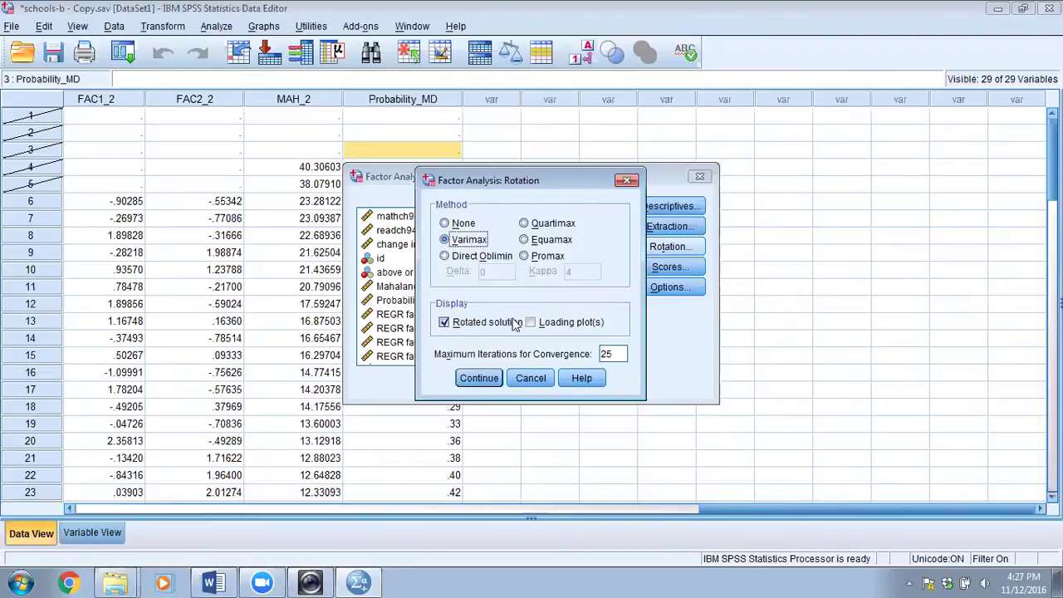
pyautogui.click(463, 379)
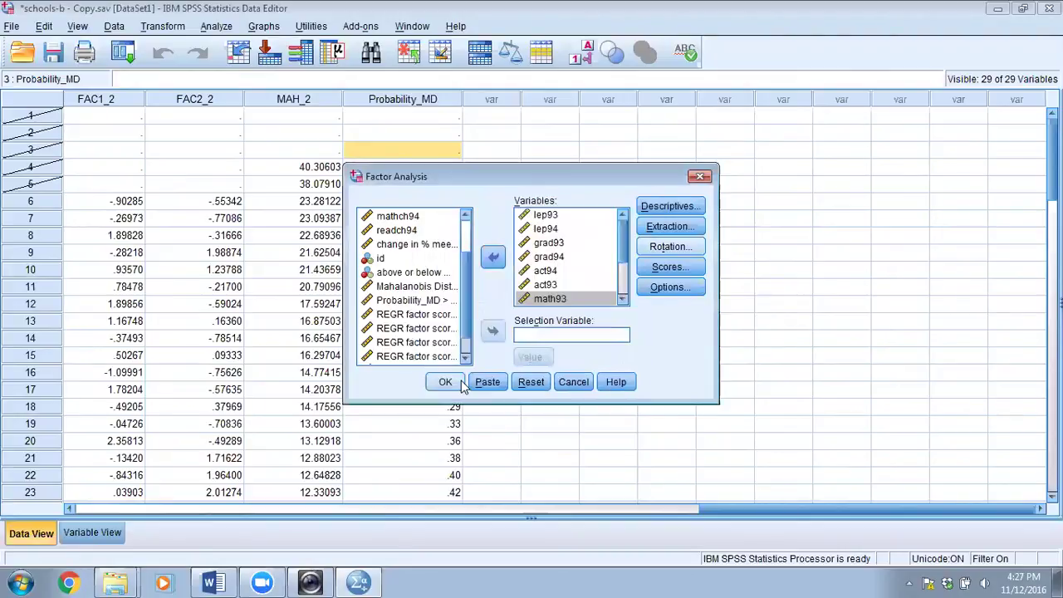
# Save the factor scores as variables using the Regression method
pyautogui.click(675, 267)
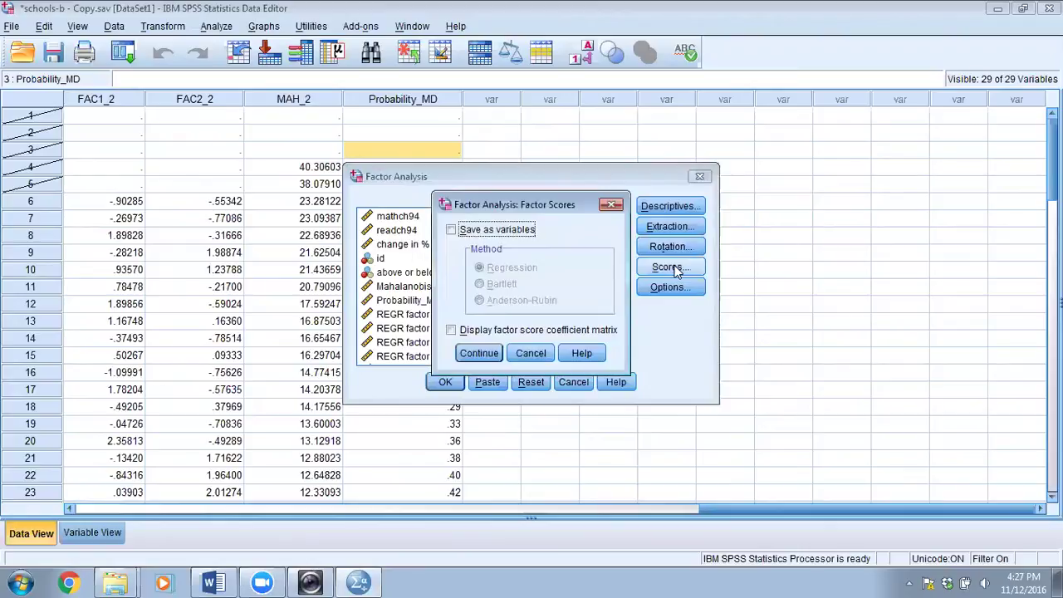
pyautogui.click(451, 230)
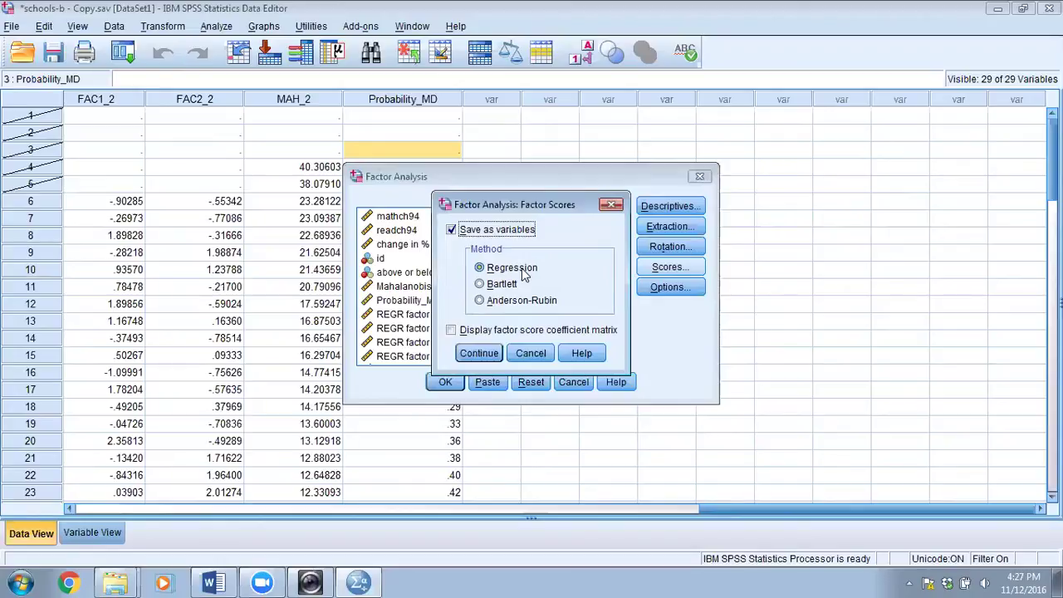
pyautogui.click(478, 354)
# Set missing values to exclude cases listwise and run the factor analysis
pyautogui.click(653, 287)
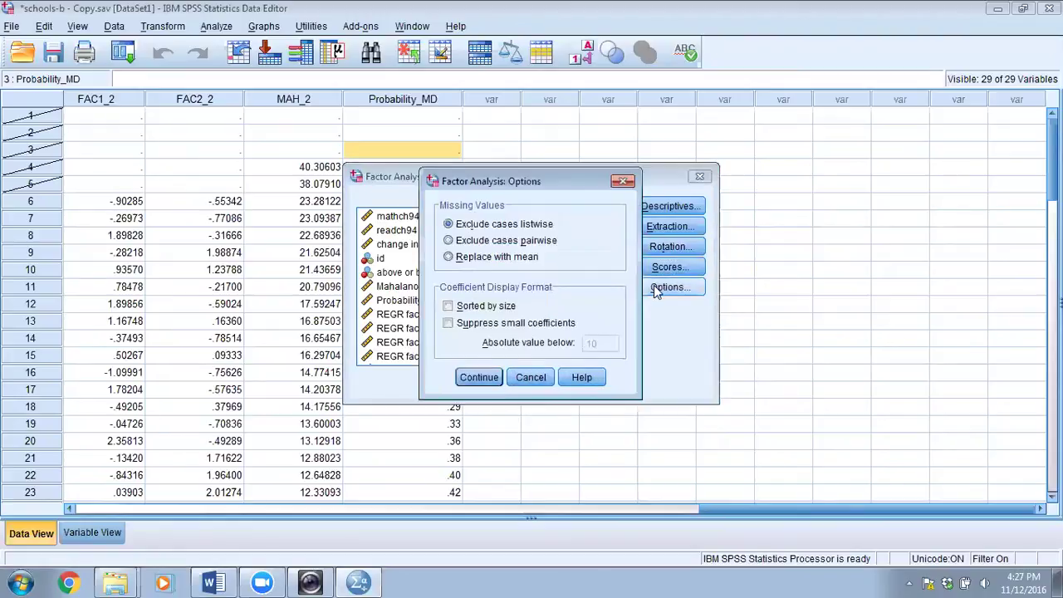
pyautogui.click(449, 225)
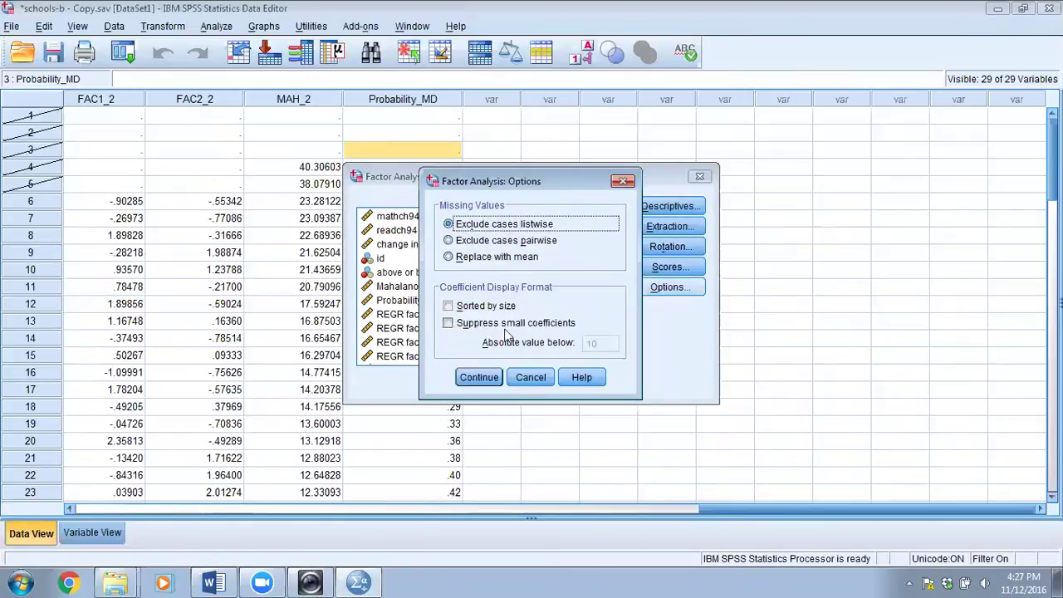
pyautogui.click(479, 378)
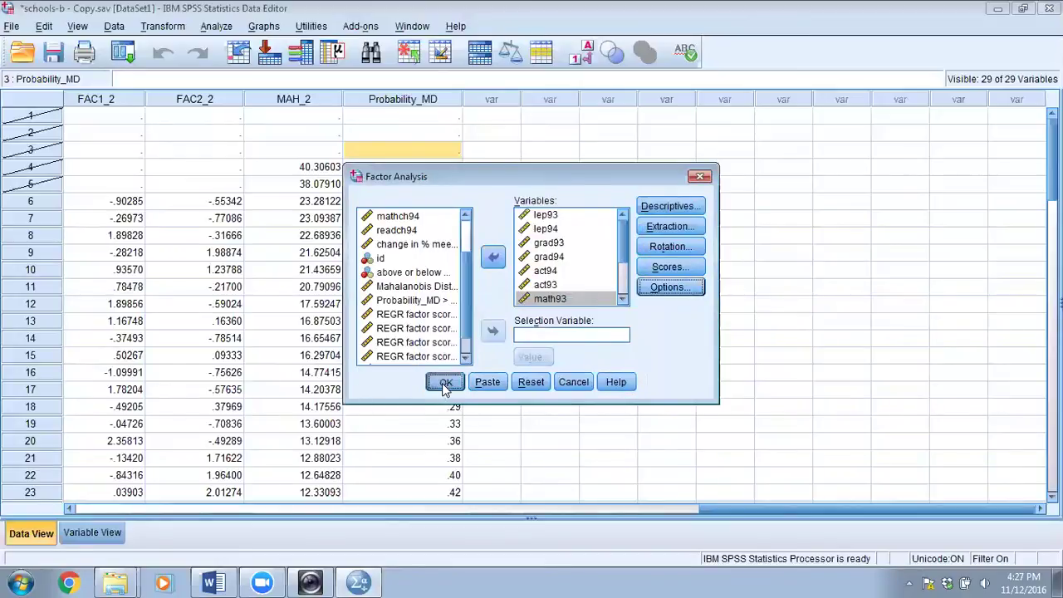
pyautogui.click(444, 383)
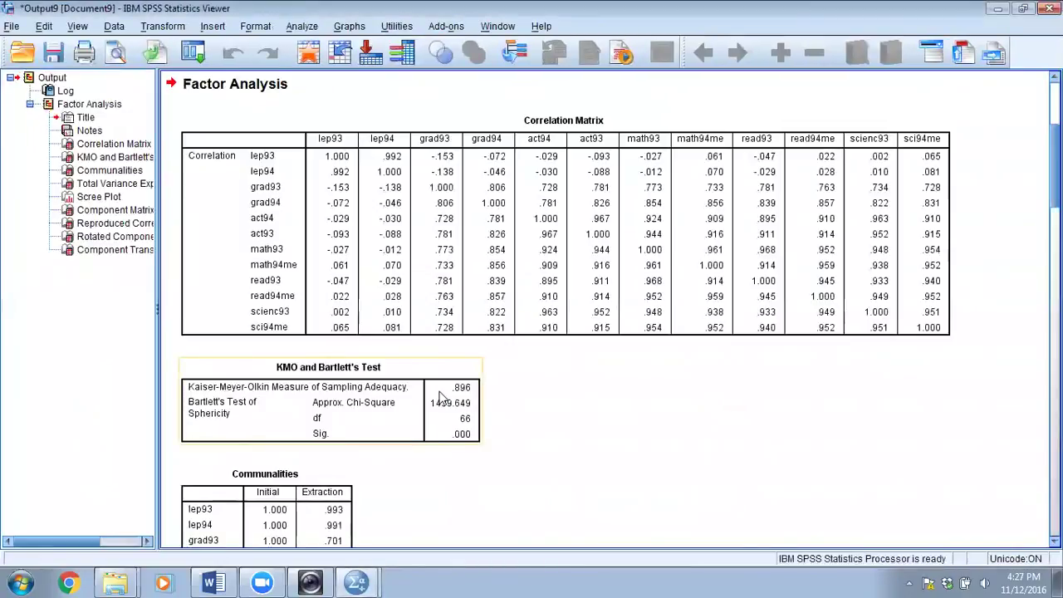
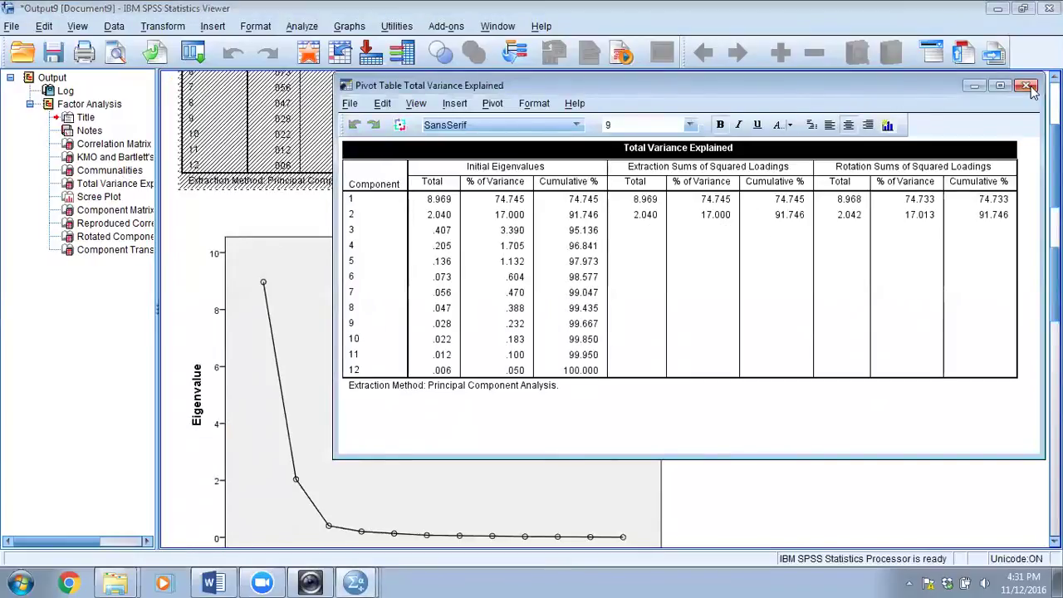
# Close the Total Variance Explained pivot table window and examine the factor analysis output from the correlation matrix down to the communalities
pyautogui.click(1027, 85)
pyautogui.scroll(10, 787, 325)
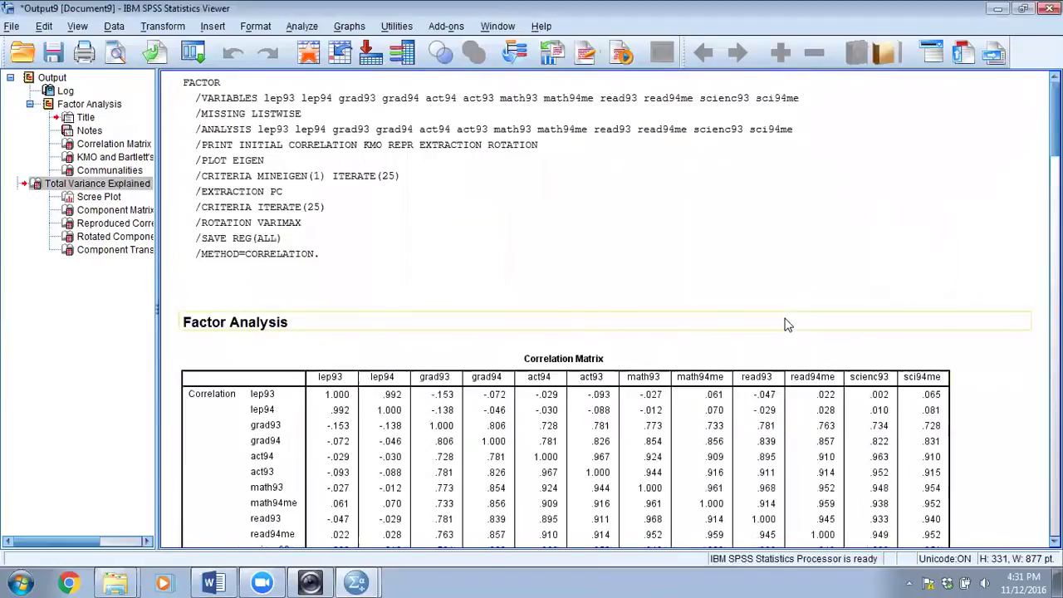
pyautogui.scroll(-10, 788, 325)
pyautogui.scroll(10, 784, 325)
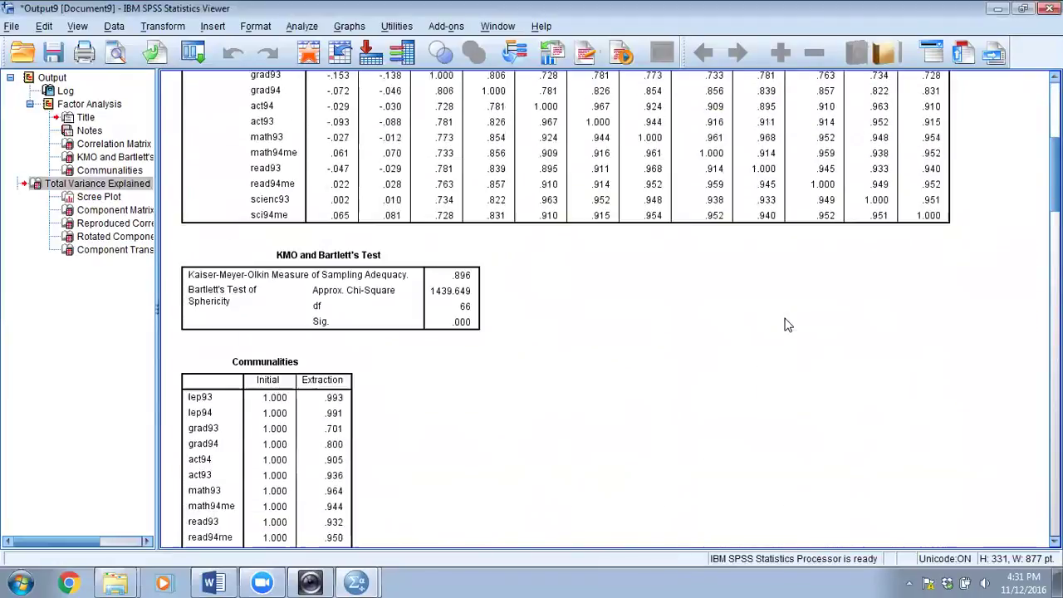
pyautogui.click(91, 105)
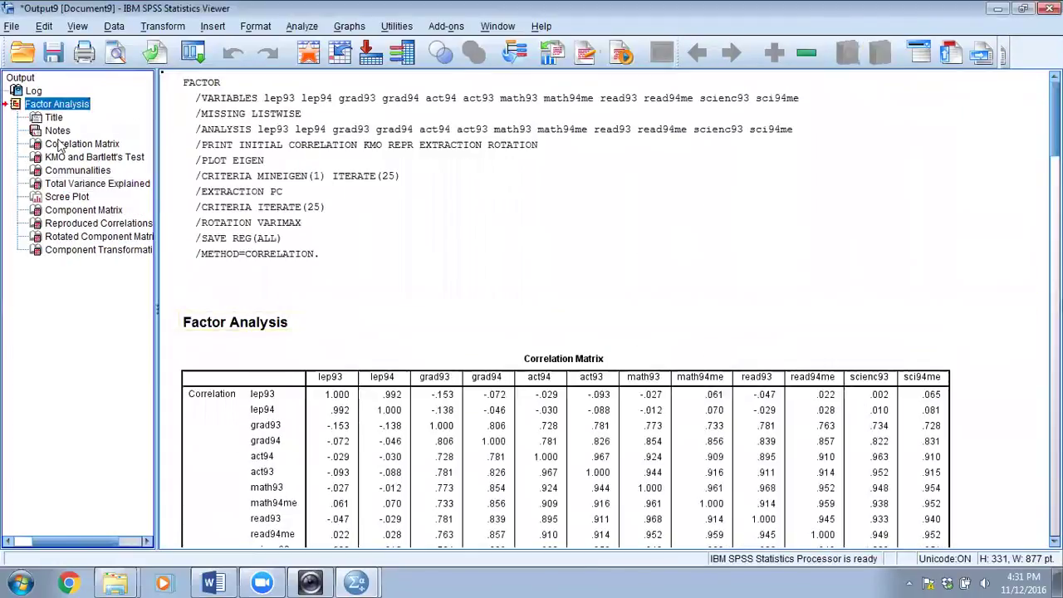
pyautogui.scroll(-10, 213, 216)
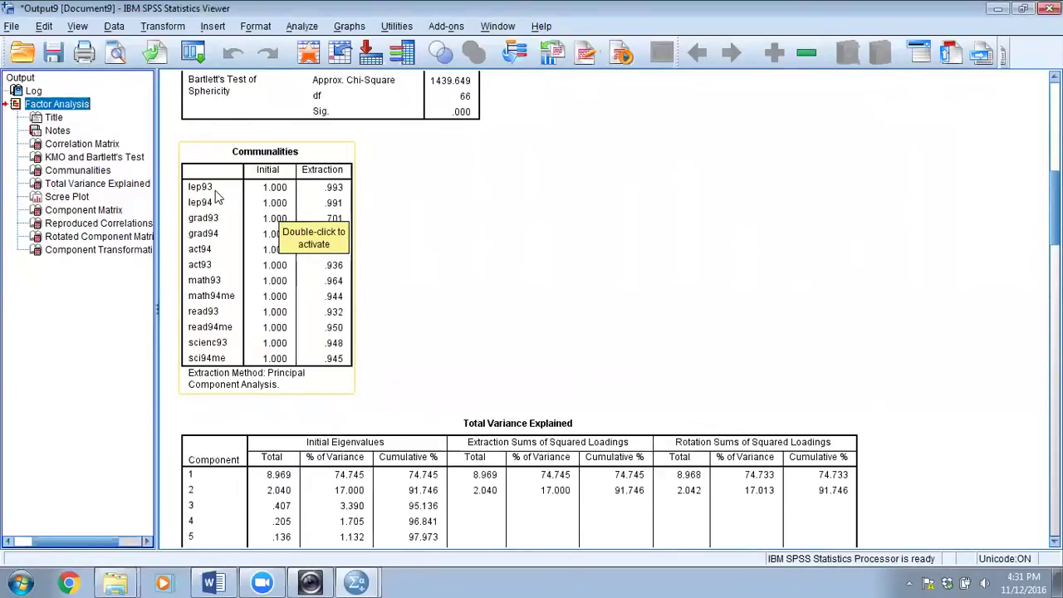
pyautogui.click(389, 213)
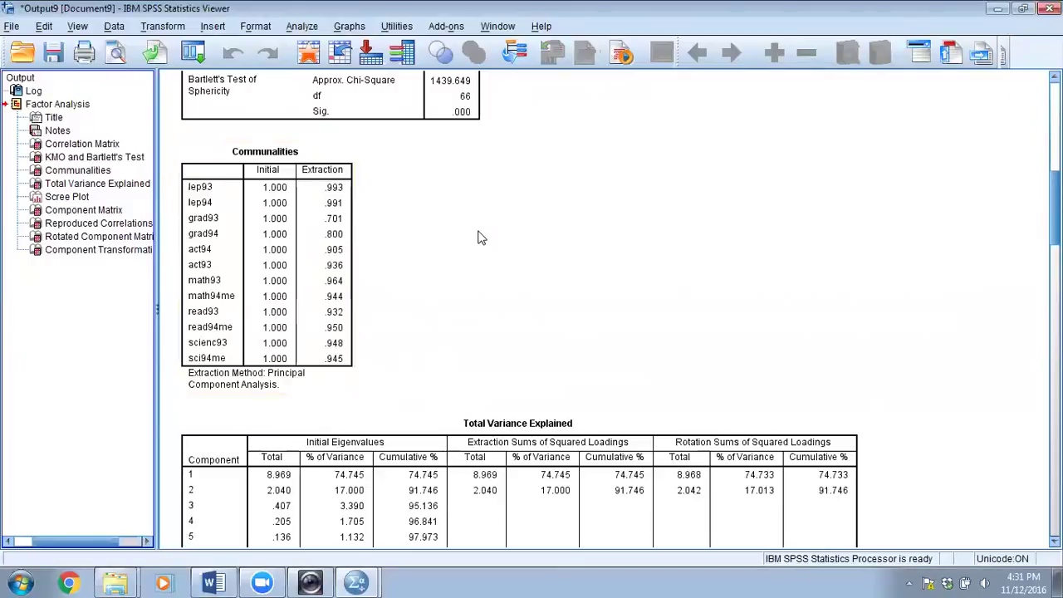
pyautogui.click(451, 486)
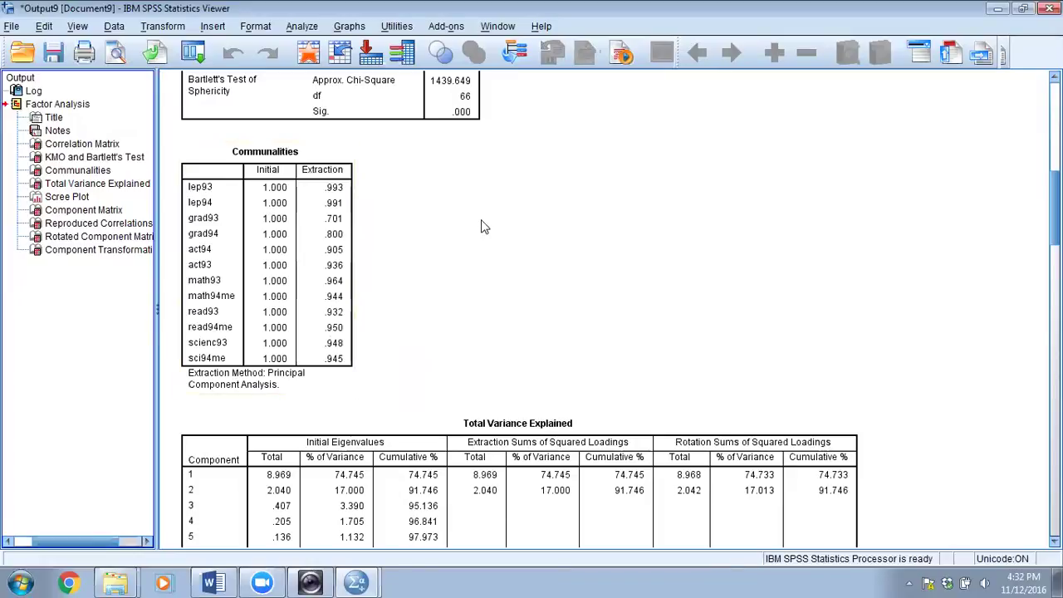
# Examine the Total Variance Explained table, comparing initial, extraction and rotation sums for the components, and the scree plot
pyautogui.scroll(-5, 407, 227)
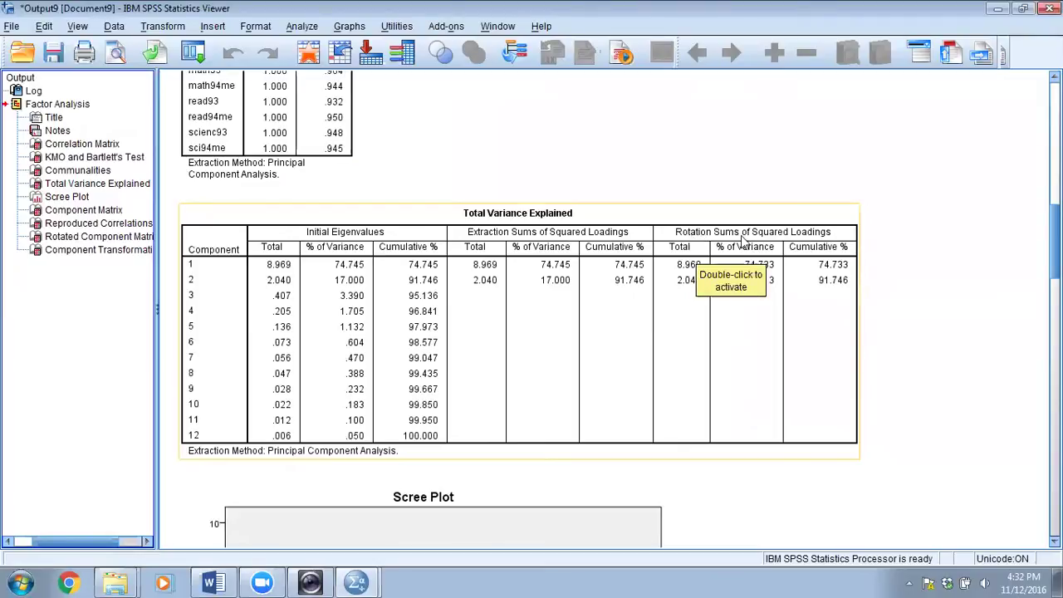
pyautogui.click(814, 316)
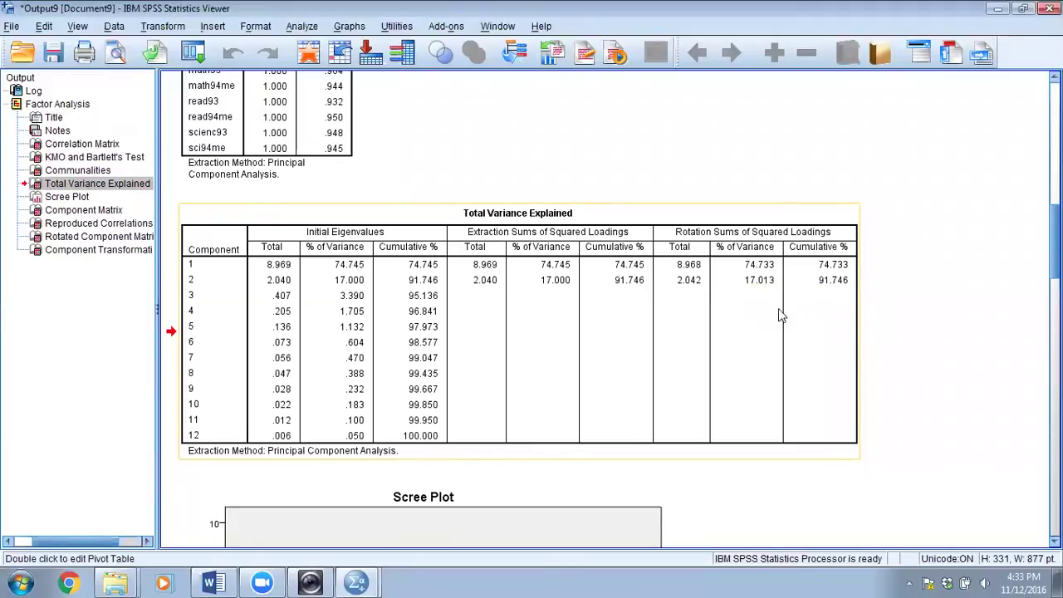
pyautogui.scroll(-3, 840, 301)
pyautogui.scroll(4, 757, 326)
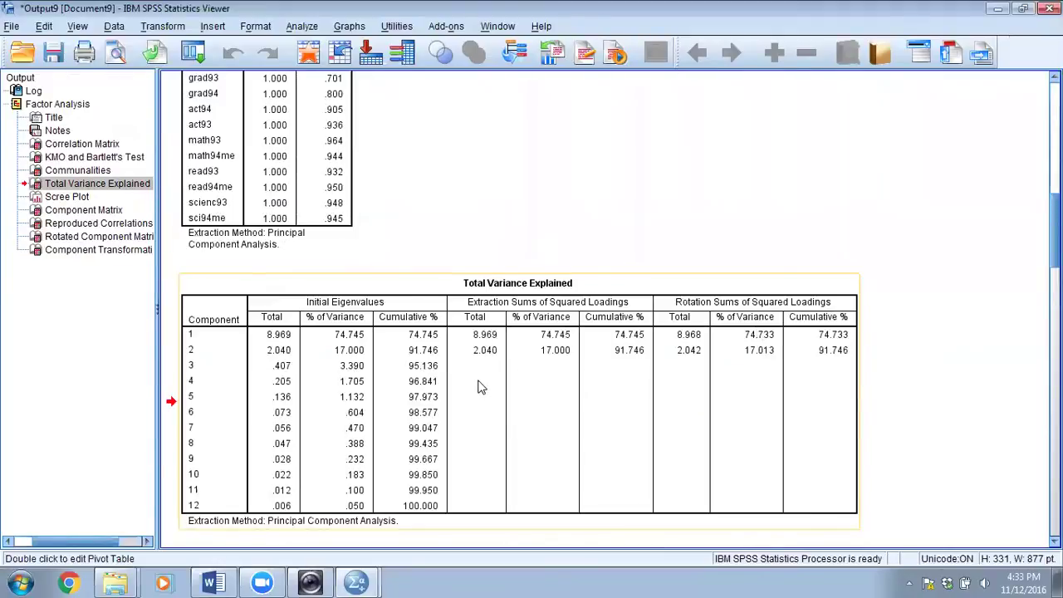
pyautogui.scroll(-8, 488, 349)
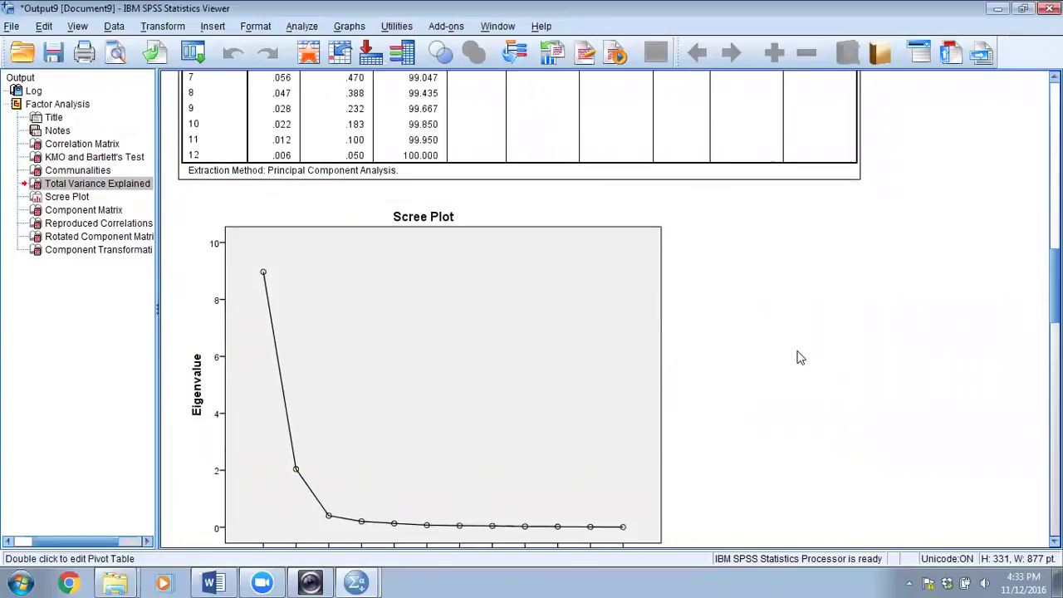
# Compare the scree plot with the Total Variance Explained table, and switch to the Word document to read the criteria for retaining components
pyautogui.scroll(-2, 797, 356)
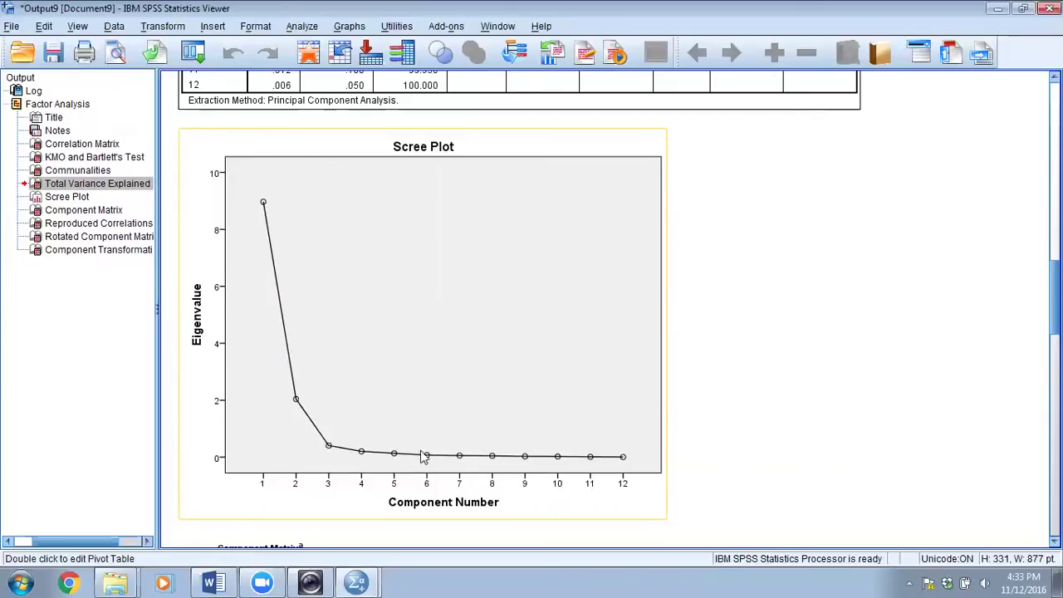
pyautogui.scroll(6, 415, 349)
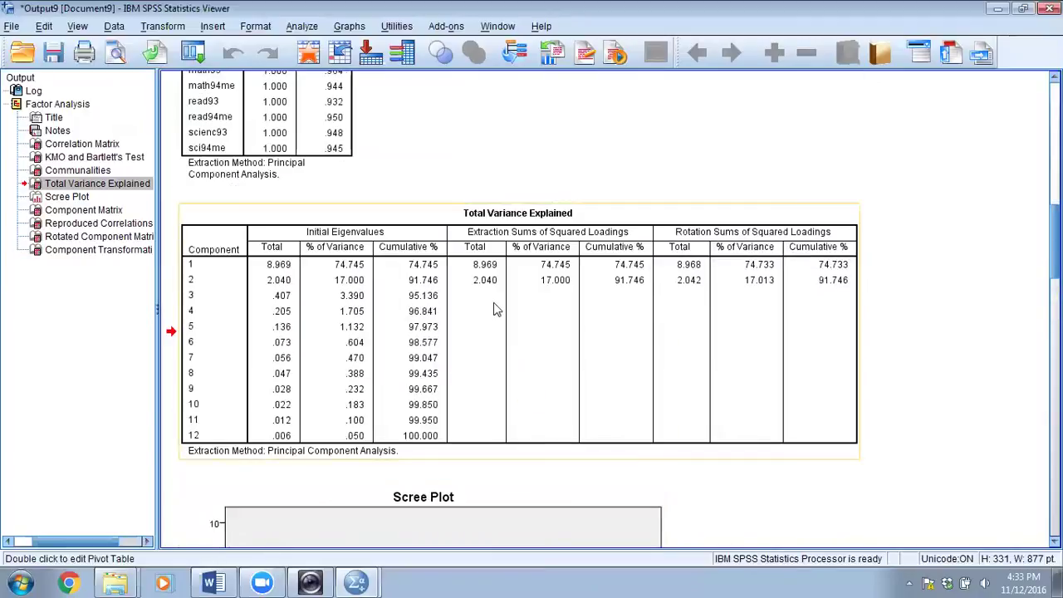
pyautogui.scroll(-1, 747, 295)
pyautogui.scroll(-6, 772, 291)
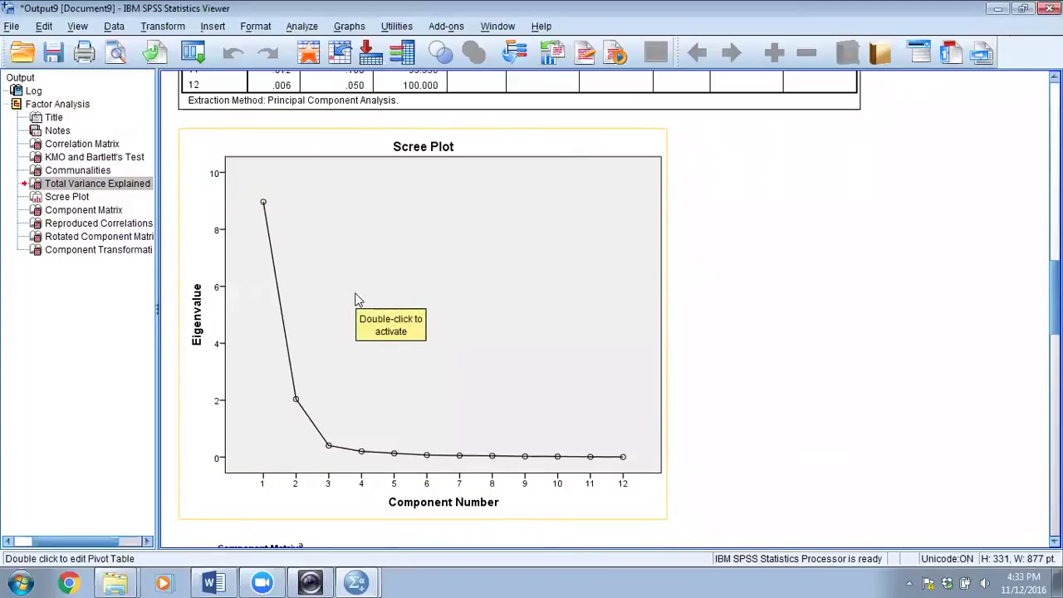
pyautogui.click(213, 583)
pyautogui.scroll(-3, 420, 408)
pyautogui.scroll(-3, 420, 408)
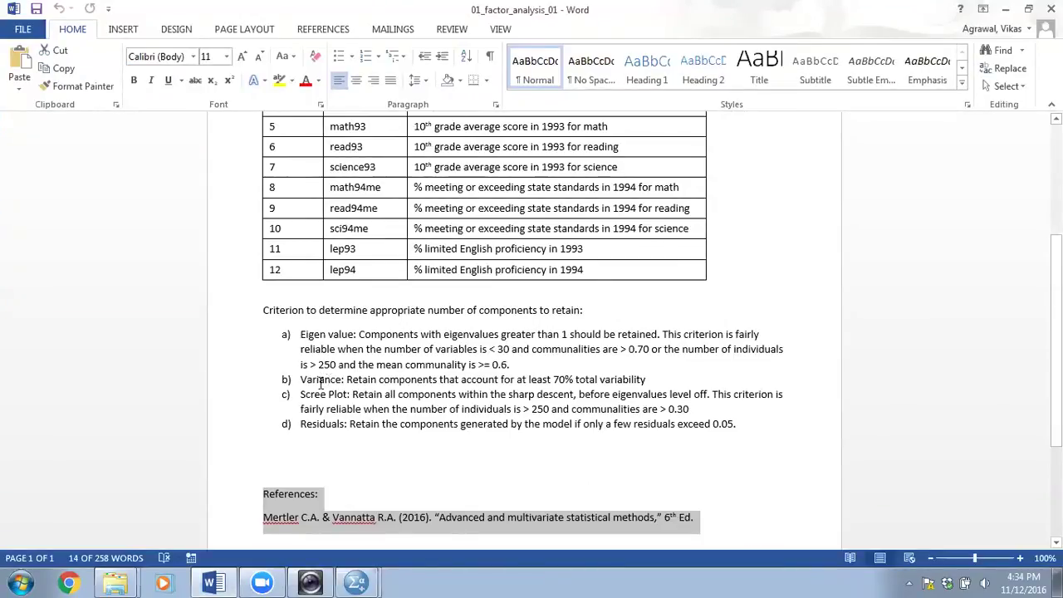
# Check the rotated variance percentages and the scree plot in the SPSS output against the component retention criteria in the Word document
pyautogui.click(213, 582)
pyautogui.scroll(5, 386, 352)
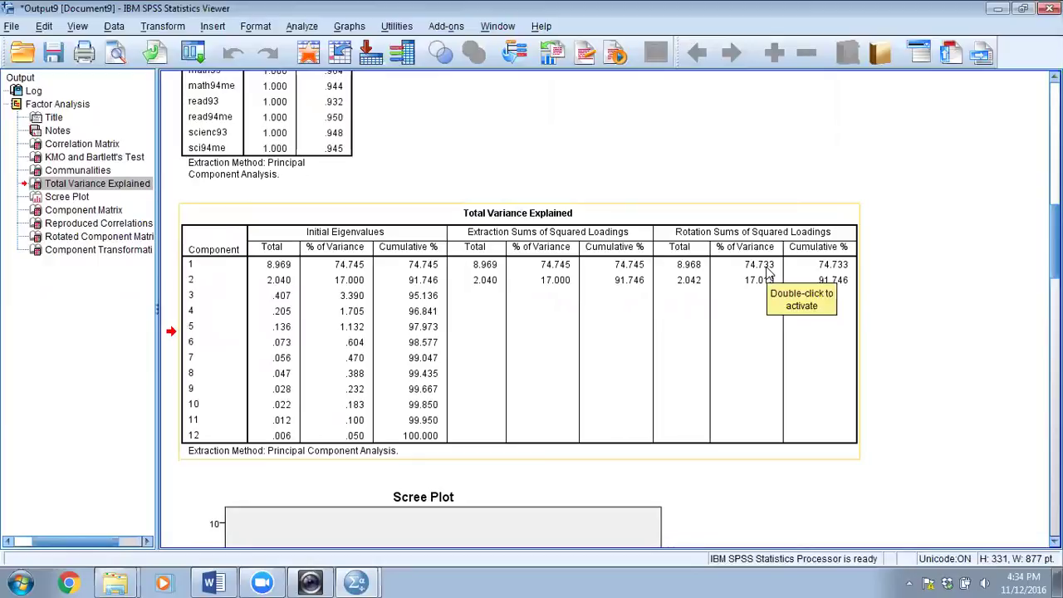
pyautogui.scroll(-2, 519, 363)
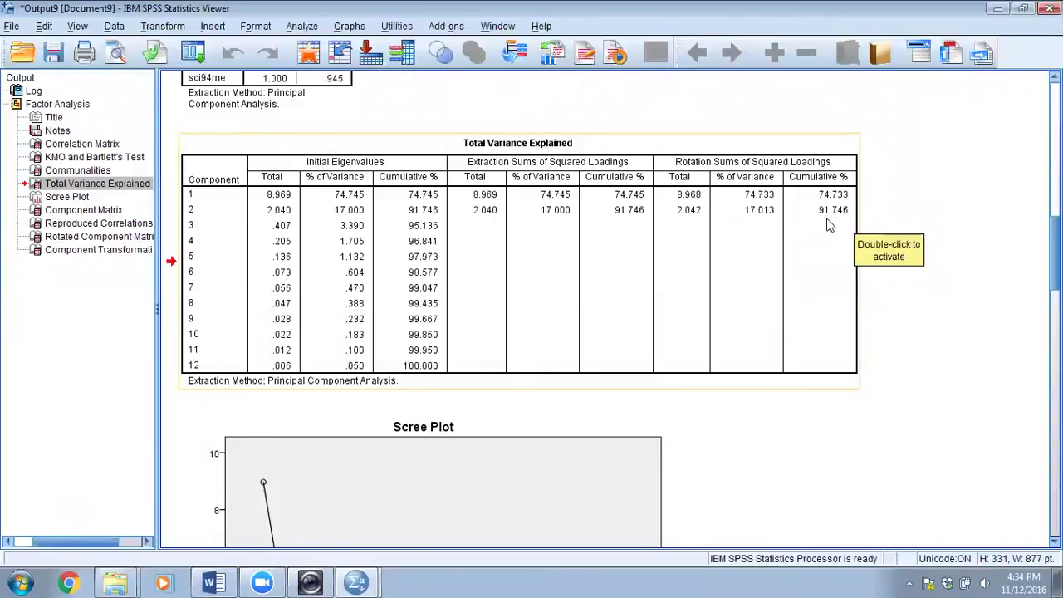
pyautogui.scroll(-5, 753, 325)
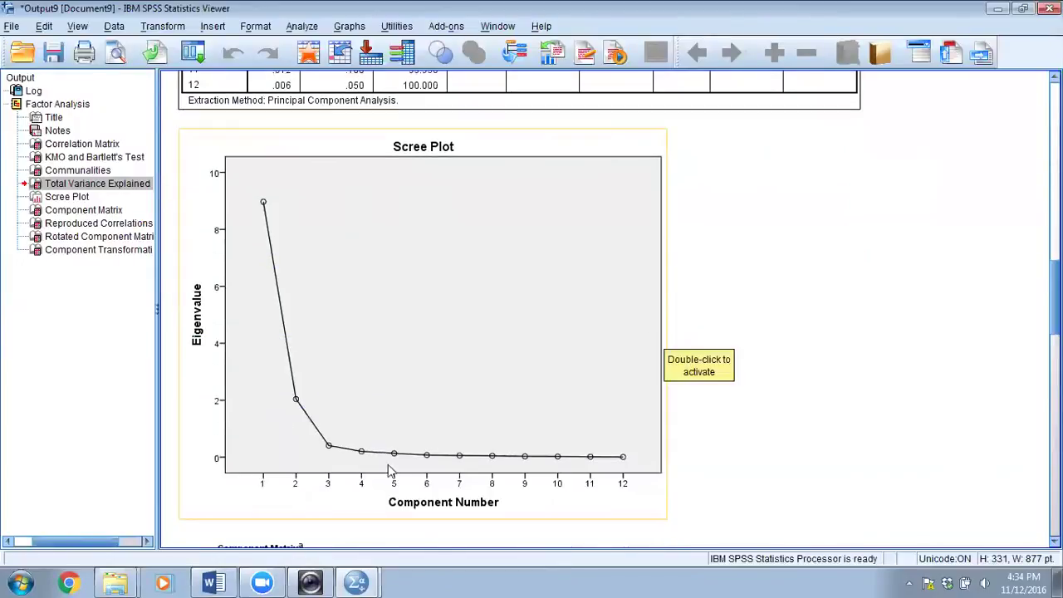
pyautogui.click(213, 582)
pyautogui.scroll(-1, 308, 399)
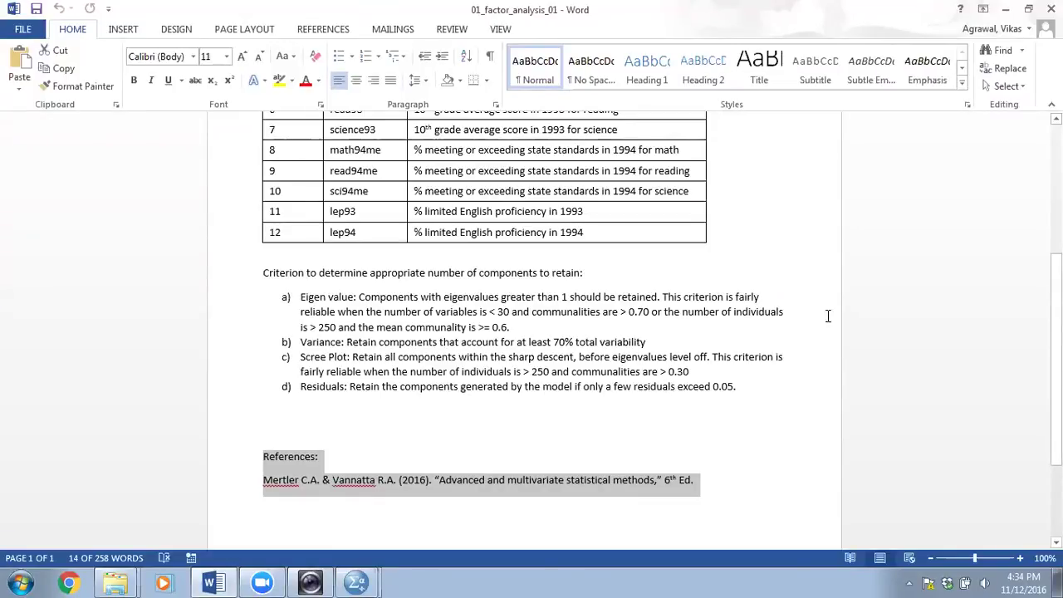
pyautogui.click(212, 583)
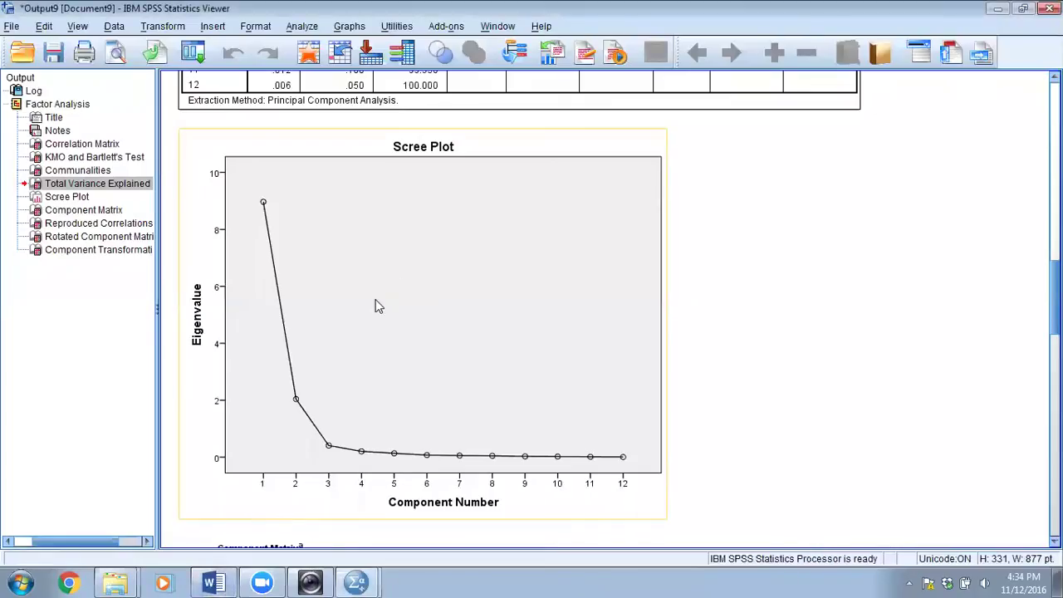
# Compare the Reproduced Correlations table and its residuals with the original correlation matrix and the component matrix
pyautogui.scroll(-10, 374, 303)
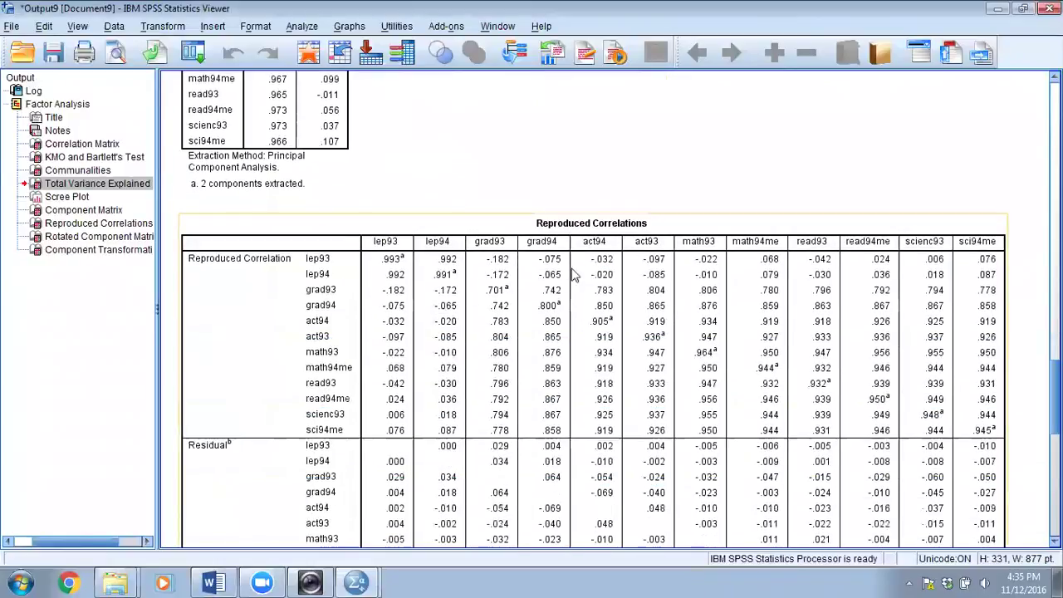
pyautogui.scroll(-2, 482, 303)
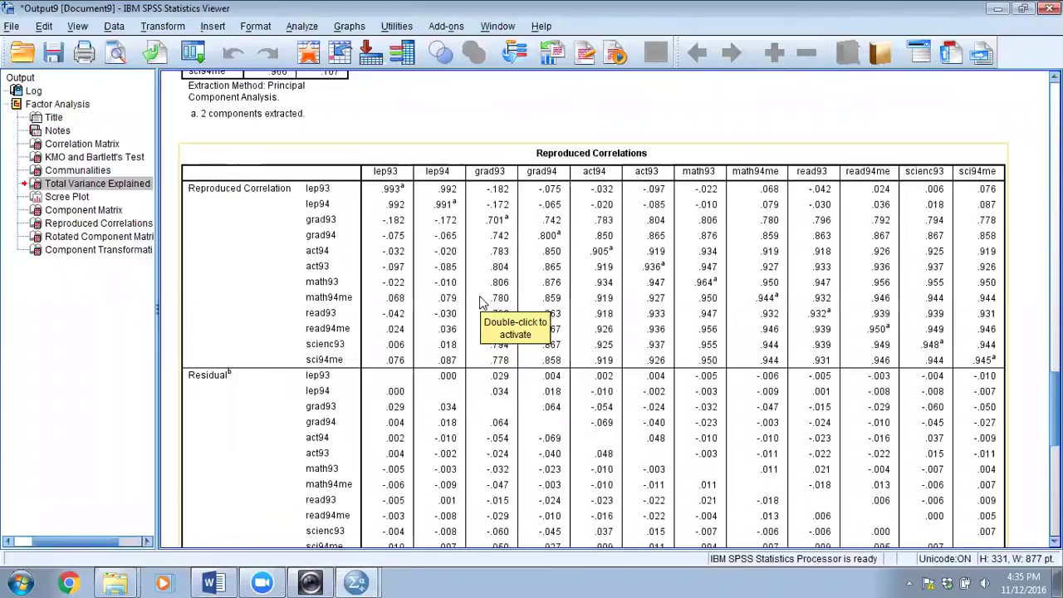
pyautogui.scroll(12, 480, 301)
pyautogui.scroll(15, 481, 301)
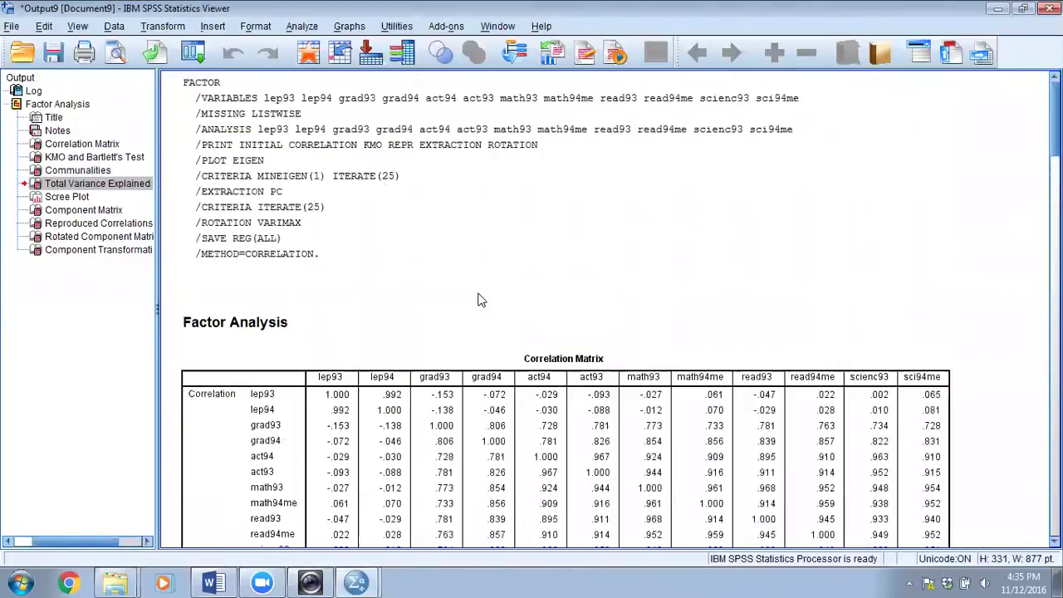
pyautogui.scroll(-2, 480, 301)
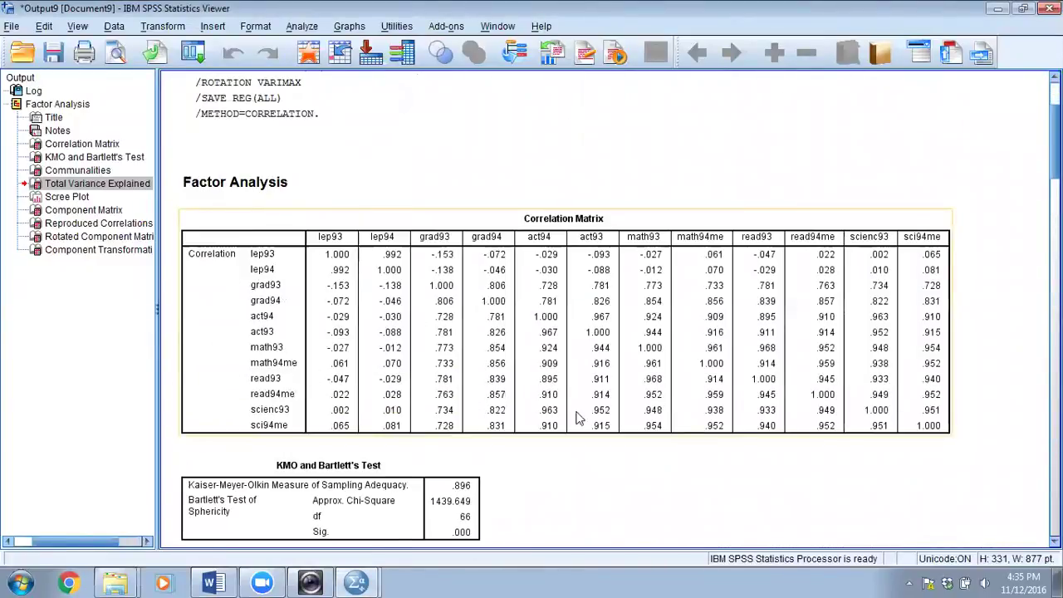
pyautogui.scroll(-12, 644, 378)
pyautogui.scroll(-20, 641, 374)
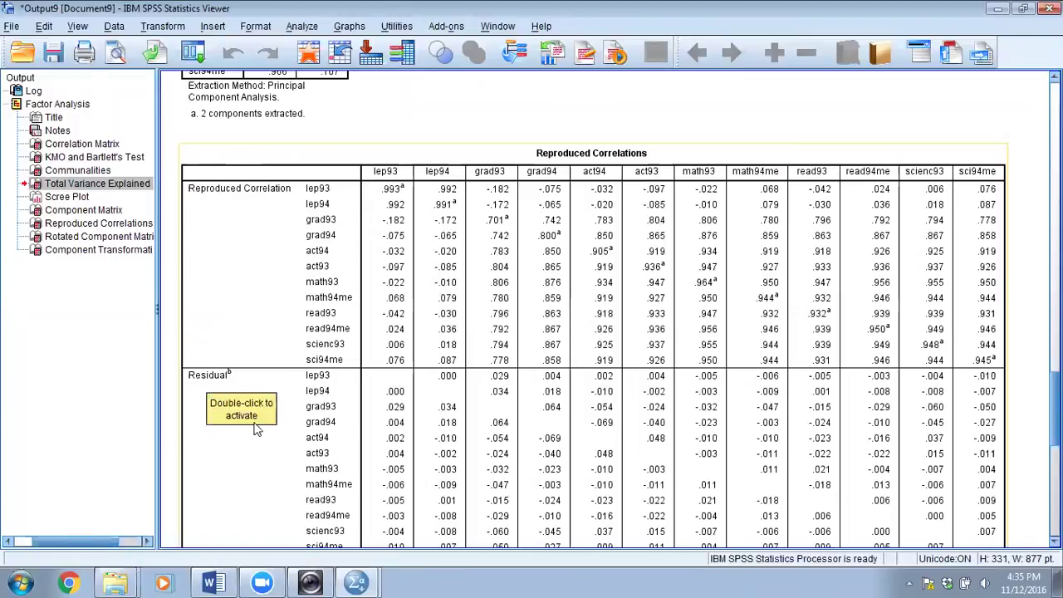
pyautogui.scroll(20, 283, 486)
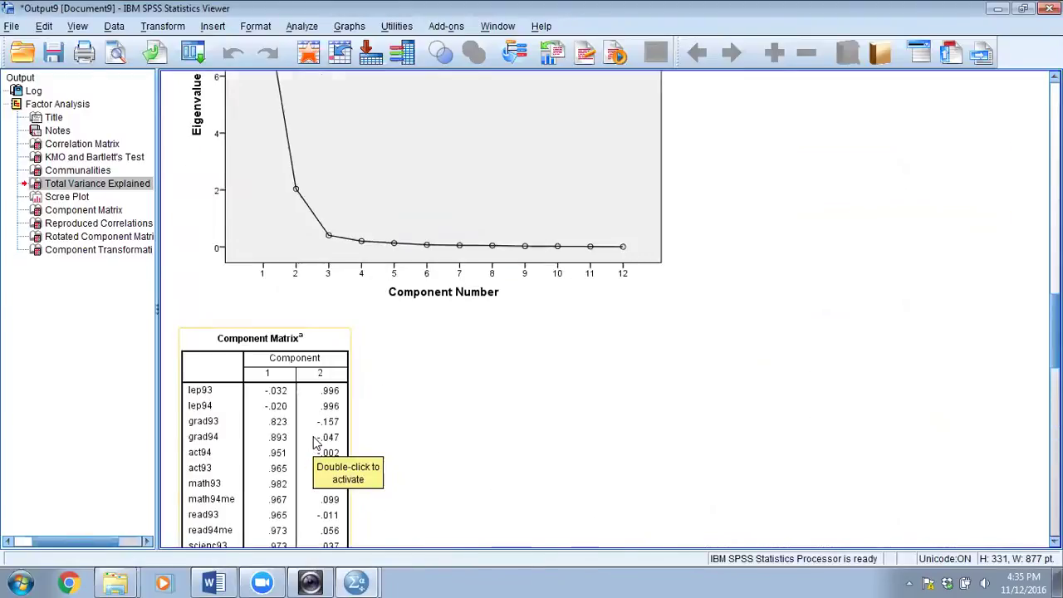
pyautogui.scroll(-20, 326, 403)
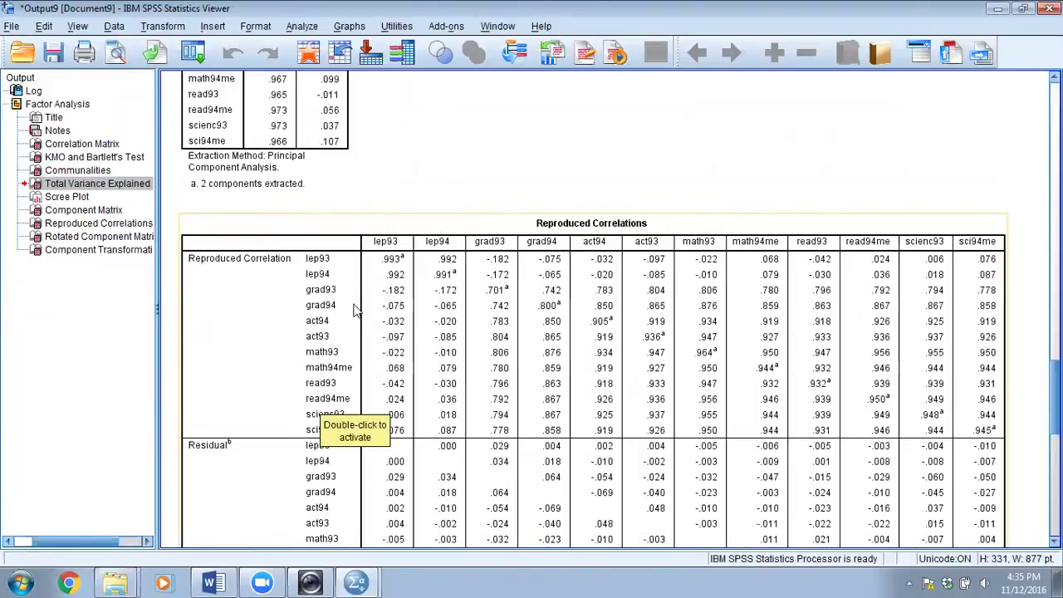
pyautogui.scroll(-5, 357, 312)
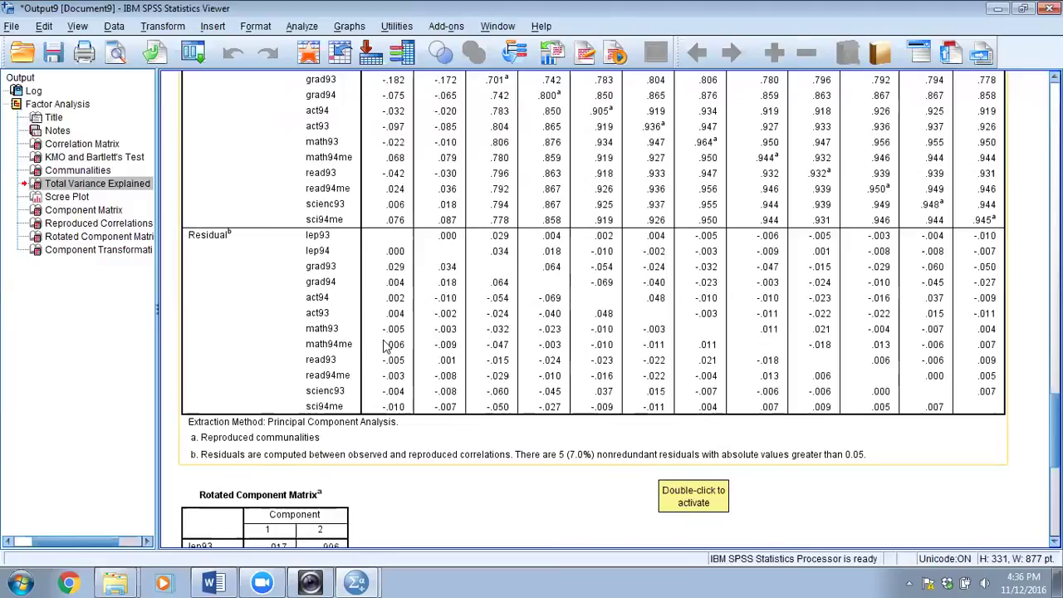
# Review the scree plot, Total Variance Explained table and reproduced correlation residuals together to judge how many components to retain
pyautogui.scroll(10, 378, 349)
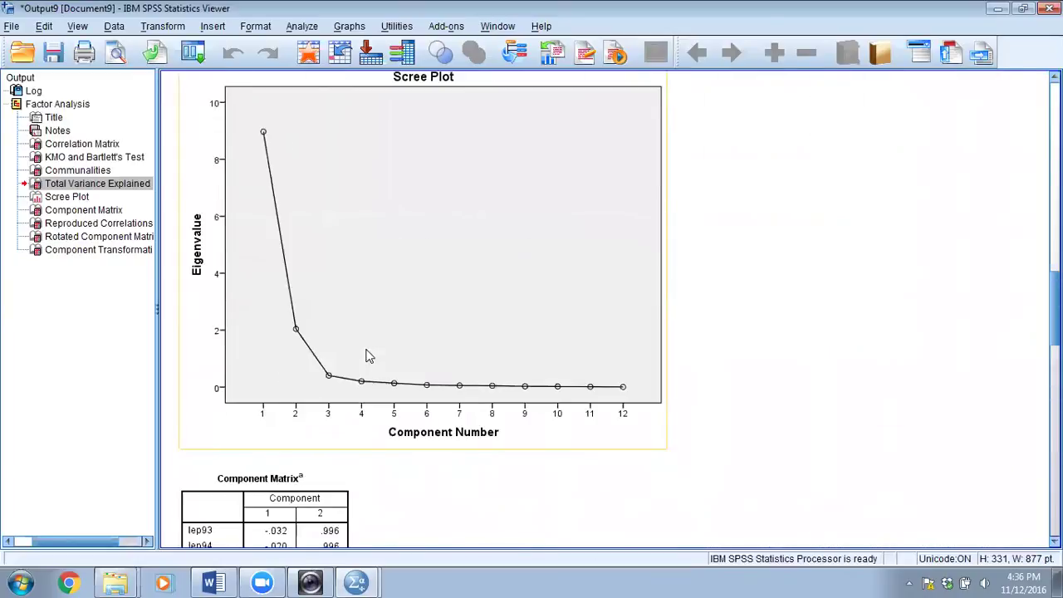
pyautogui.scroll(6, 369, 356)
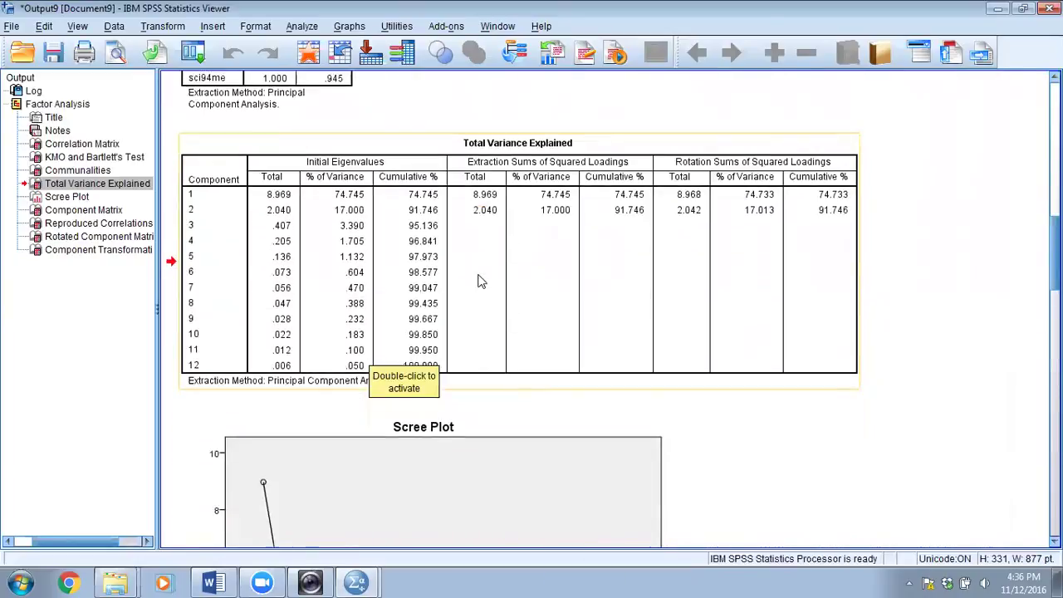
pyautogui.scroll(-5, 481, 283)
pyautogui.scroll(-8, 533, 374)
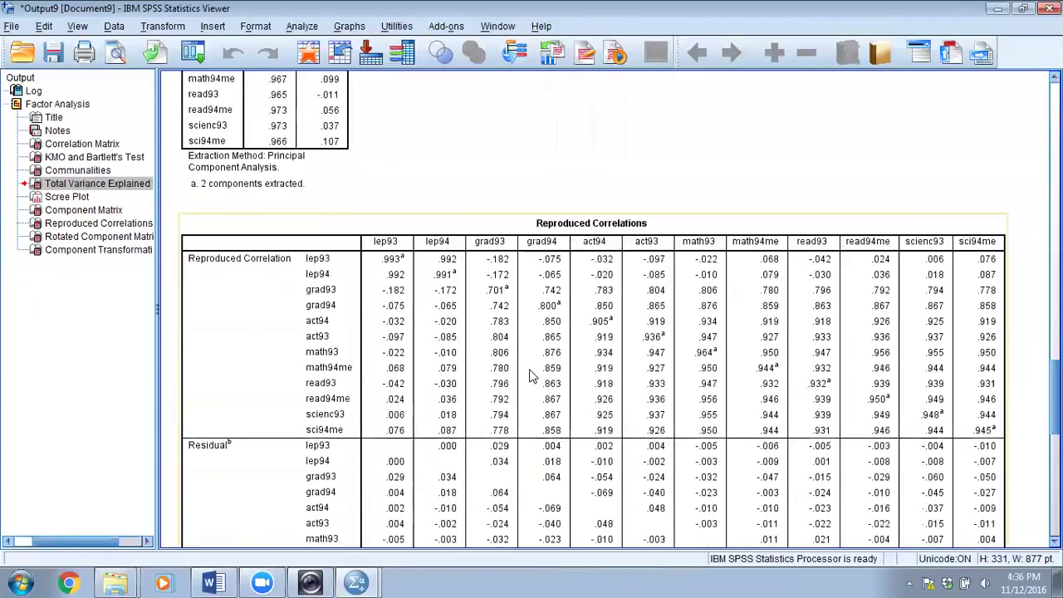
pyautogui.scroll(-3, 533, 376)
pyautogui.scroll(3, 533, 376)
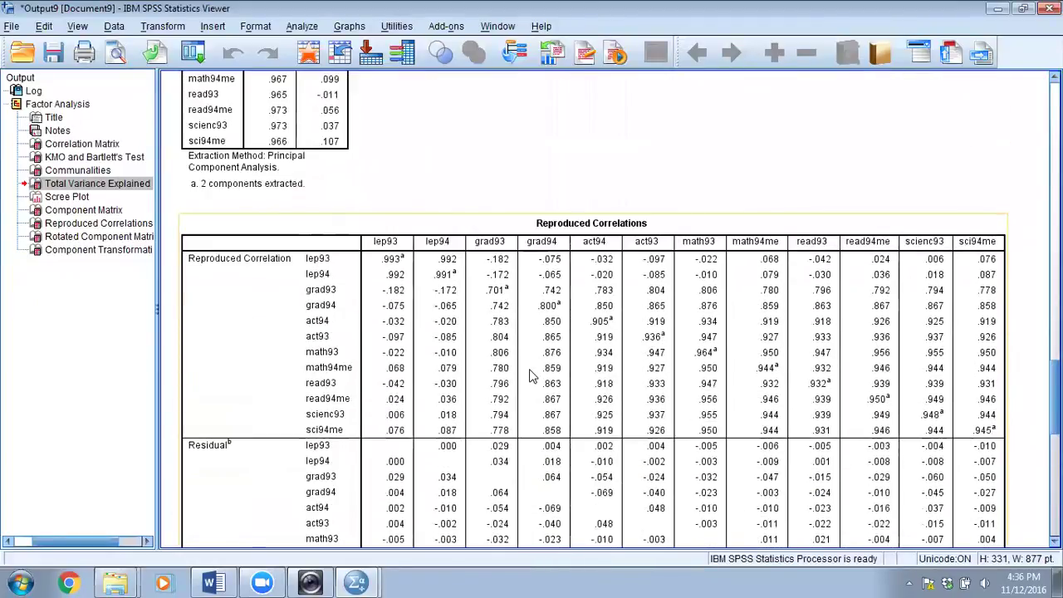
pyautogui.scroll(-3, 533, 376)
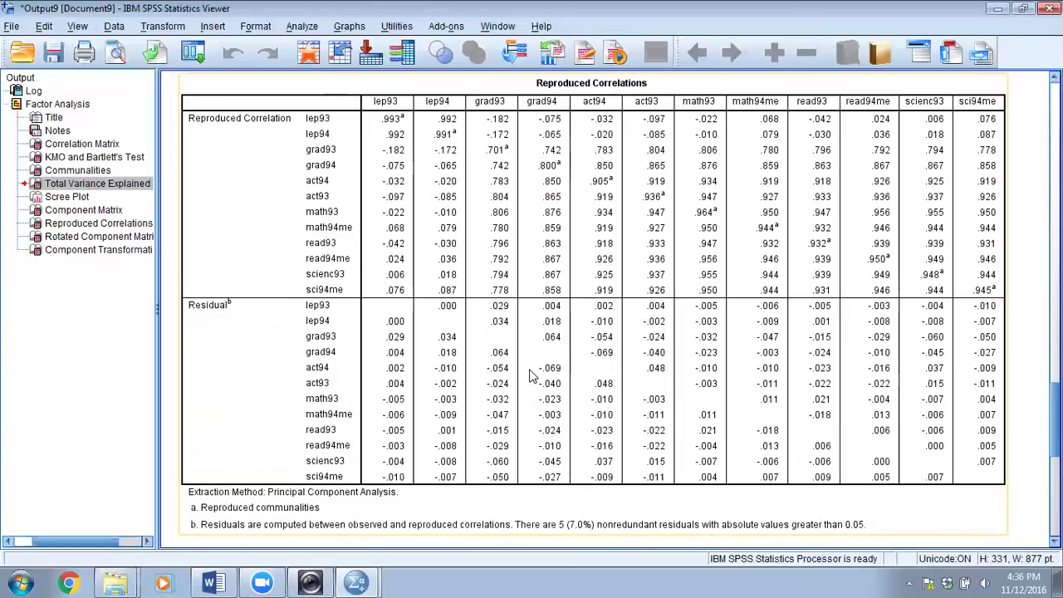
pyautogui.scroll(10, 531, 376)
pyautogui.scroll(5, 532, 376)
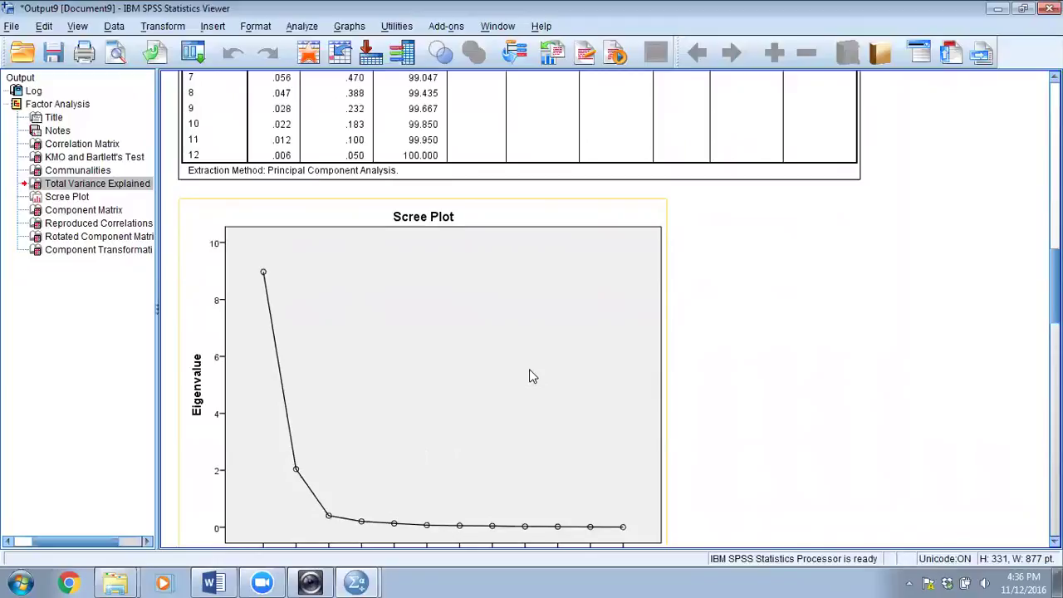
pyautogui.scroll(6, 533, 377)
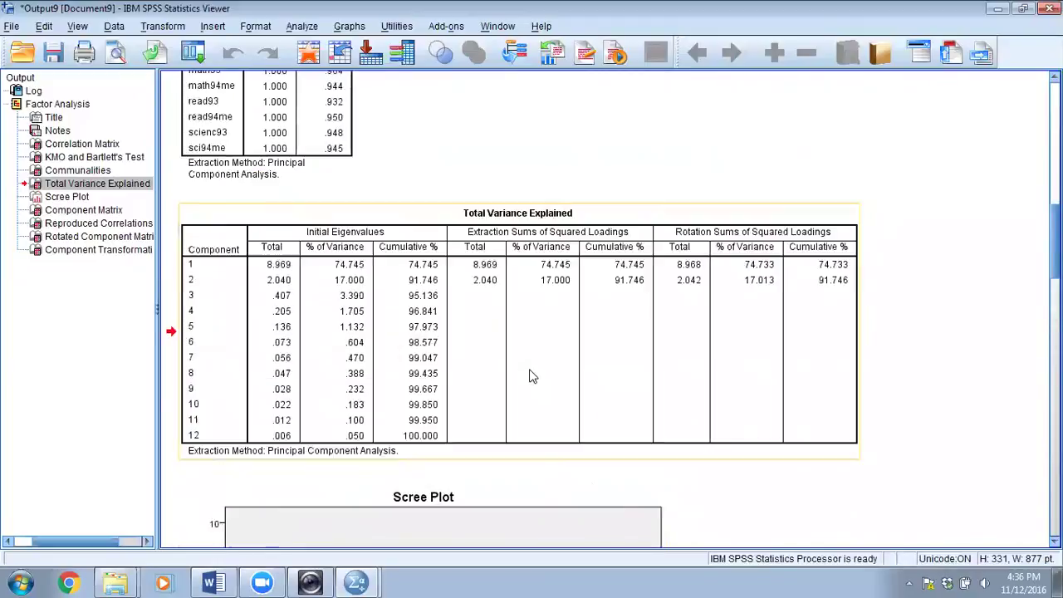
pyautogui.scroll(-5, 533, 376)
pyautogui.scroll(-10, 533, 376)
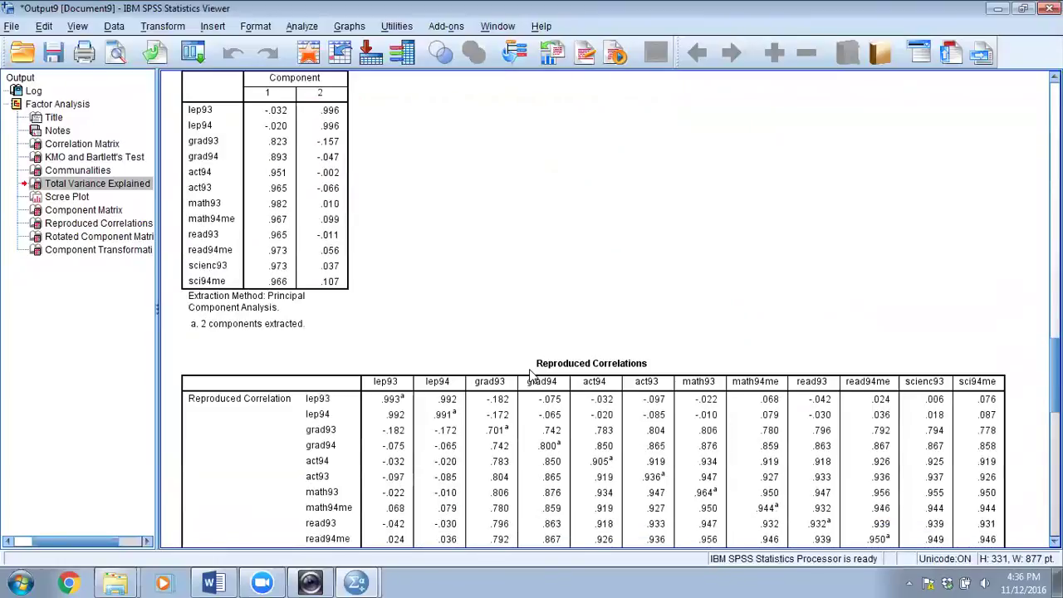
pyautogui.scroll(-2, 533, 376)
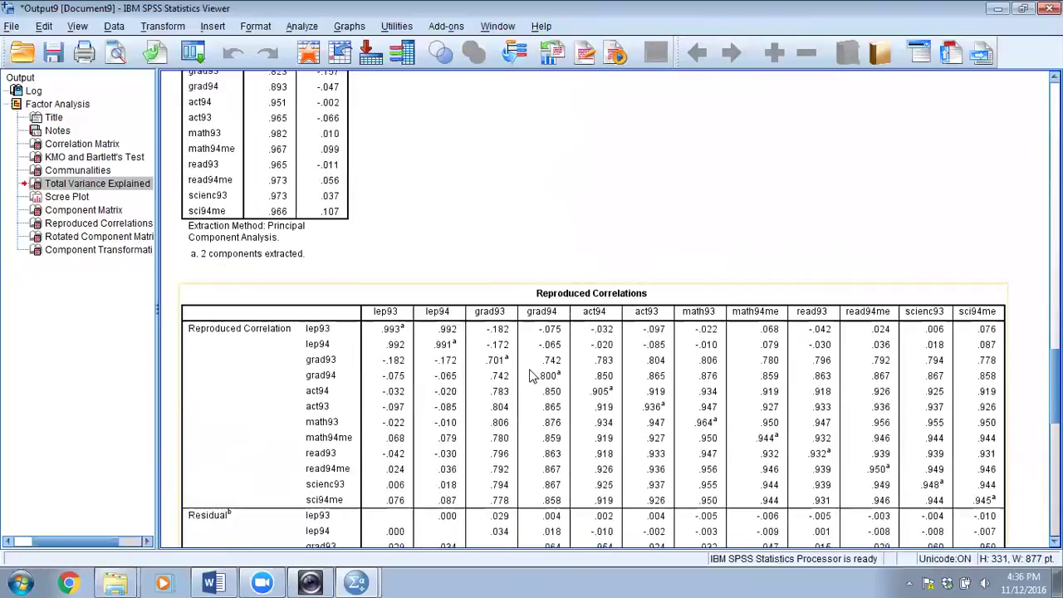
# Examine the variable loadings in the Rotated Component Matrix and the Component Transformation Matrix below it
pyautogui.scroll(-14, 533, 376)
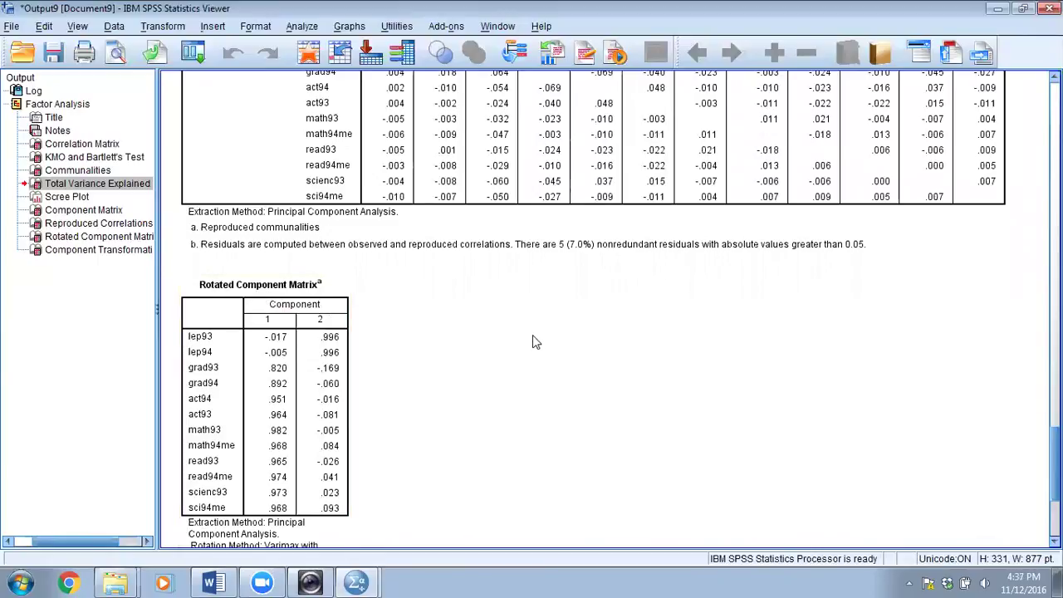
pyautogui.scroll(-2, 532, 336)
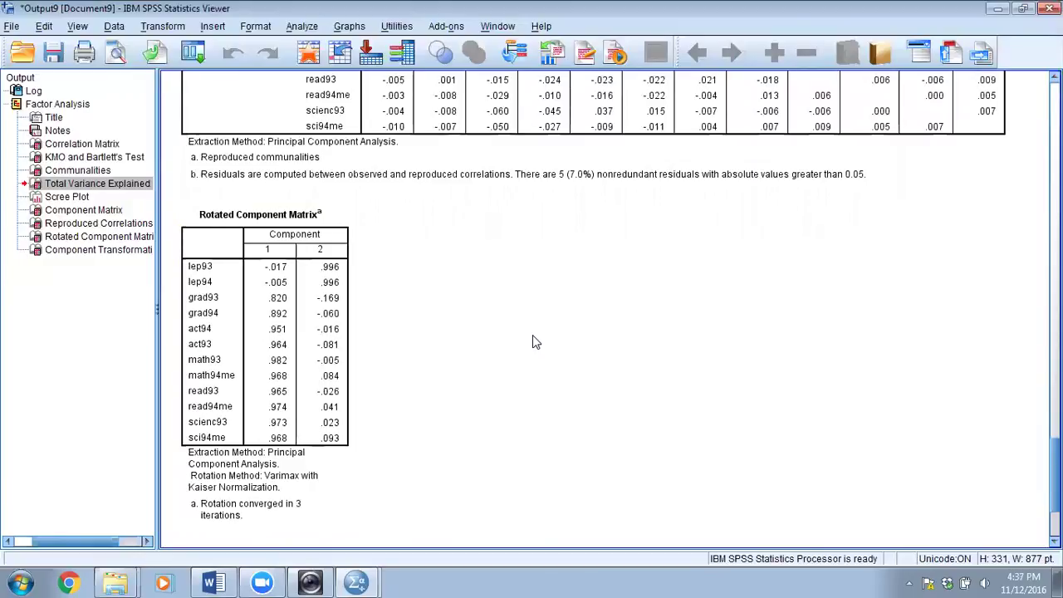
pyautogui.scroll(-4, 532, 337)
pyautogui.scroll(6, 531, 336)
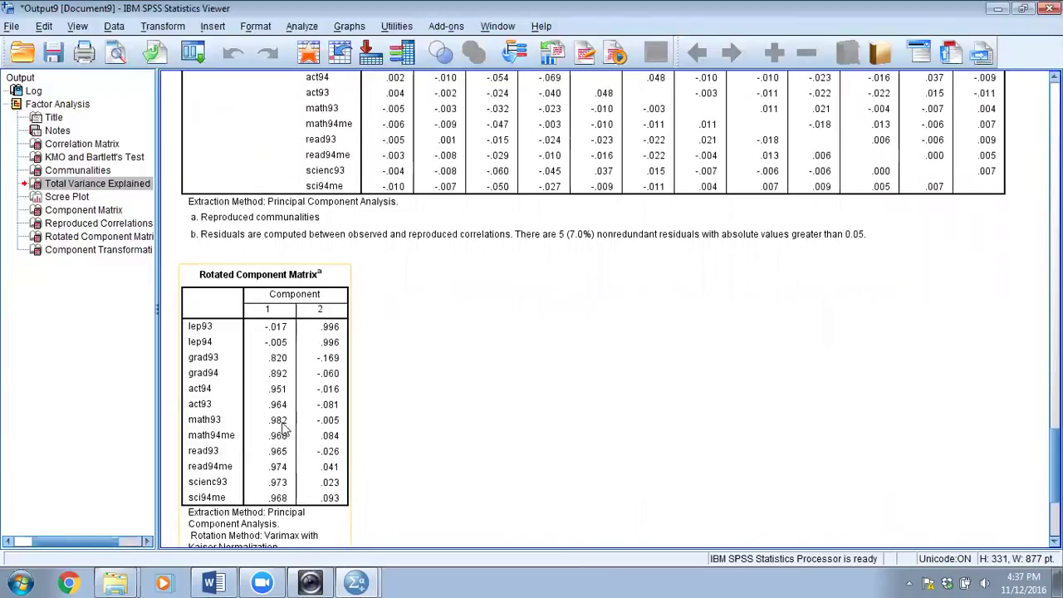
pyautogui.scroll(-6, 324, 399)
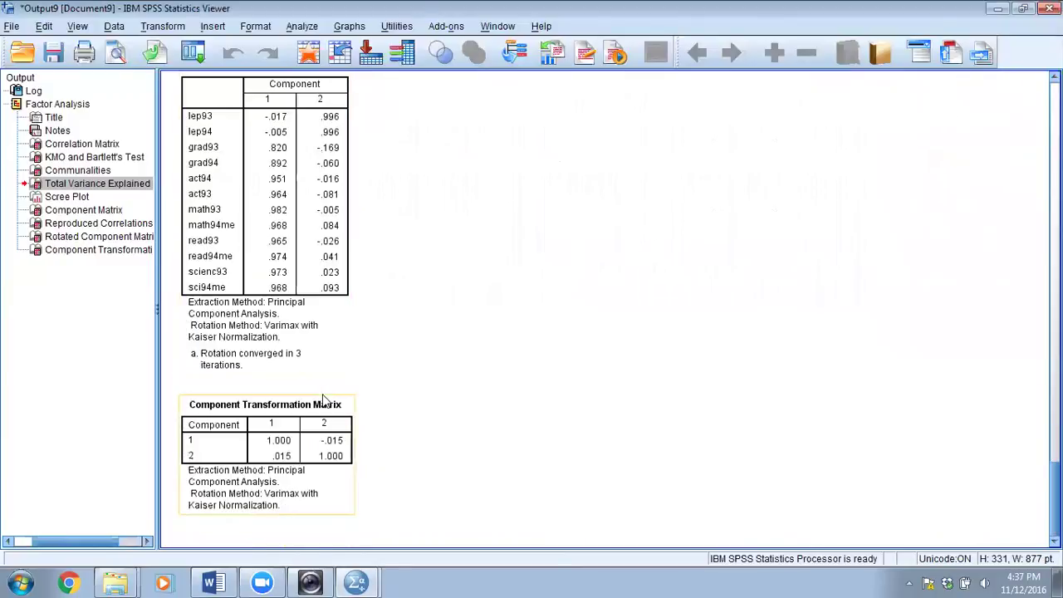
pyautogui.scroll(9, 324, 401)
pyautogui.scroll(-7, 307, 267)
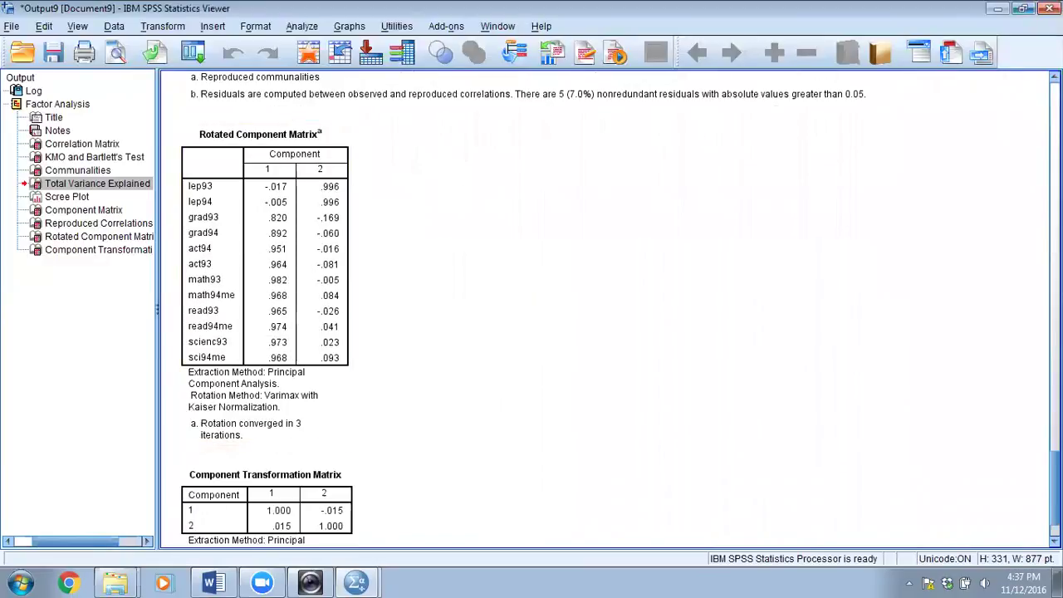
# Close the current output and rerun the factor analysis on the same variables with the coefficients sorted by size
pyautogui.click(1050, 9)
pyautogui.click(532, 314)
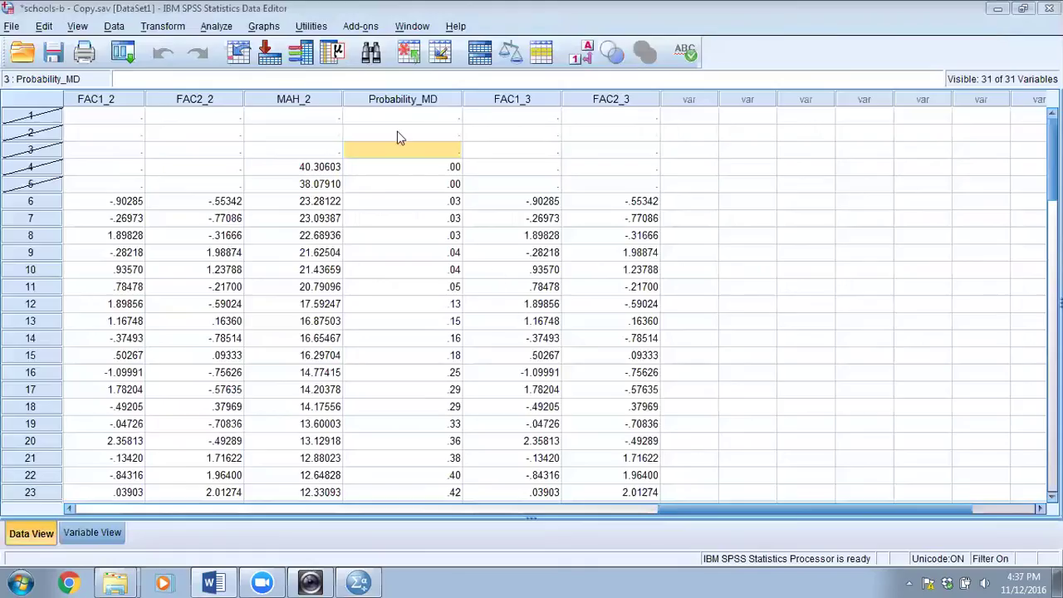
pyautogui.click(216, 26)
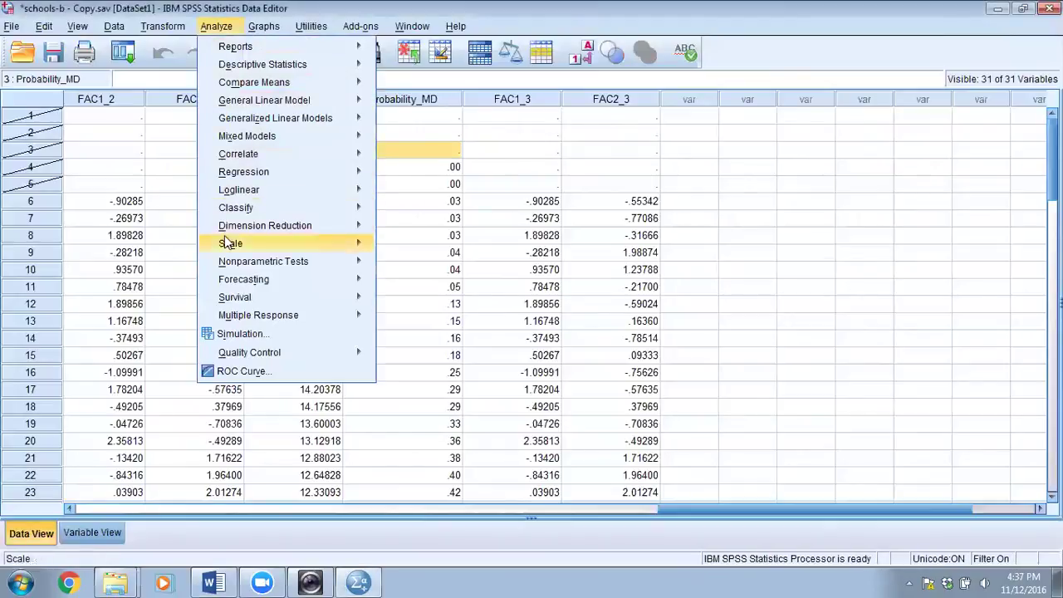
pyautogui.moveTo(232, 226)
pyautogui.click(389, 226)
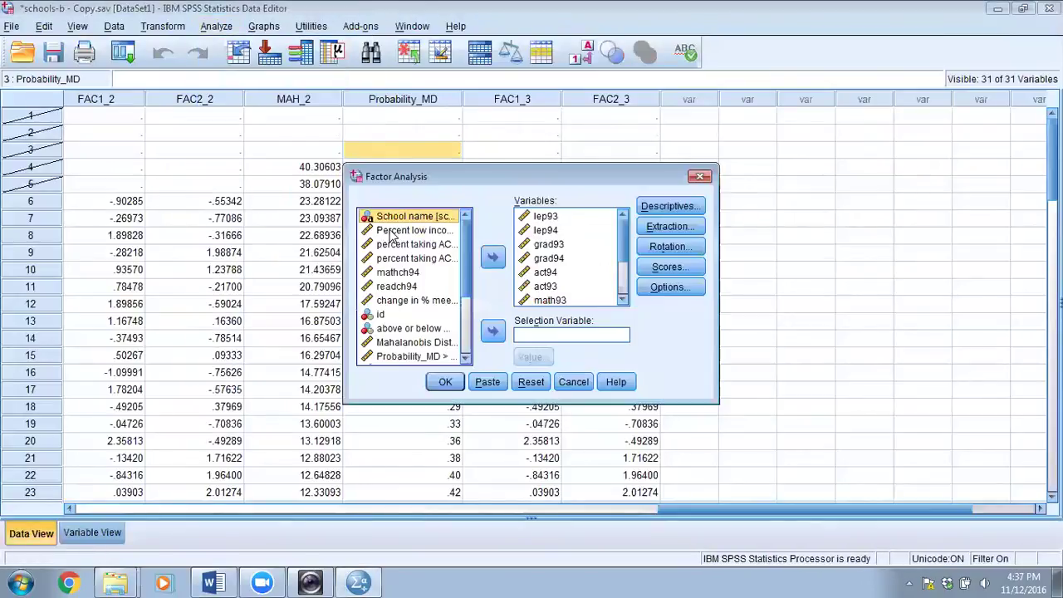
pyautogui.click(675, 291)
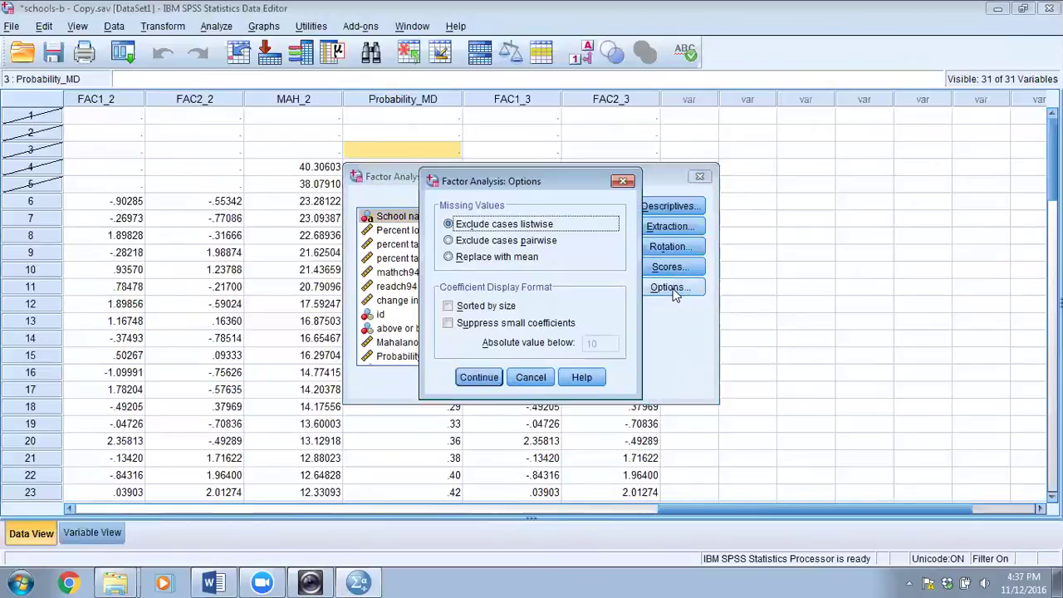
pyautogui.click(449, 306)
pyautogui.click(470, 377)
pyautogui.click(445, 382)
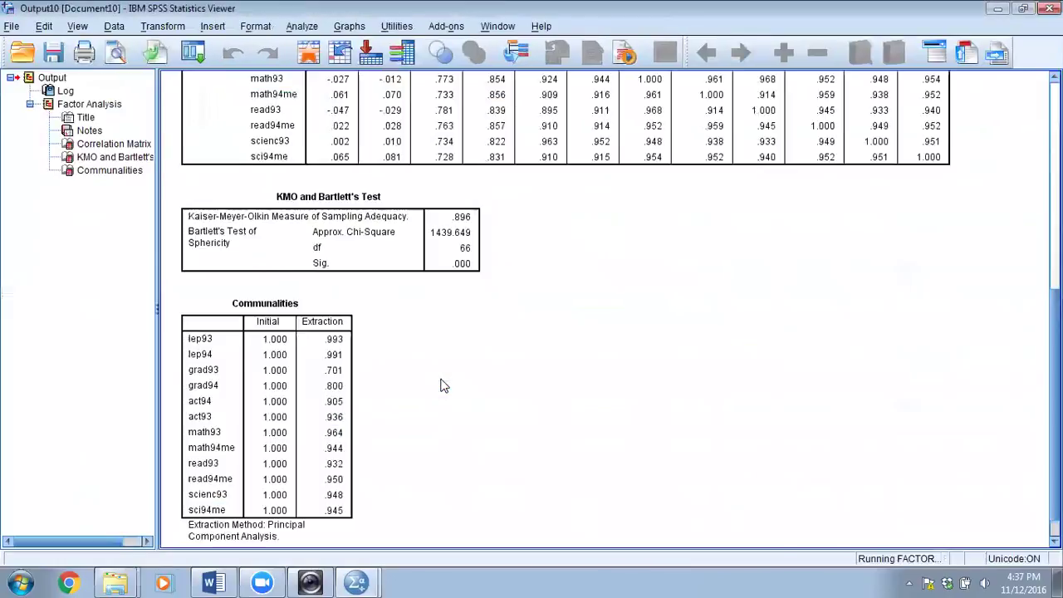
# Examine the size-sorted loadings in the Rotated Component Matrix to interpret each component, along with the Component Transformation Matrix
pyautogui.scroll(-15, 555, 302)
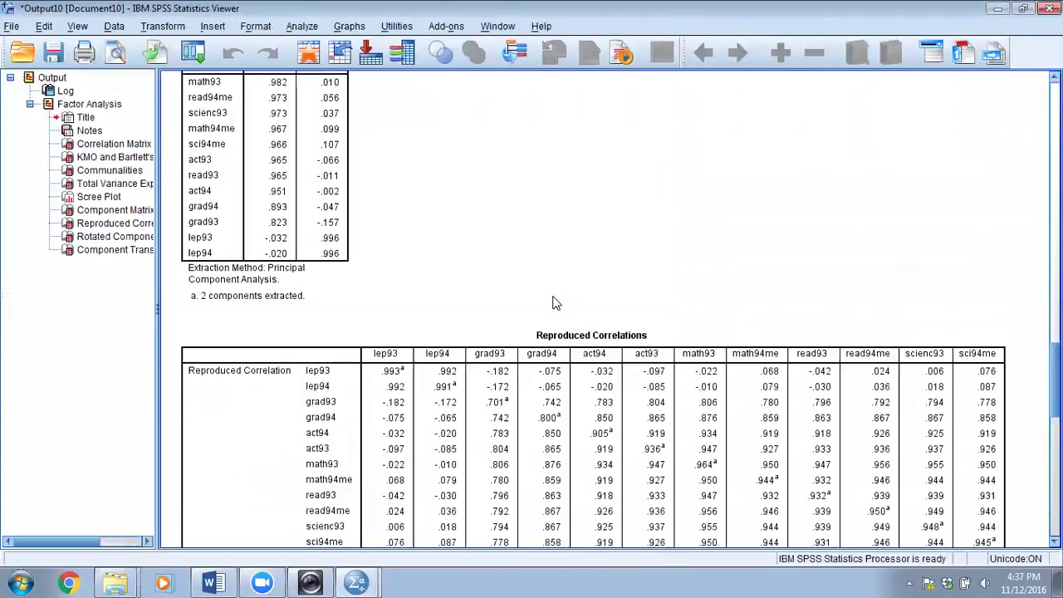
pyautogui.click(254, 213)
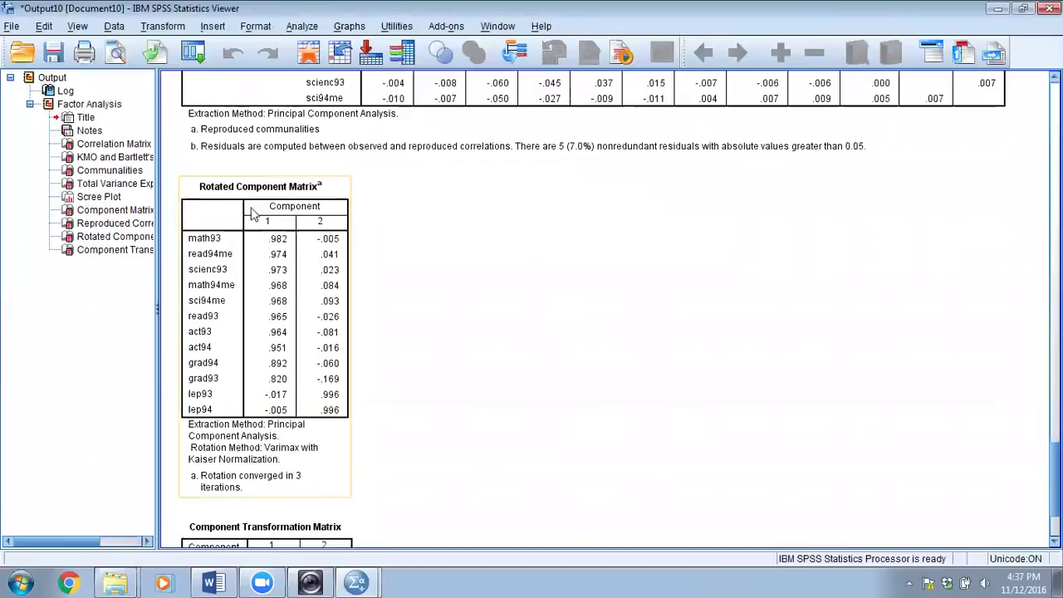
pyautogui.scroll(-3, 322, 234)
pyautogui.scroll(3, 323, 234)
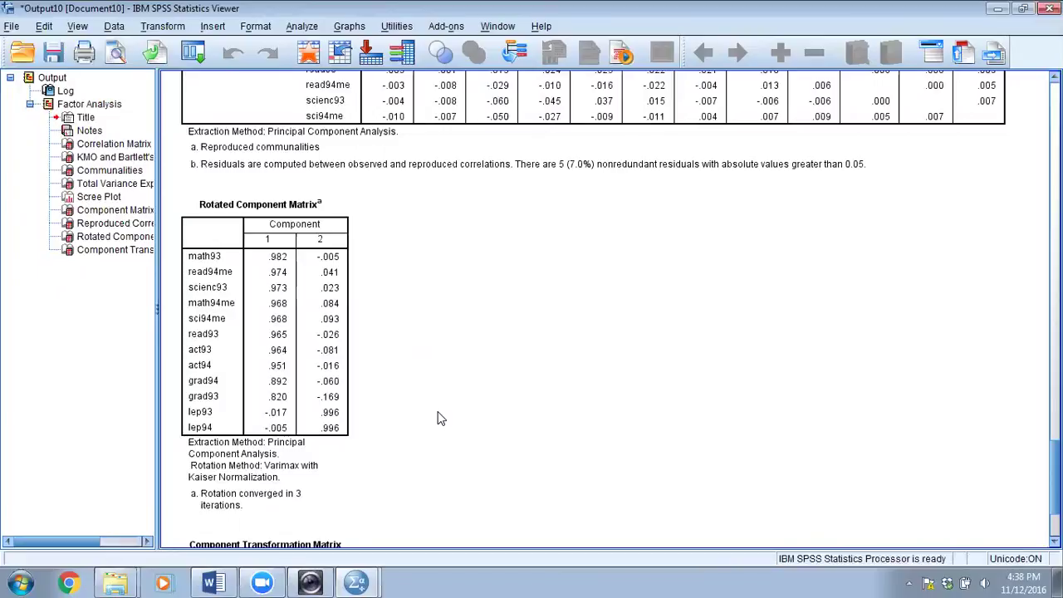
pyautogui.click(288, 286)
pyautogui.scroll(-2, 457, 460)
pyautogui.scroll(2, 456, 460)
pyautogui.scroll(-3, 420, 388)
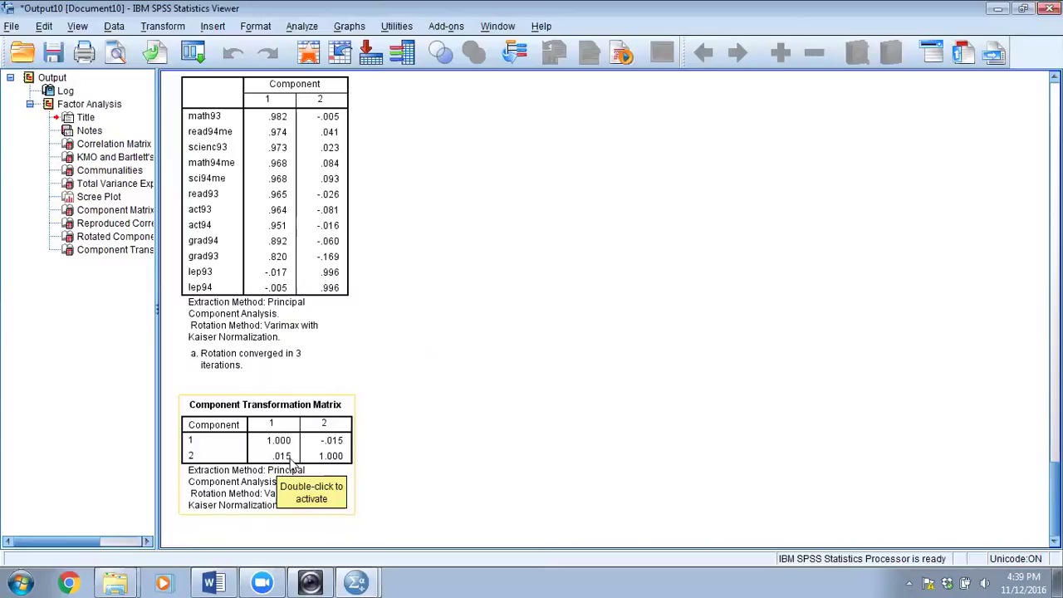
pyautogui.scroll(3, 458, 486)
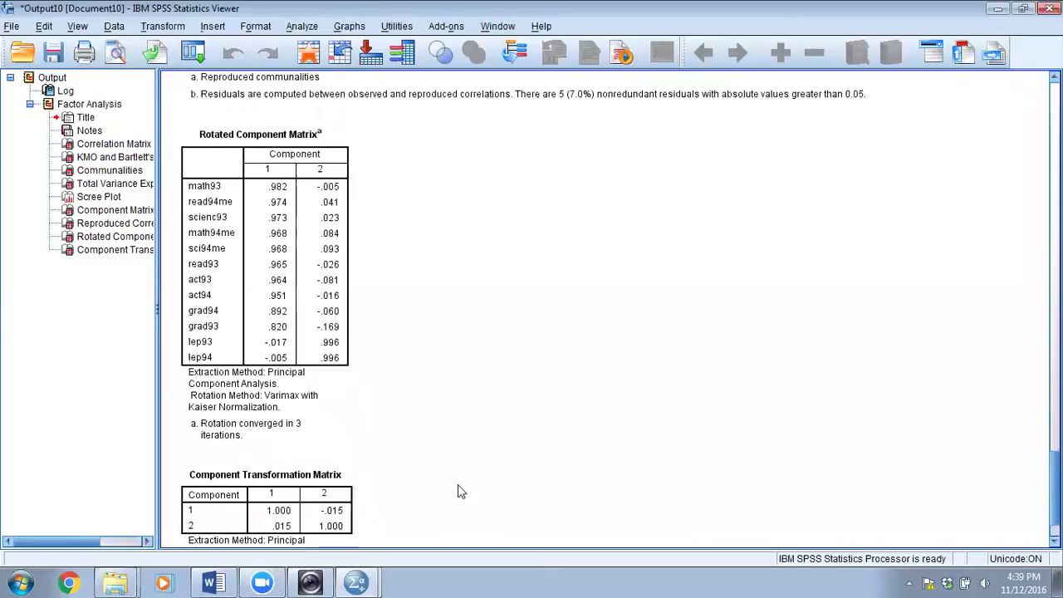
pyautogui.scroll(-3, 458, 486)
pyautogui.scroll(1, 458, 492)
# Close the output and locate the newly saved factor scores FAC1_4 and FAC2_4 in the data and the variable definitions
pyautogui.click(1049, 8)
pyautogui.click(530, 316)
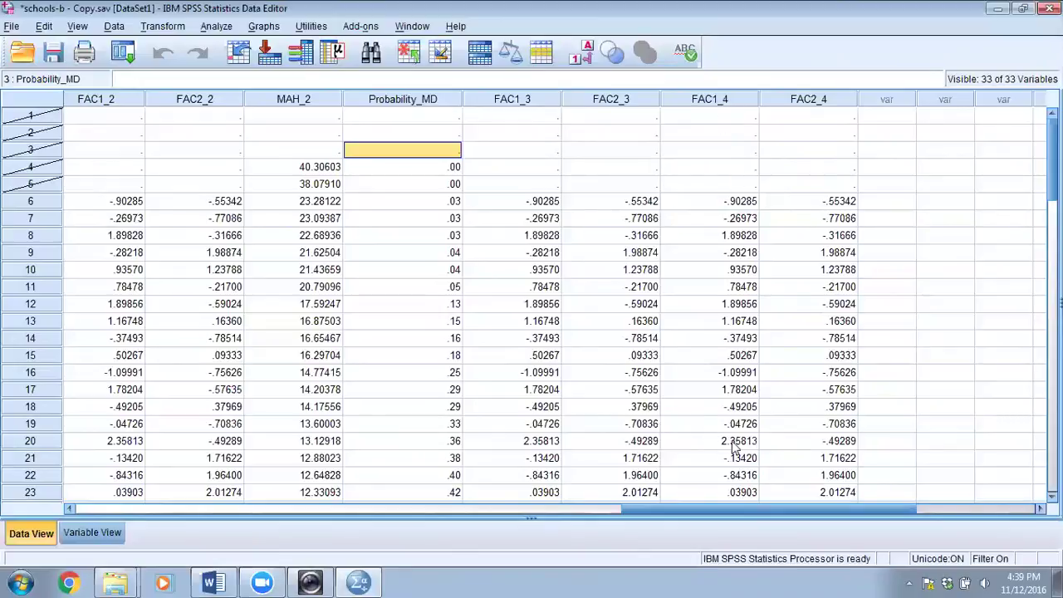
pyautogui.click(703, 508)
pyautogui.moveTo(783, 519); pyautogui.dragTo(767, 520)
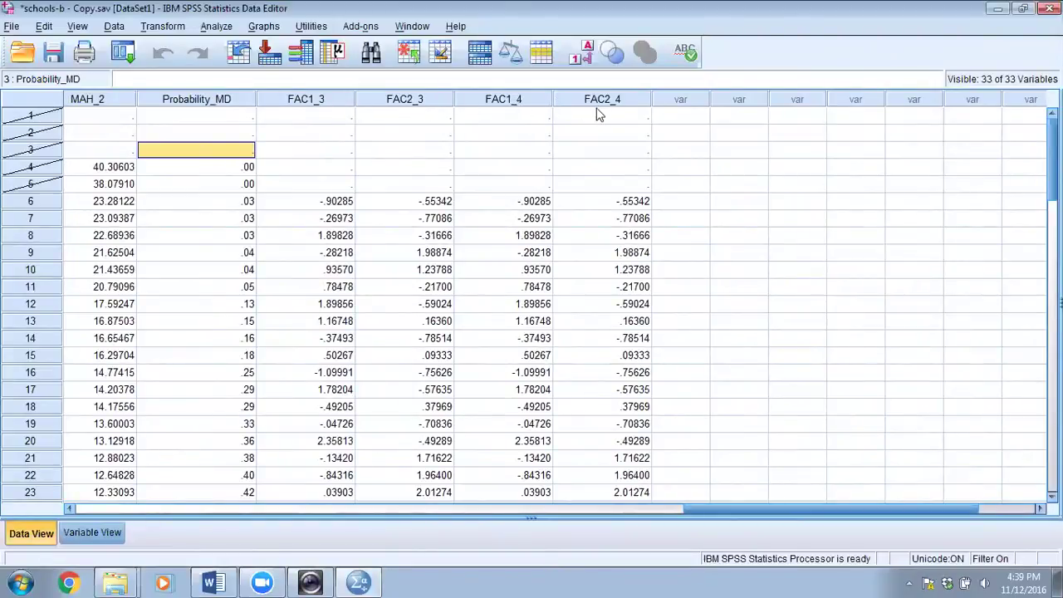
pyautogui.click(498, 99)
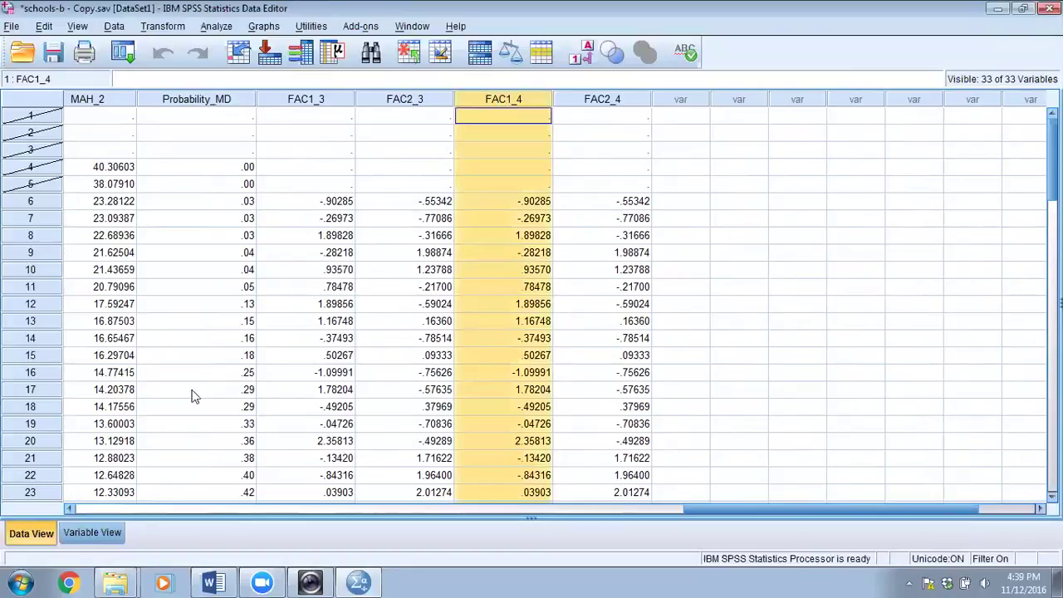
pyautogui.click(108, 533)
pyautogui.scroll(-6, 136, 391)
# Try to rename the variable FAC1_4 as "Academic Achievement"
pyautogui.doubleClick(106, 320)
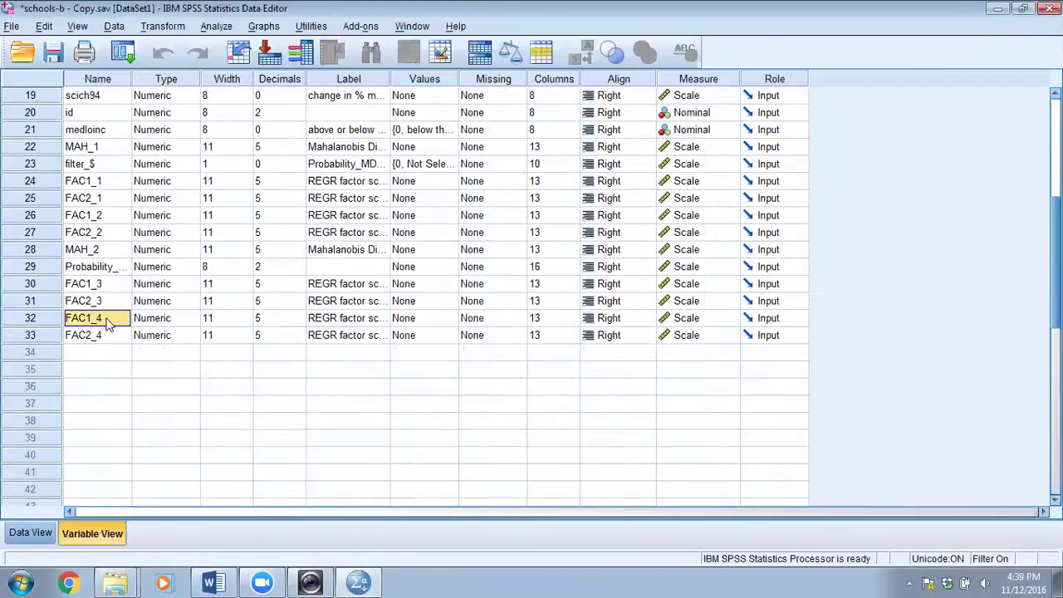
pyautogui.press('BackSpace')
pyautogui.press('BackSpace')
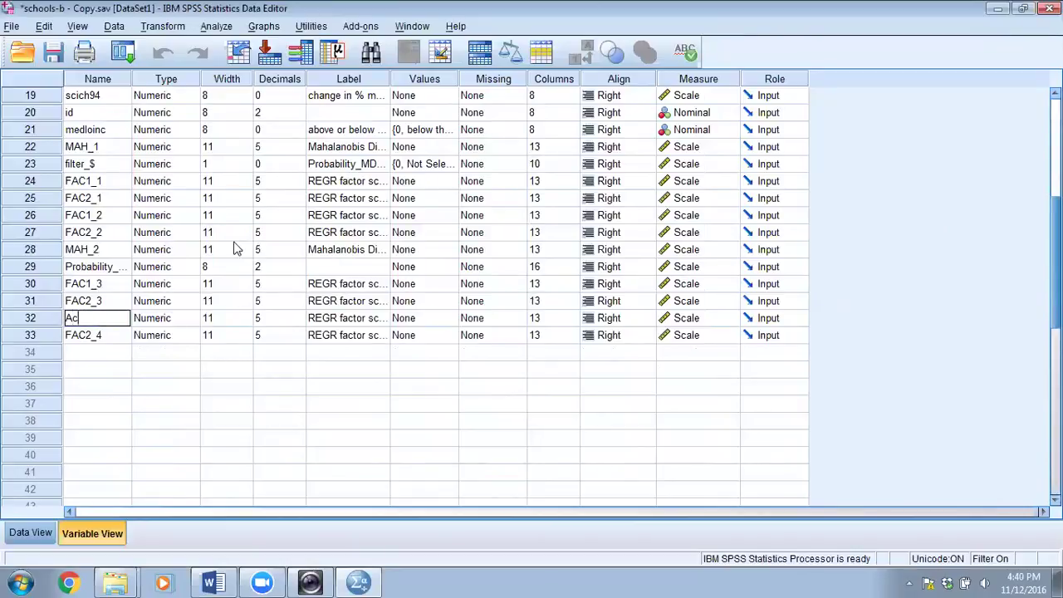
pyautogui.write('Academic Achieve')
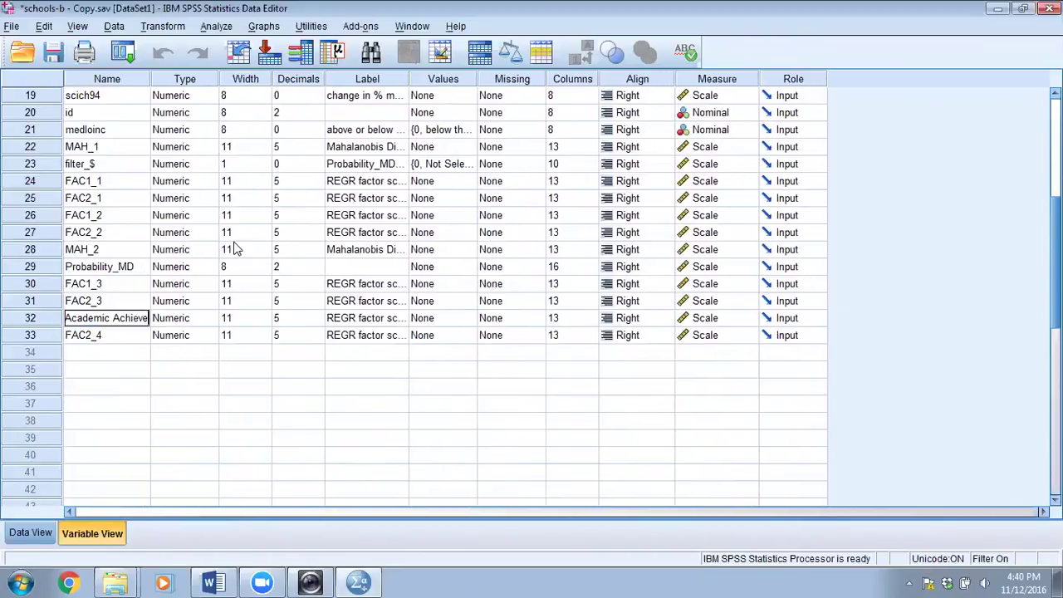
pyautogui.write('nt')
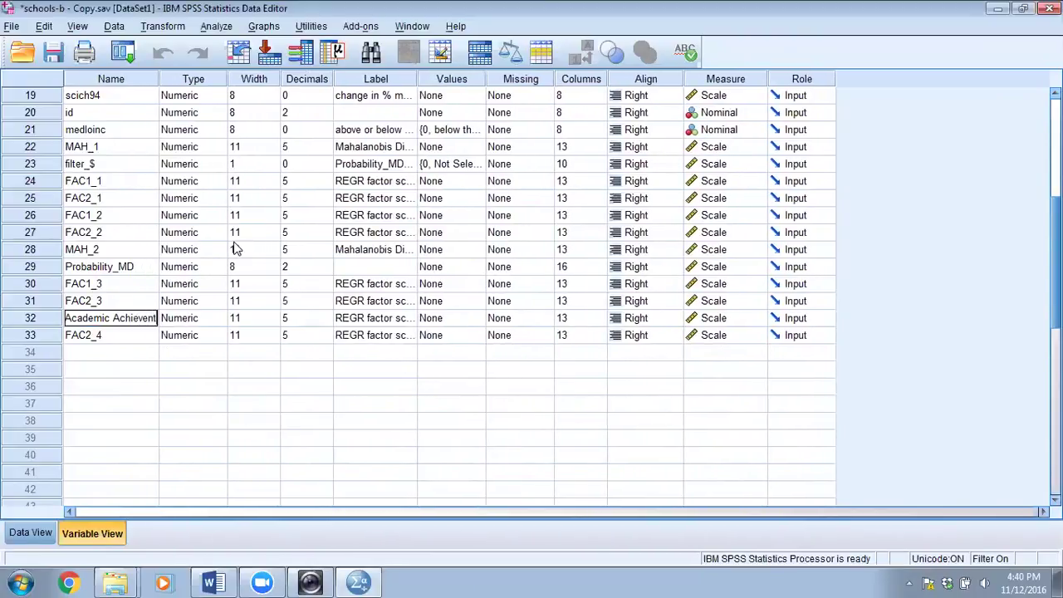
pyautogui.press('BackSpace')
pyautogui.press('BackSpace')
pyautogui.write('ment')
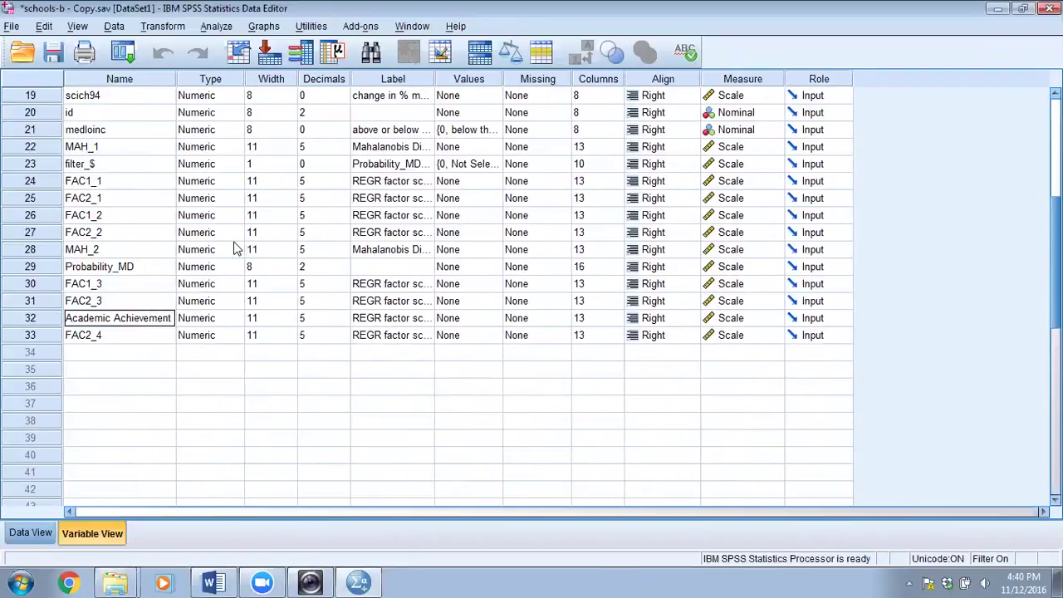
pyautogui.click(110, 338)
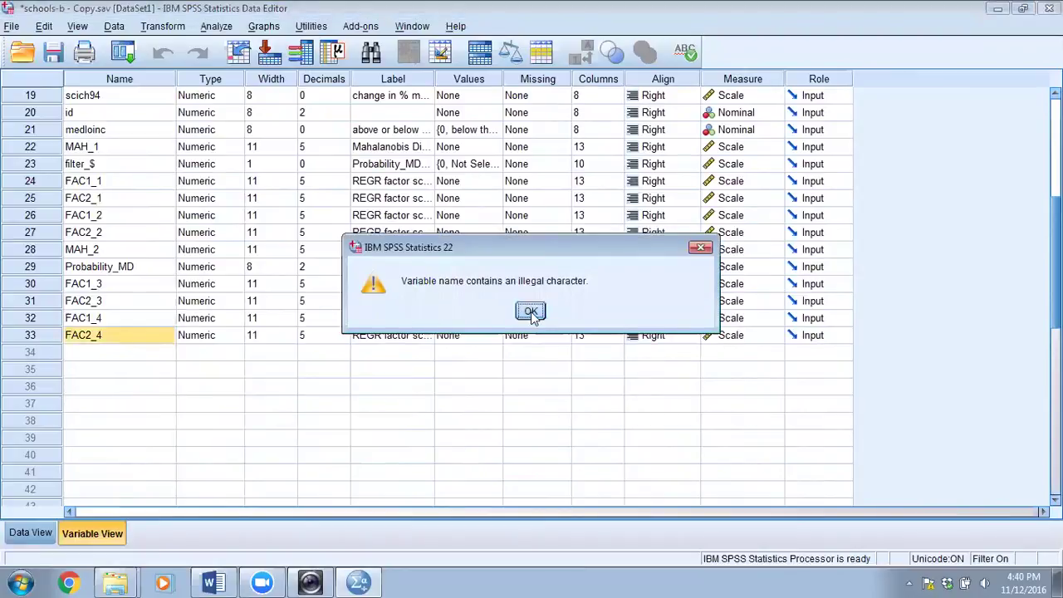
pyautogui.click(532, 312)
# Rename the factor score variables FAC1_4 as Acad_achievement and FAC2_4 as Eng_proficiency, and return to the data values
pyautogui.click(100, 319)
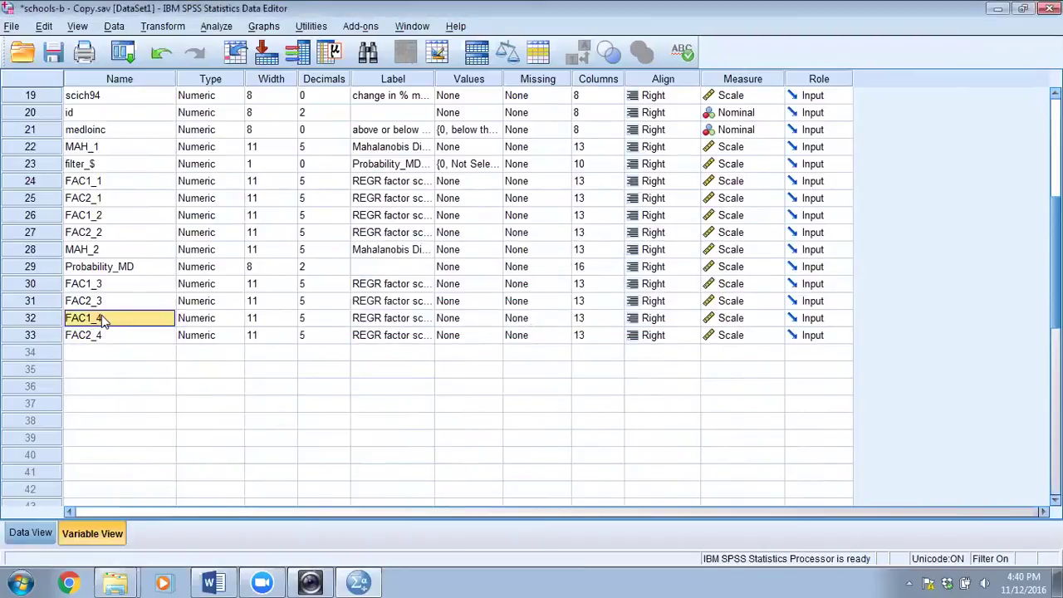
pyautogui.write('Acad_achievement')
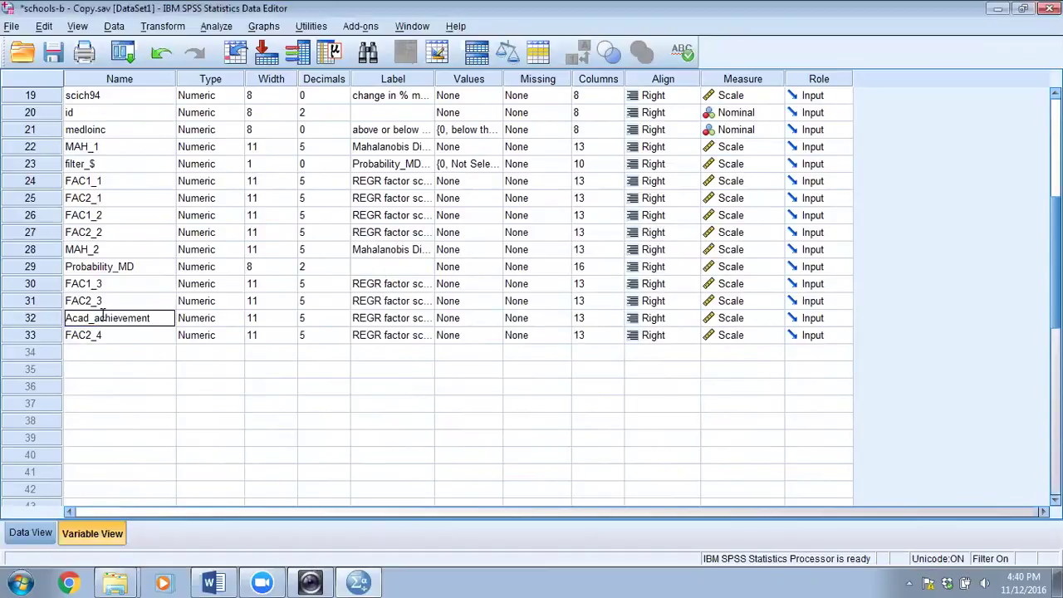
pyautogui.press('Return')
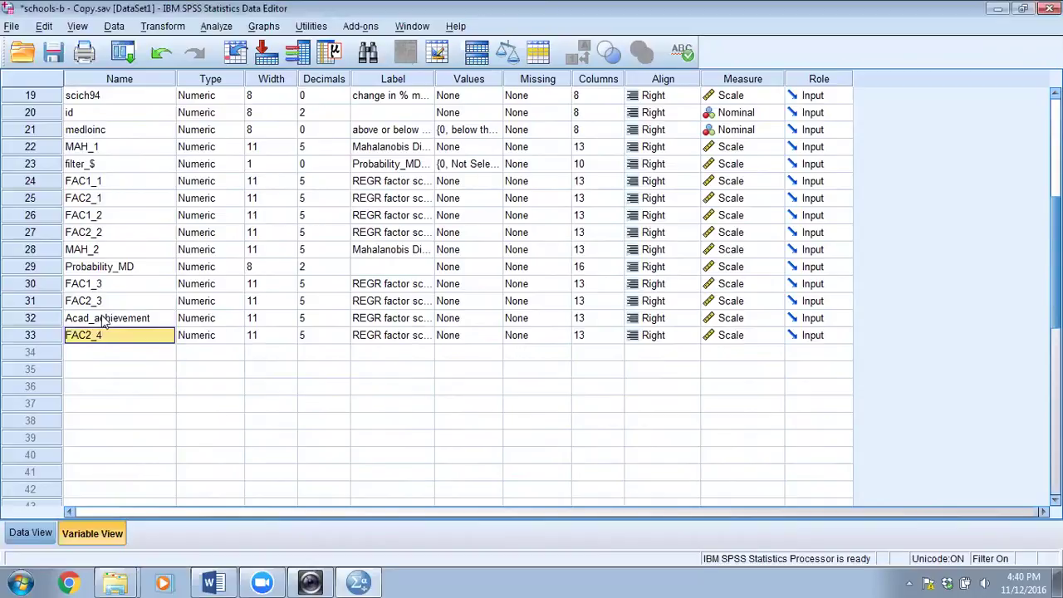
pyautogui.write('Eng_profi')
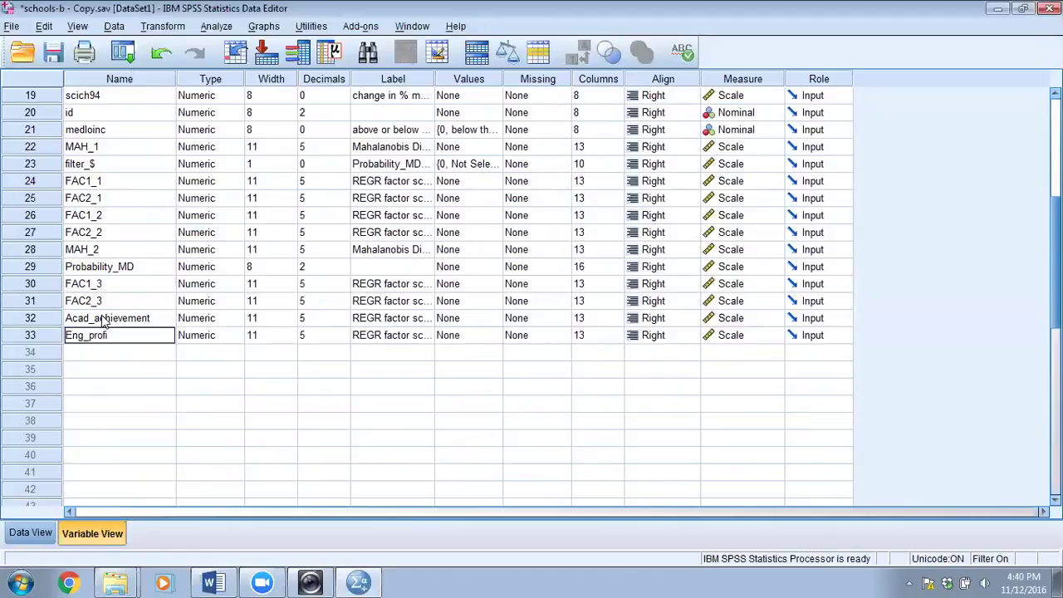
pyautogui.write('ciency')
pyautogui.press('Return')
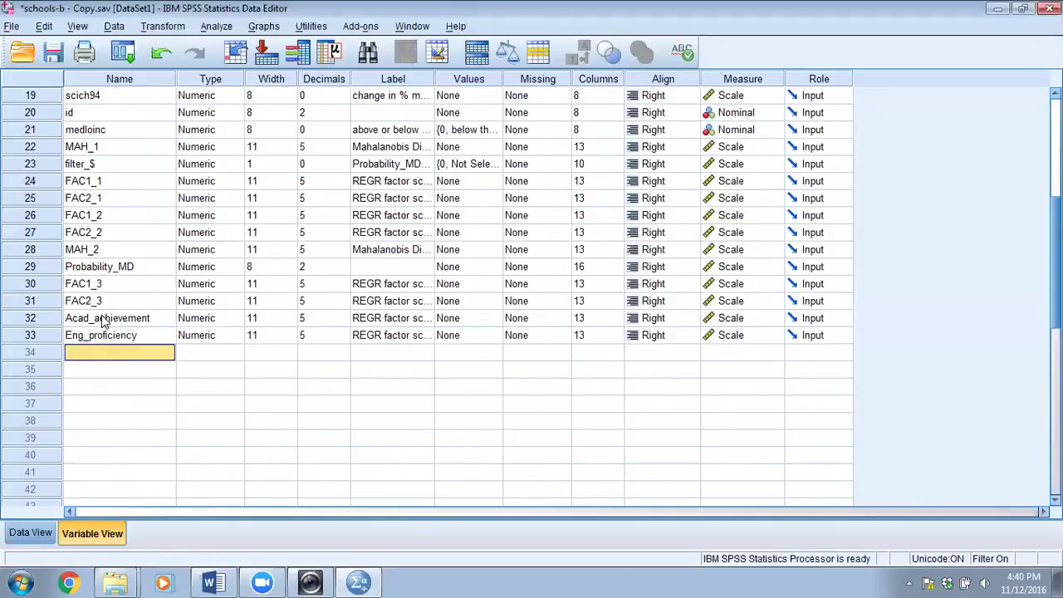
pyautogui.click(31, 533)
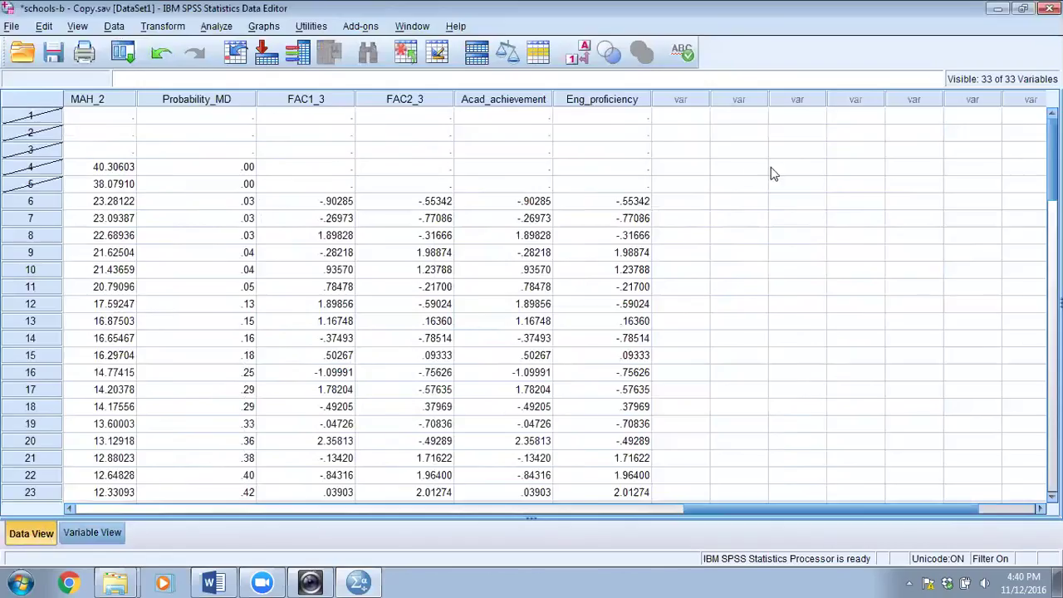